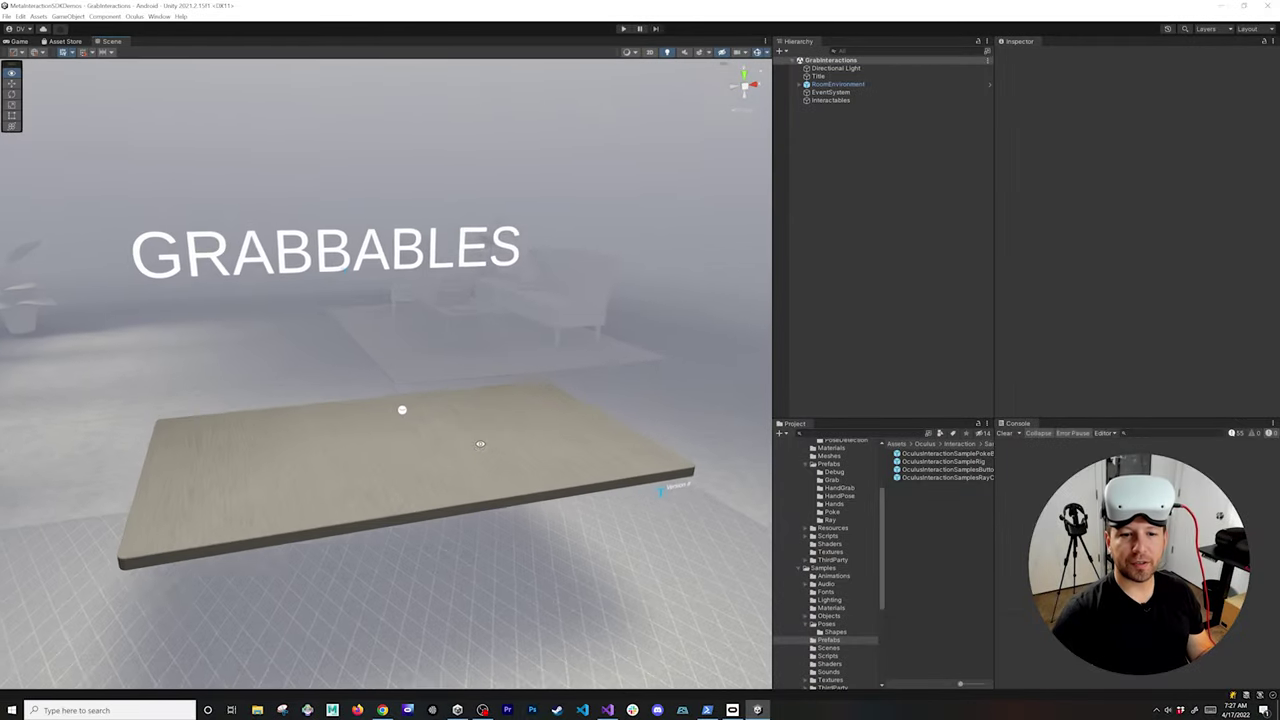
- Add the OculusInteractionSampleRig prefab to the scene and expand it down to the ControllerInteractors of the left and right controllers
alt+drag(480, 443, 544, 462)
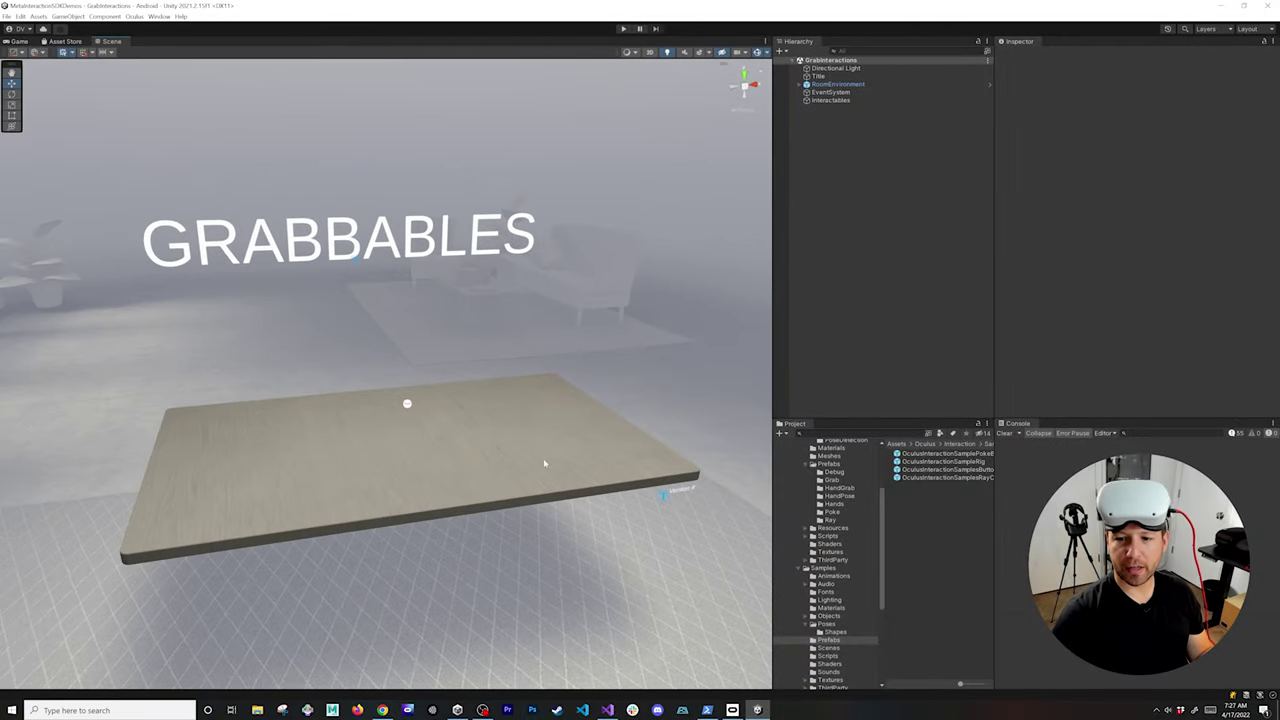
drag(931, 465, 873, 200)
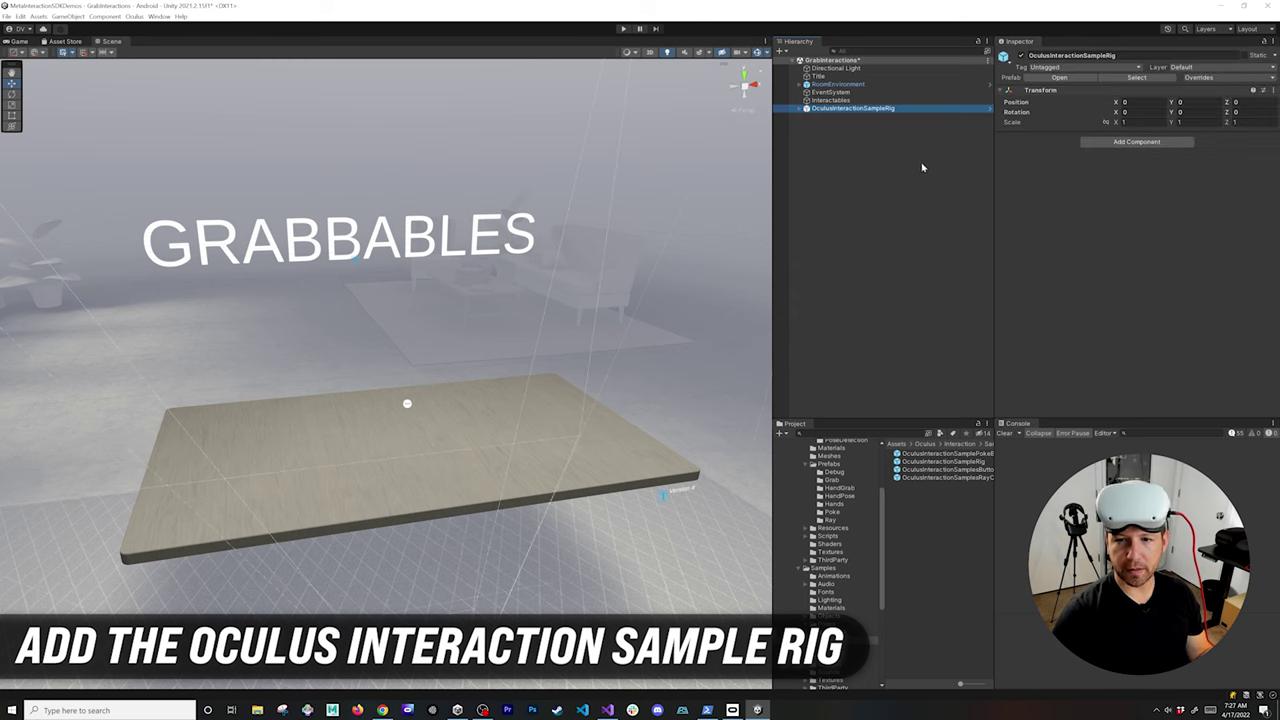
click(801, 108)
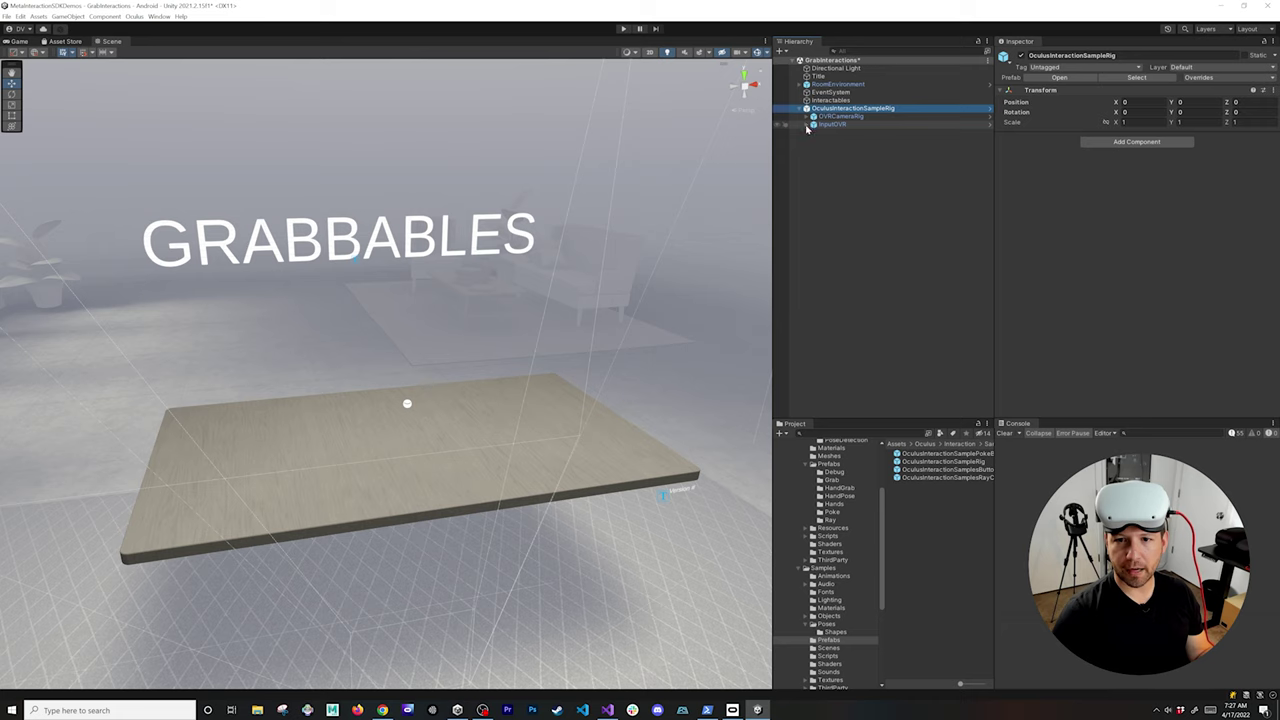
click(807, 126)
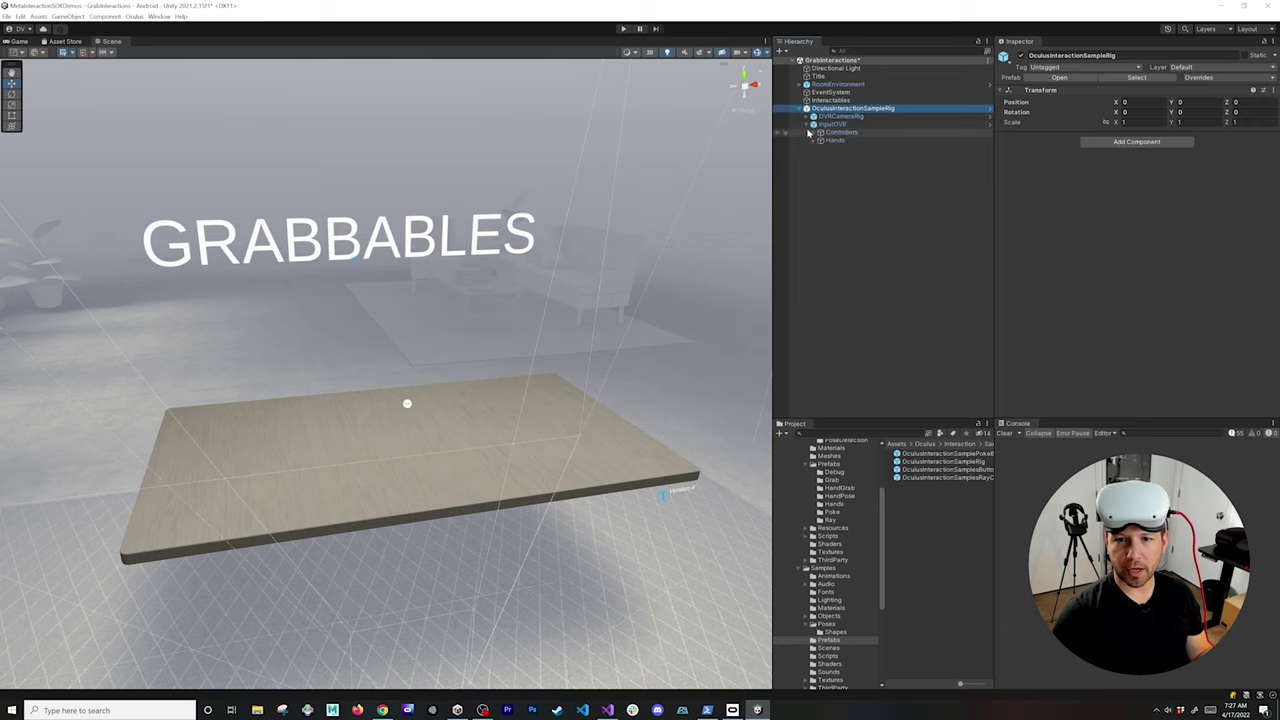
click(813, 132)
click(819, 148)
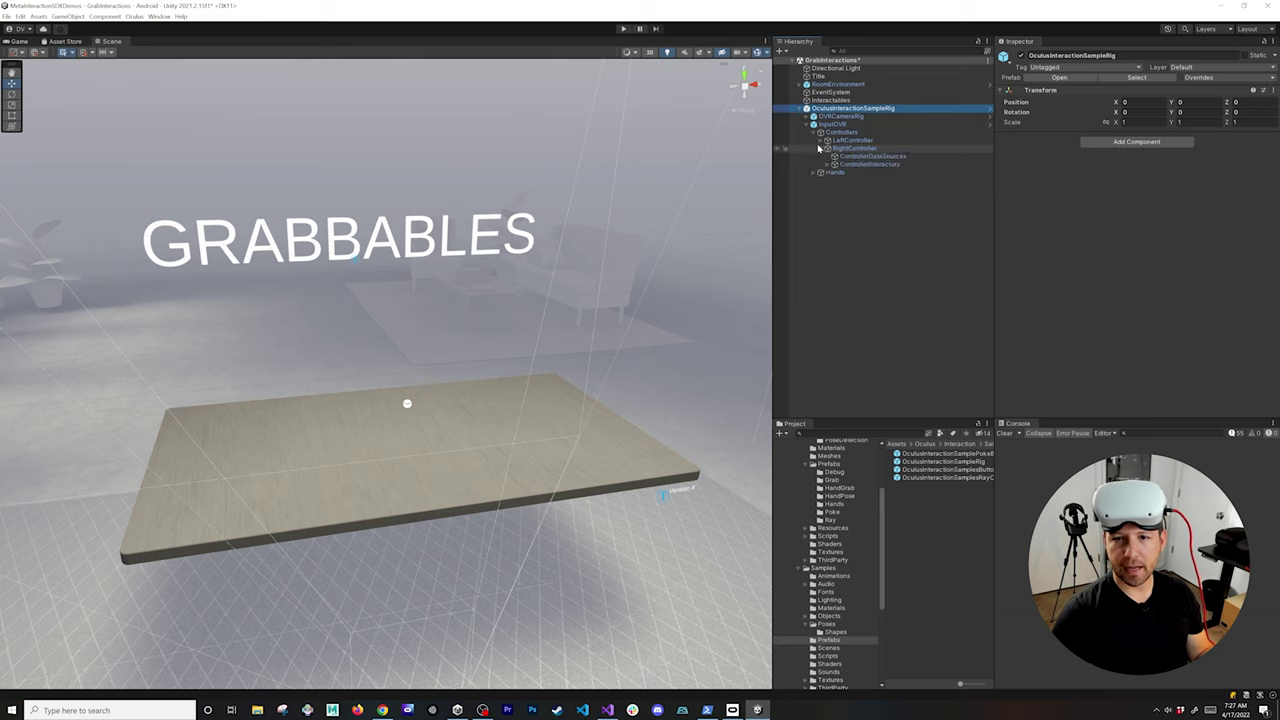
click(819, 140)
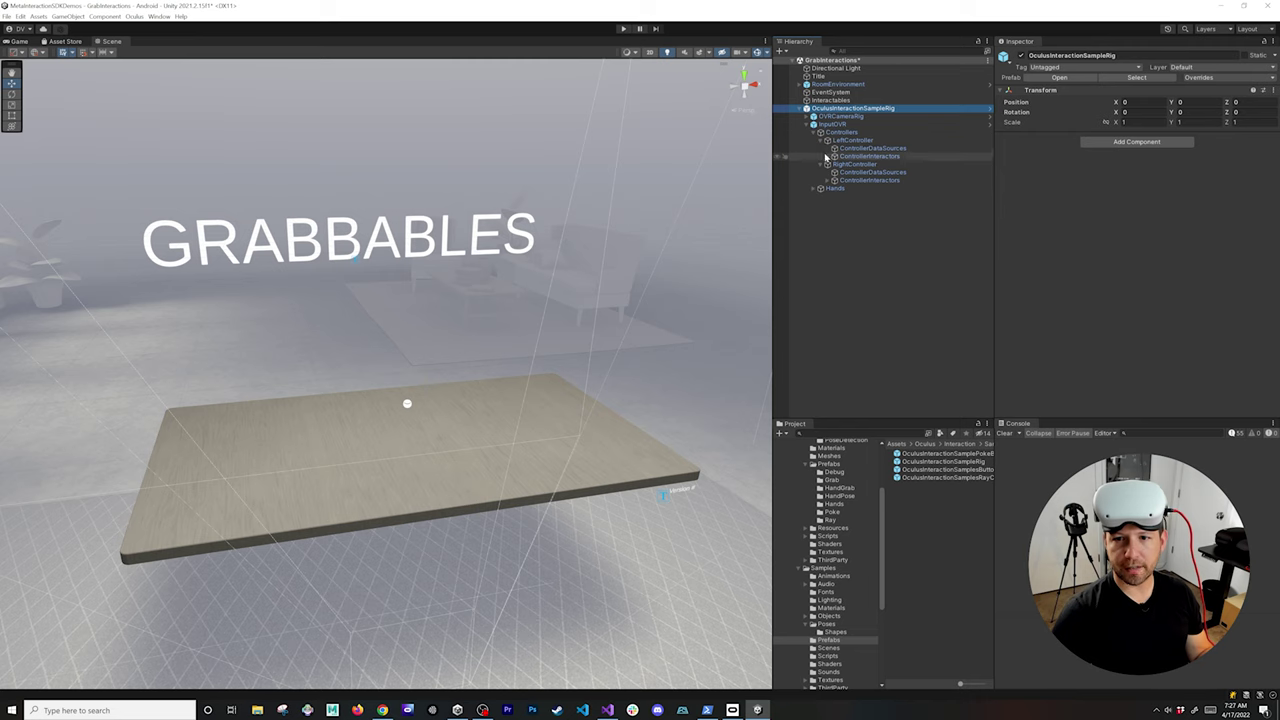
click(827, 157)
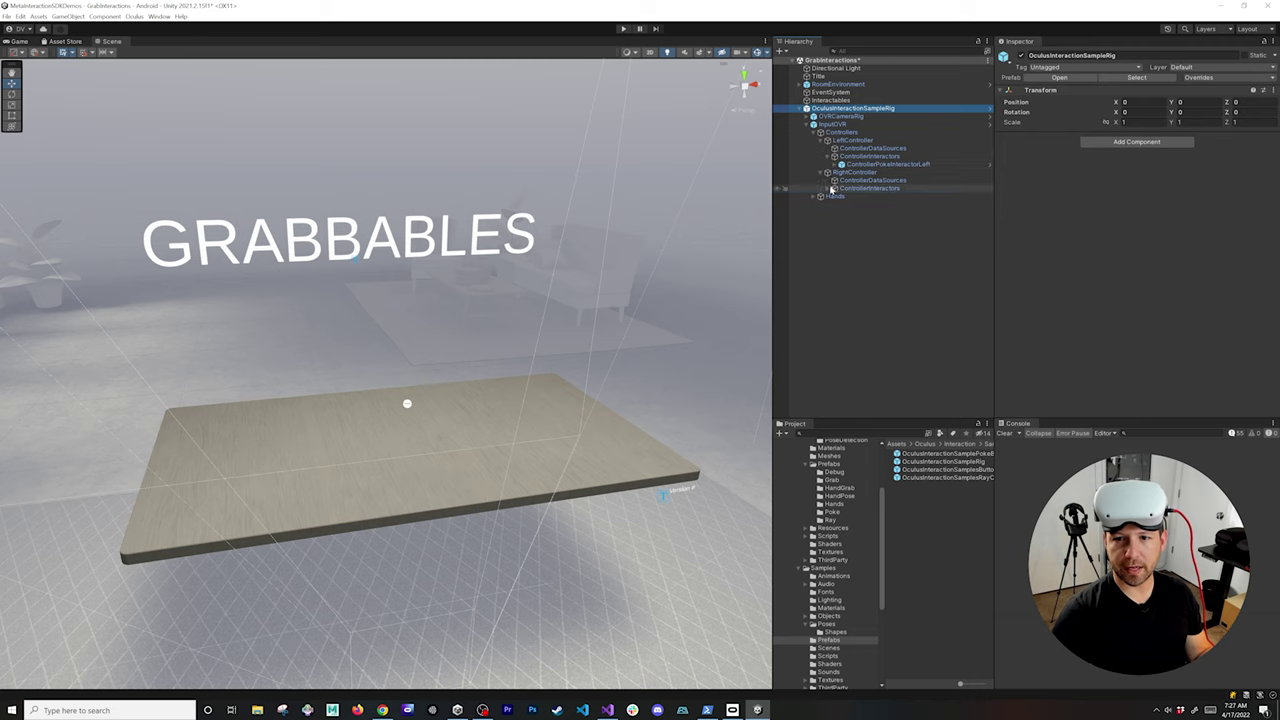
click(832, 189)
click(832, 189)
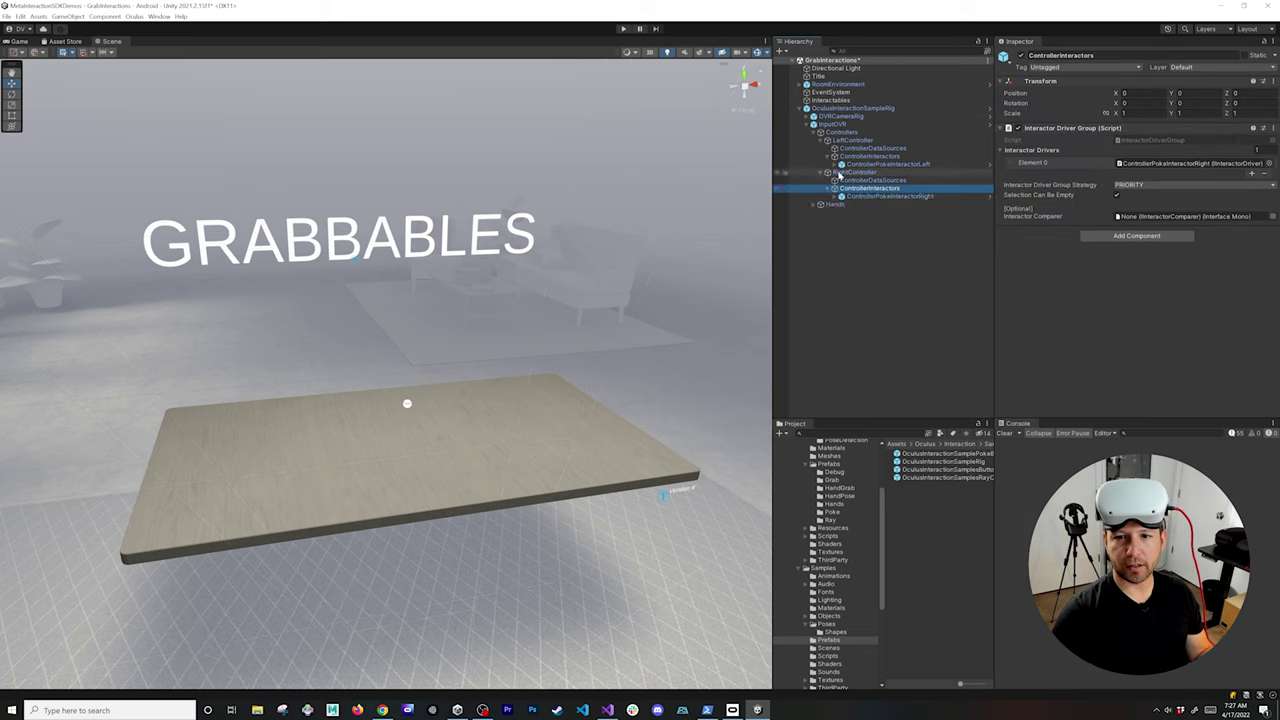
click(870, 196)
- Add the ControllerGrabInteractor prefab from Runtime/Prefabs/Grab to the ControllerInteractors of both LeftController and RightController
scroll(832, 488, up, 2)
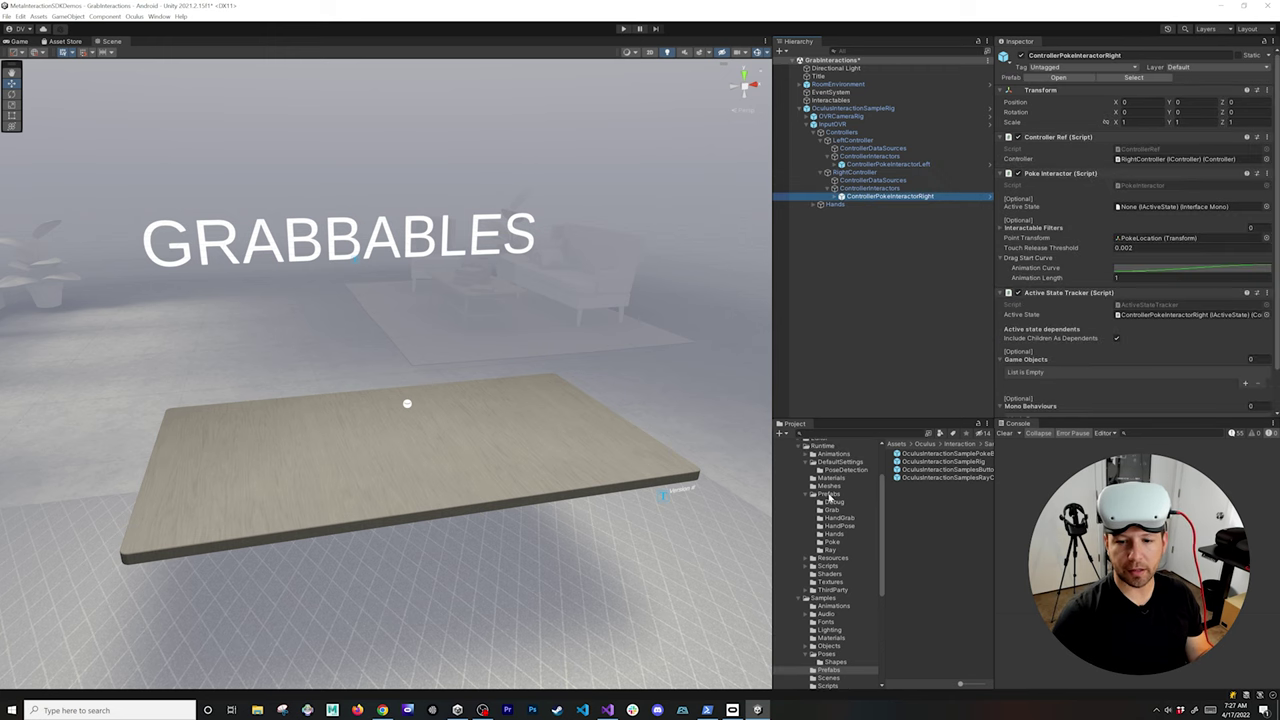
scroll(825, 505, up, 3)
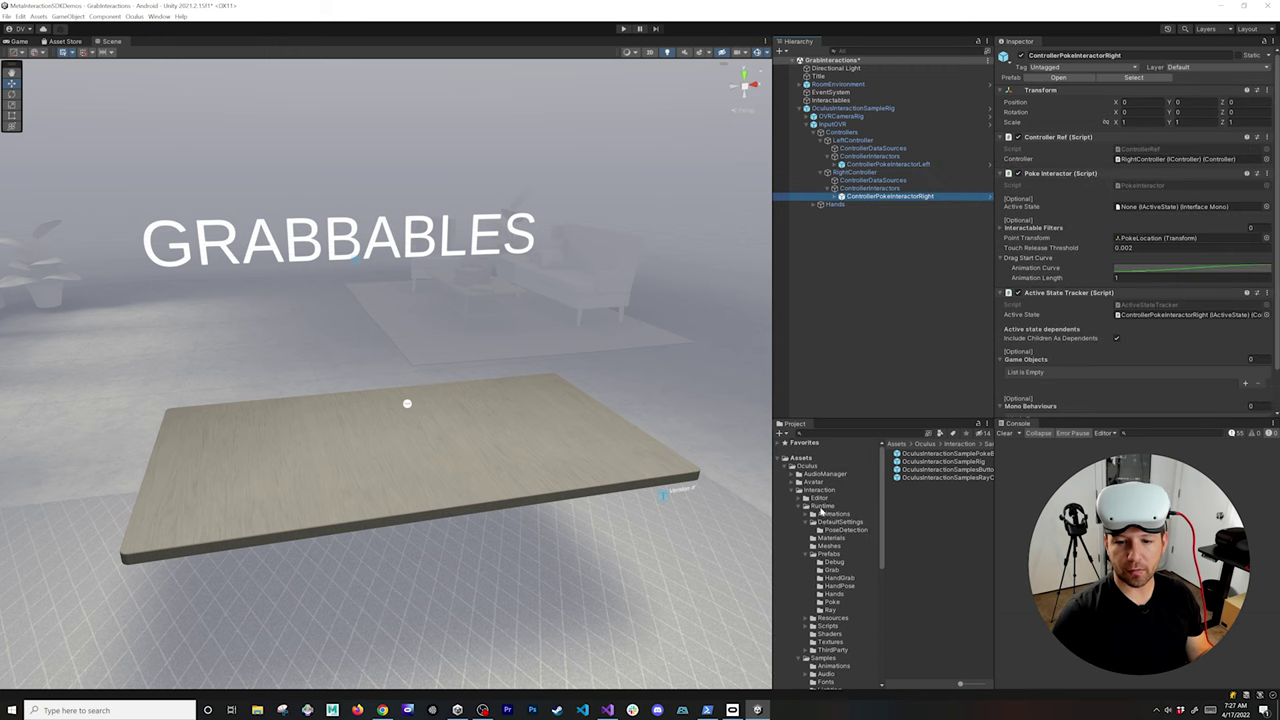
click(830, 570)
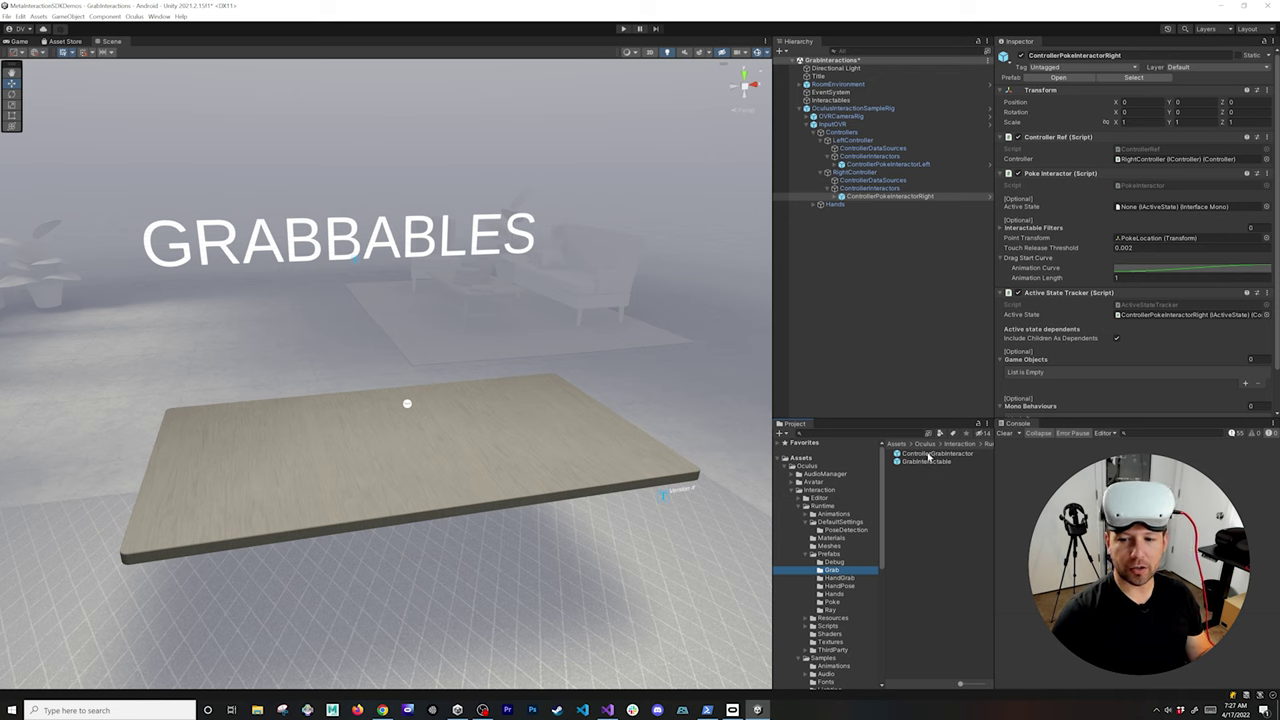
drag(929, 457, 938, 170)
drag(947, 456, 907, 214)
- Assign LeftController and RightController as the Controller reference of their respective ControllerGrabInteractor objects
click(908, 174)
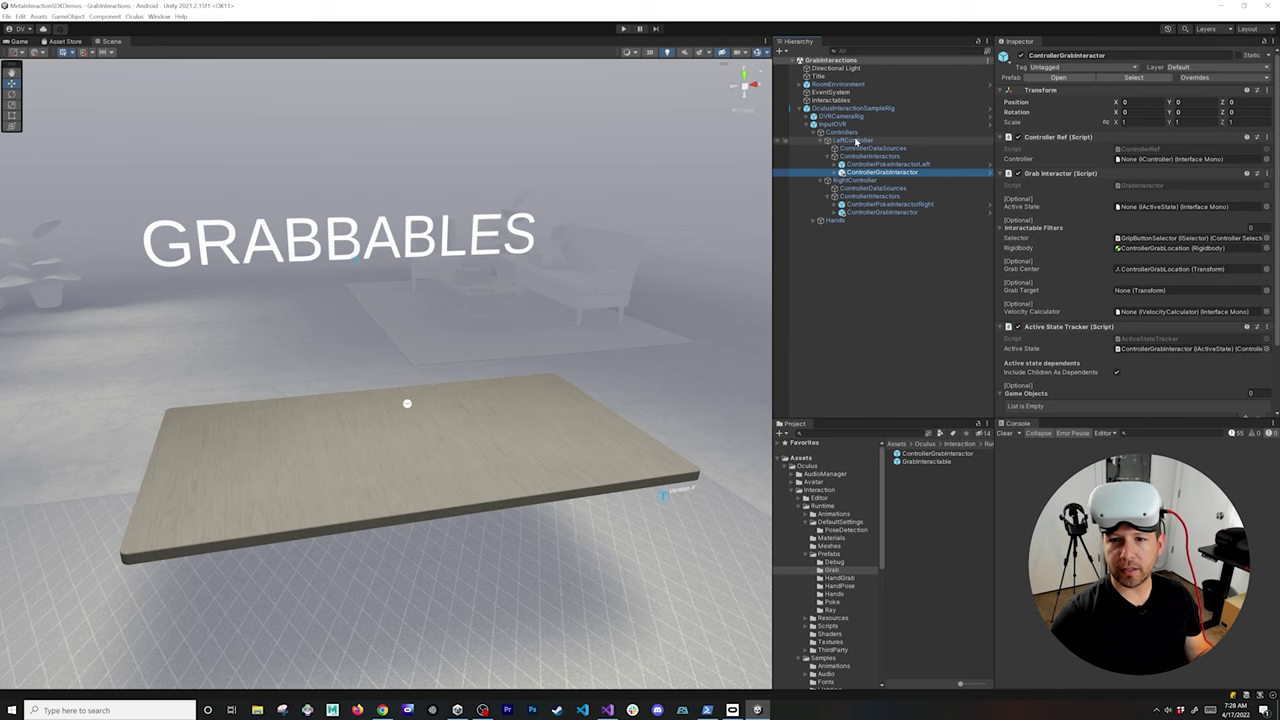
drag(855, 142, 1137, 168)
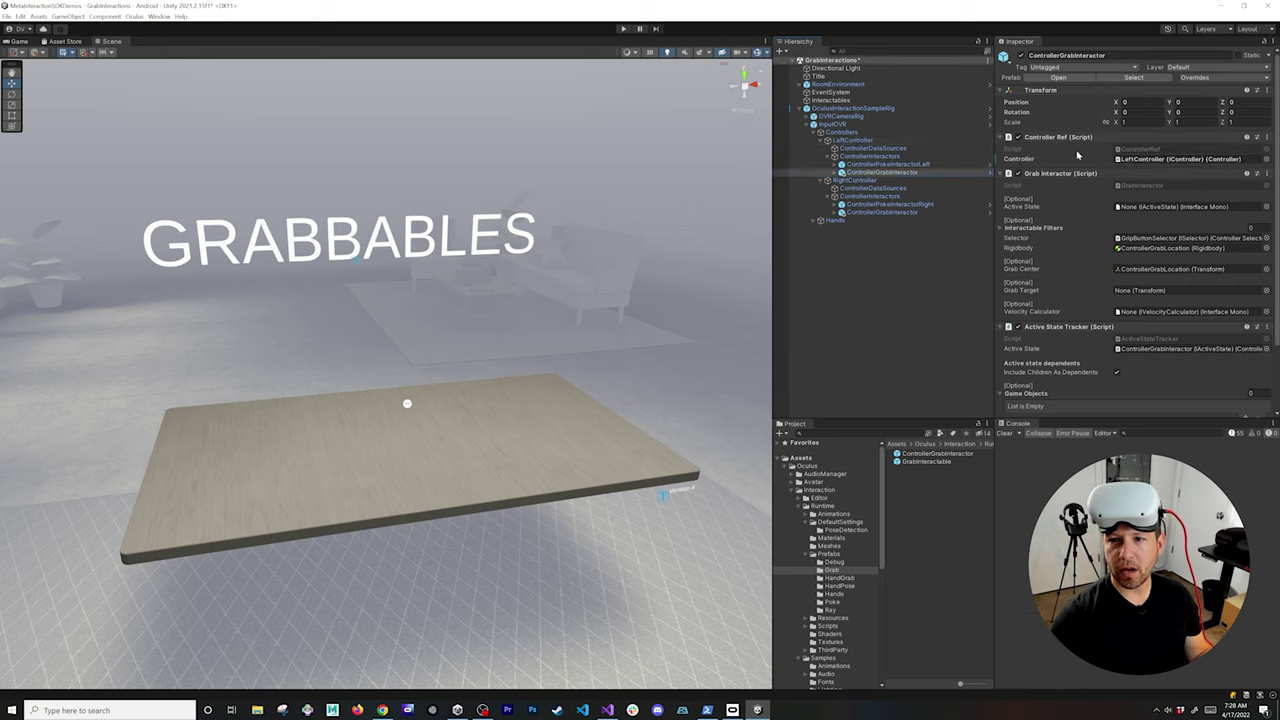
click(872, 212)
drag(855, 180, 1141, 167)
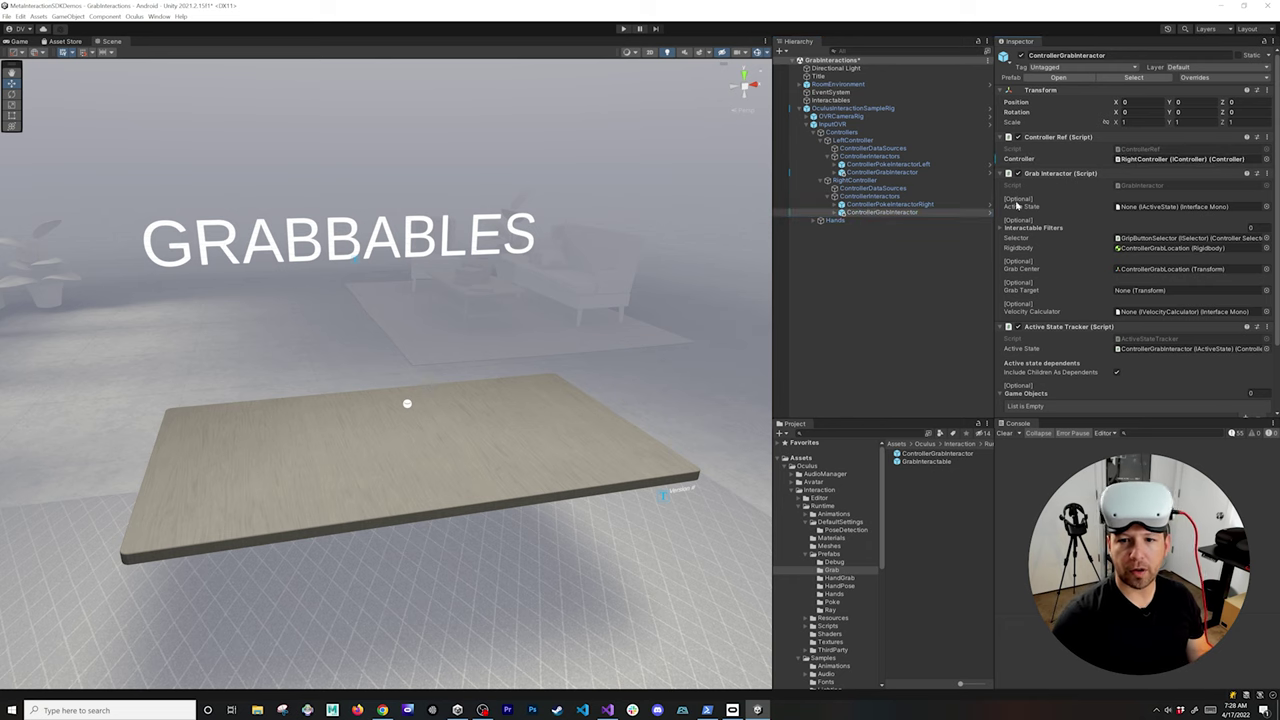
- Place the Interactables object below the collapsed sample rig and add the GrabInteractable prefab as its child
click(801, 108)
click(828, 100)
drag(825, 111, 826, 117)
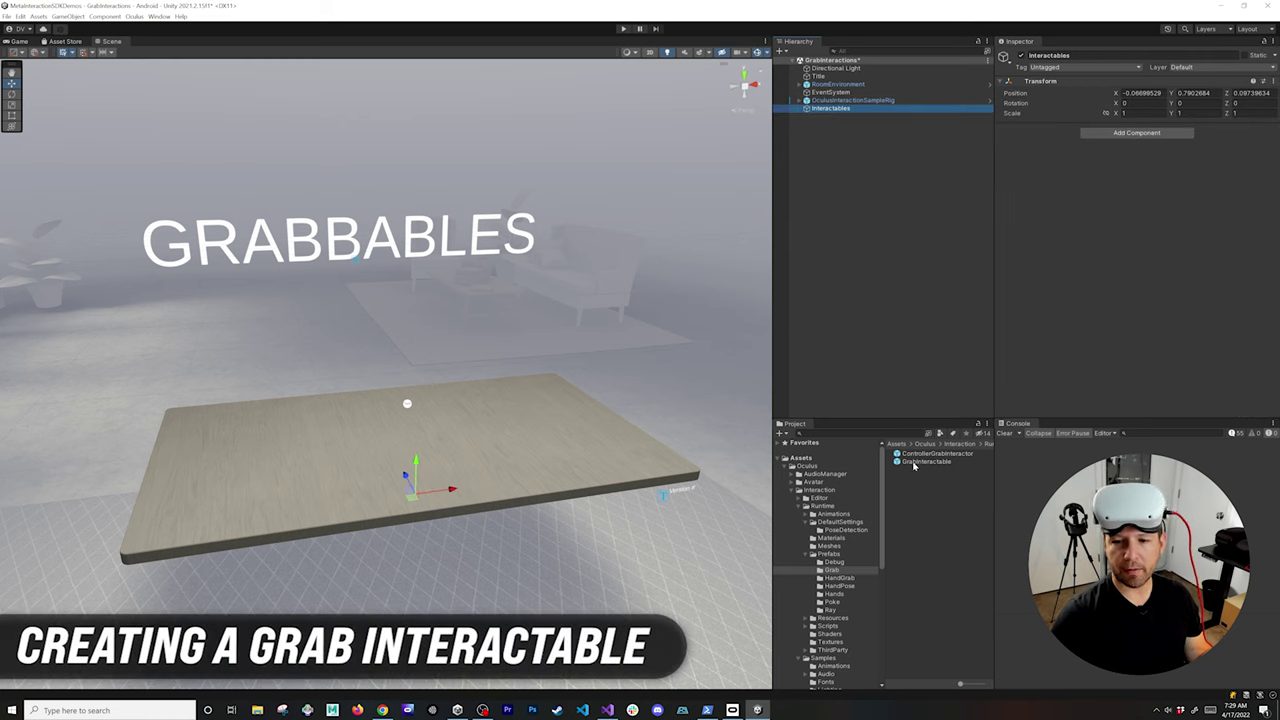
drag(913, 463, 847, 110)
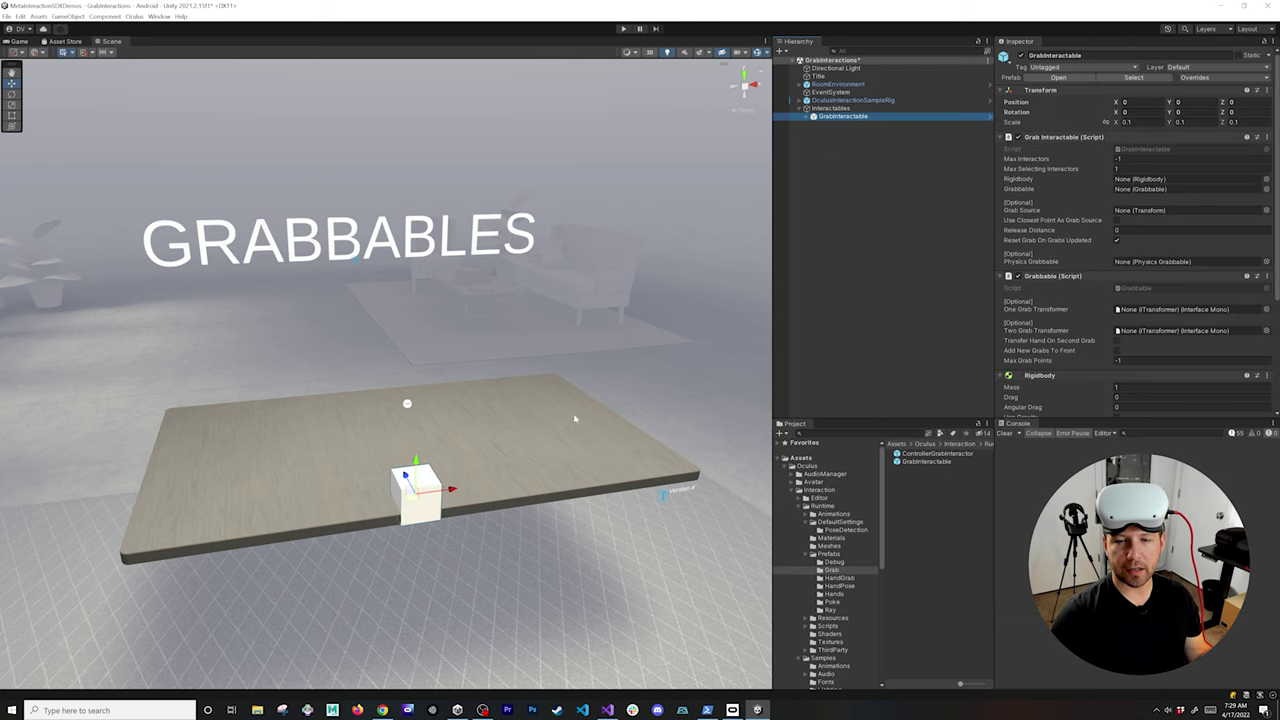
- Move the GrabInteractable cube onto the table near its corner, at about X -0.524, Y 0.035, Z 0.072
drag(462, 491, 228, 522)
alt+drag(318, 465, 428, 438)
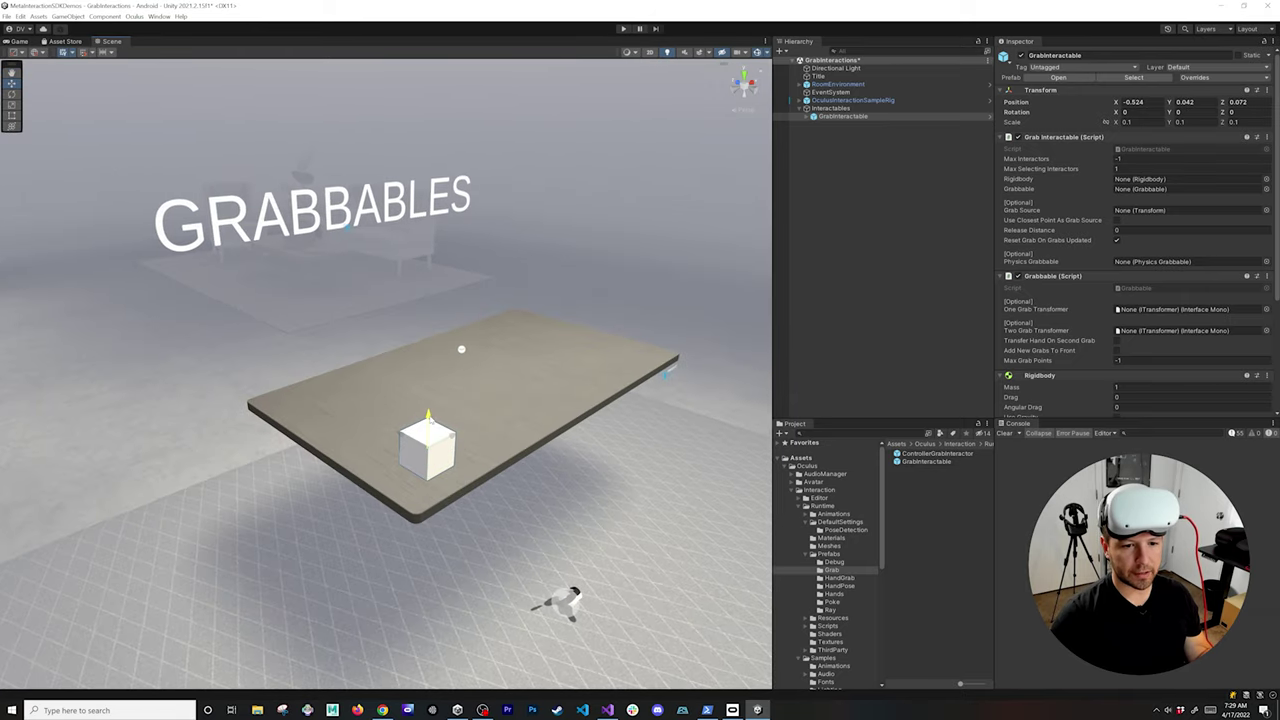
key(f)
alt+drag(420, 300, 387, 363)
scroll(572, 283, down, 5)
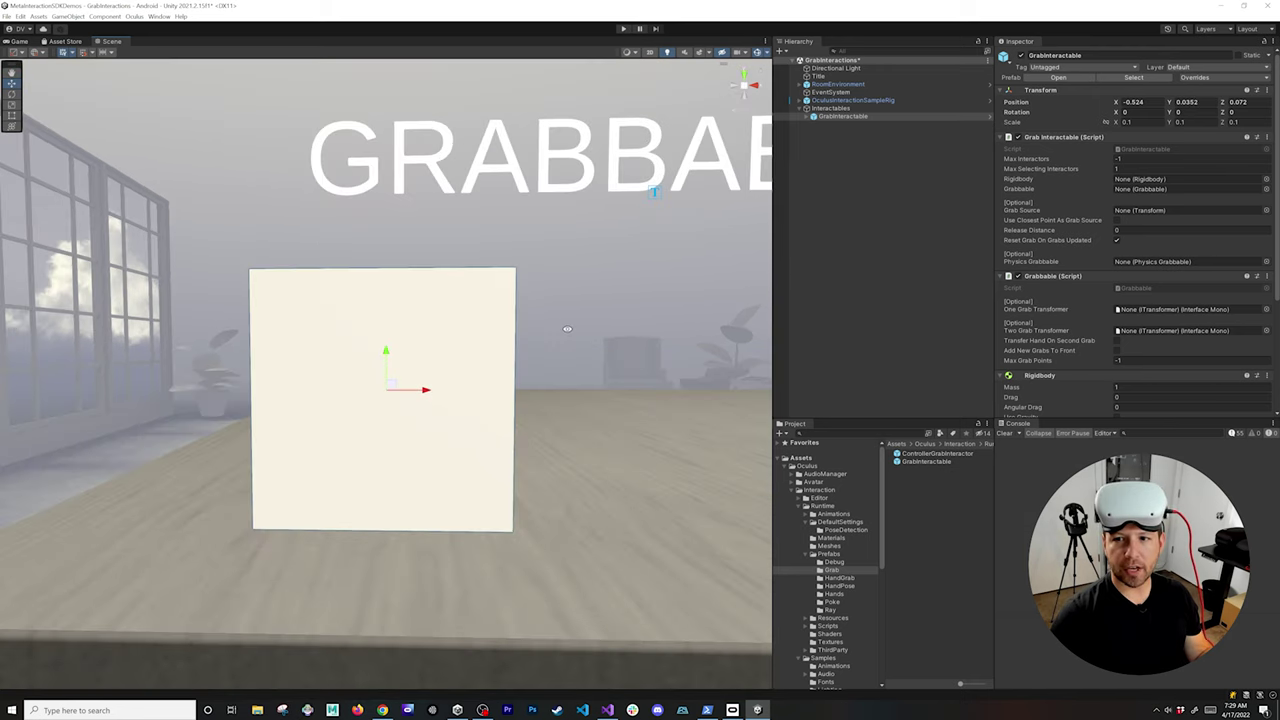
- Assign the cube's own Rigidbody and Grabbable components to the matching references of its Grab Interactable script
scroll(1106, 246, down, 2)
scroll(1106, 246, up, 2)
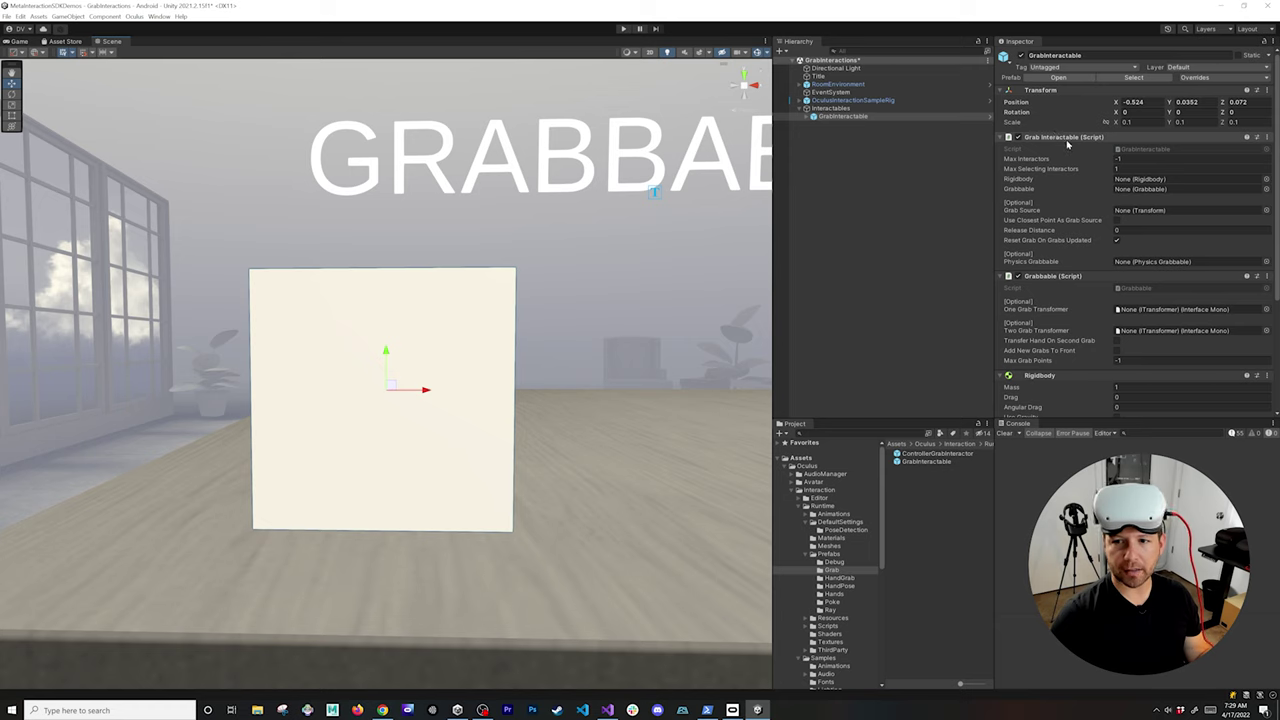
scroll(1065, 150, down, 2)
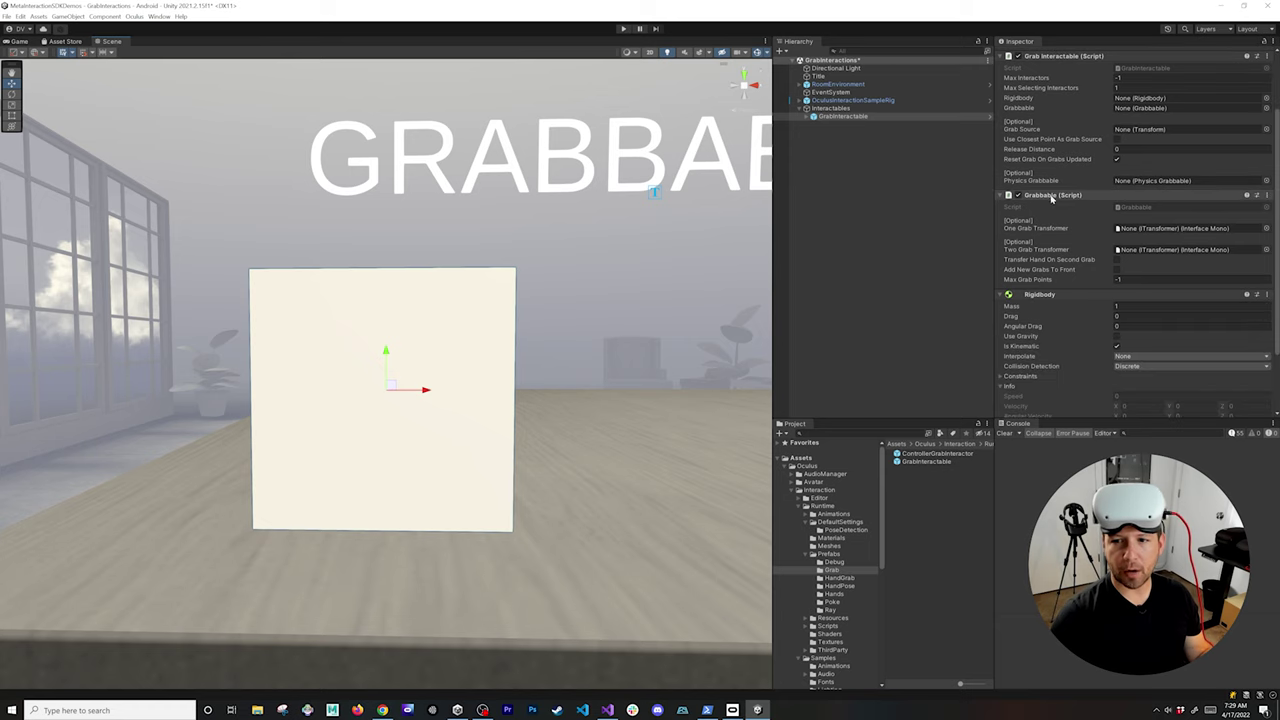
scroll(1051, 200, down, 2)
scroll(1055, 215, up, 4)
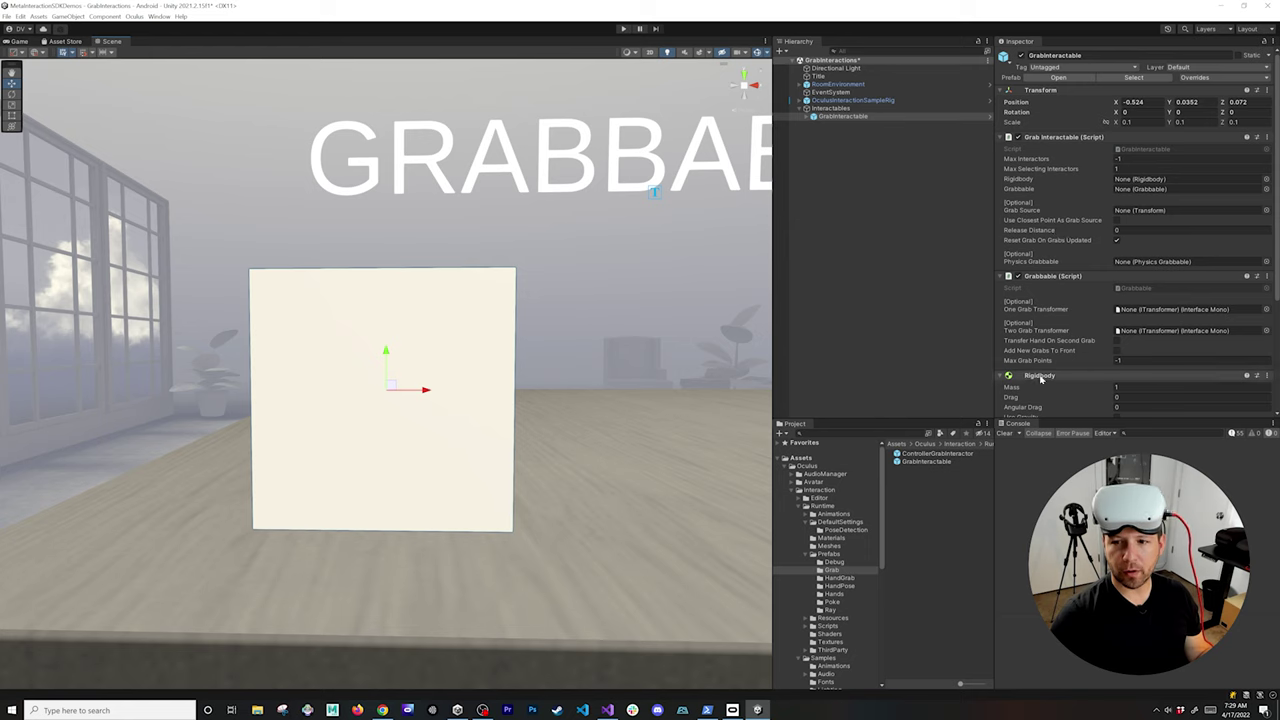
drag(1129, 192, 1140, 180)
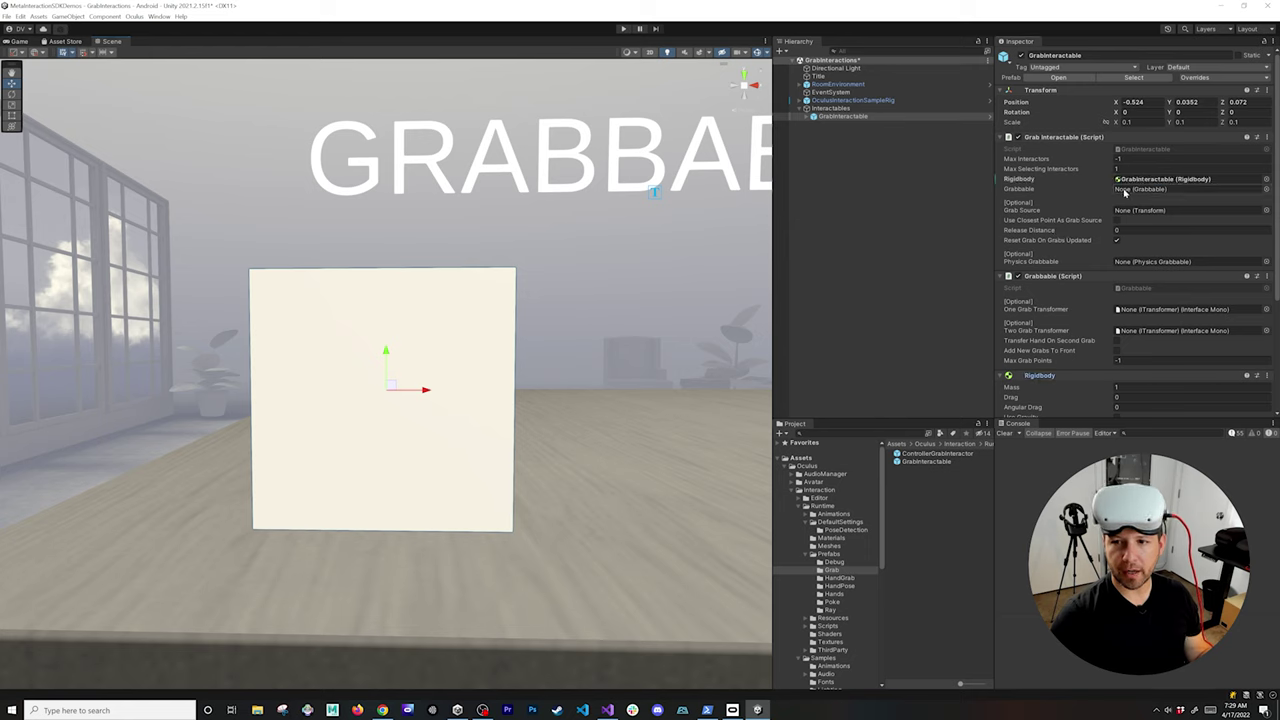
drag(1052, 279, 1139, 190)
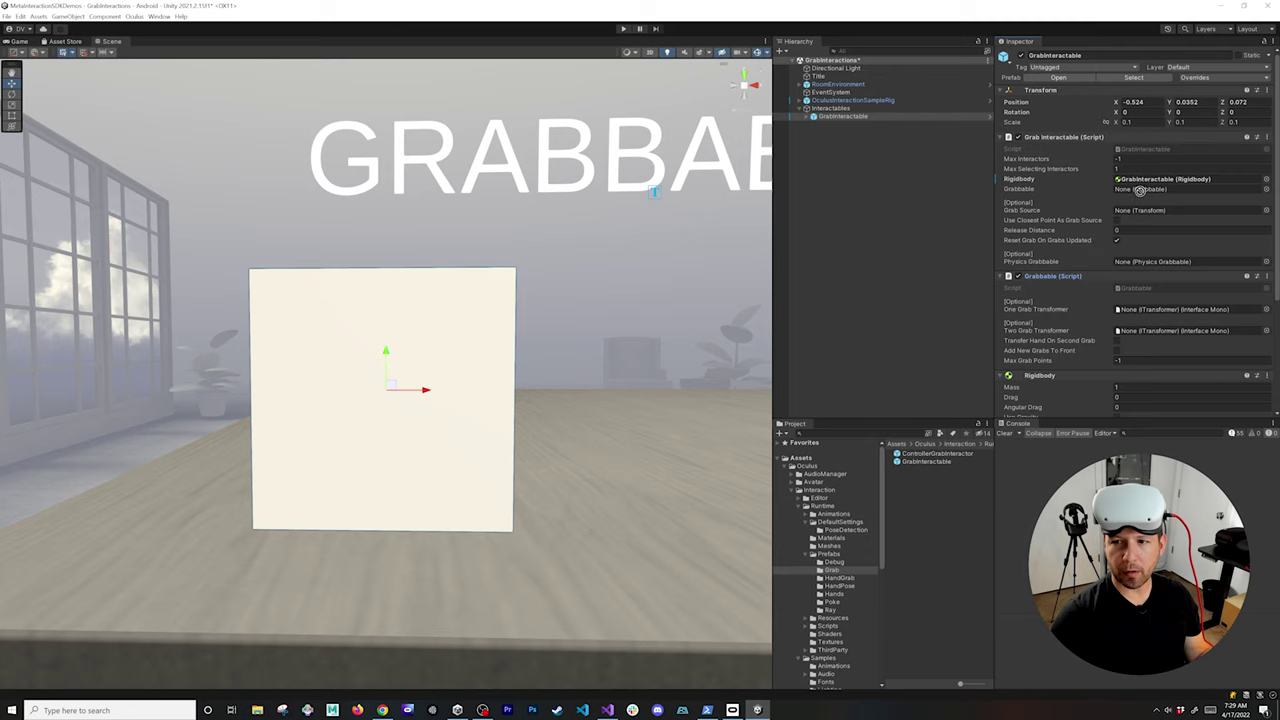
drag(1139, 190, 1139, 190)
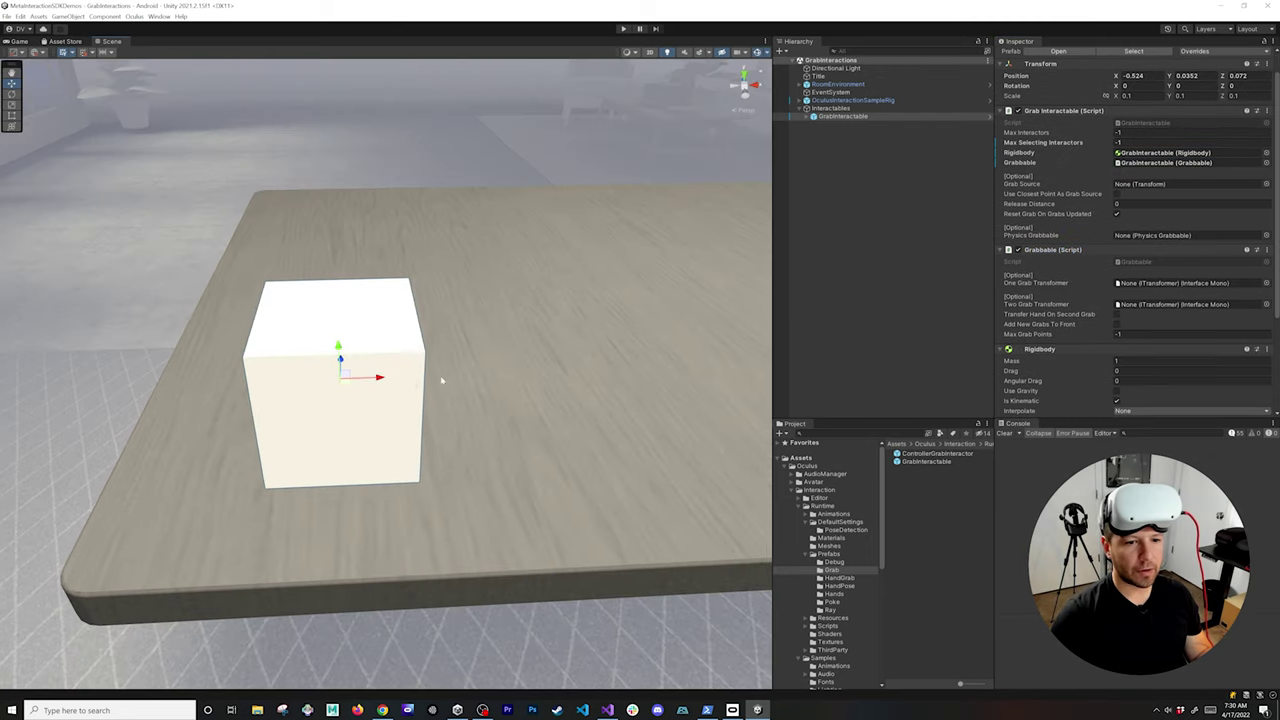
- Duplicate the cube, placing the copy beside the original at about X -0.394, and rename the copy GrabInteractable
key(ctrl+d)
drag(372, 378, 551, 372)
click(864, 126)
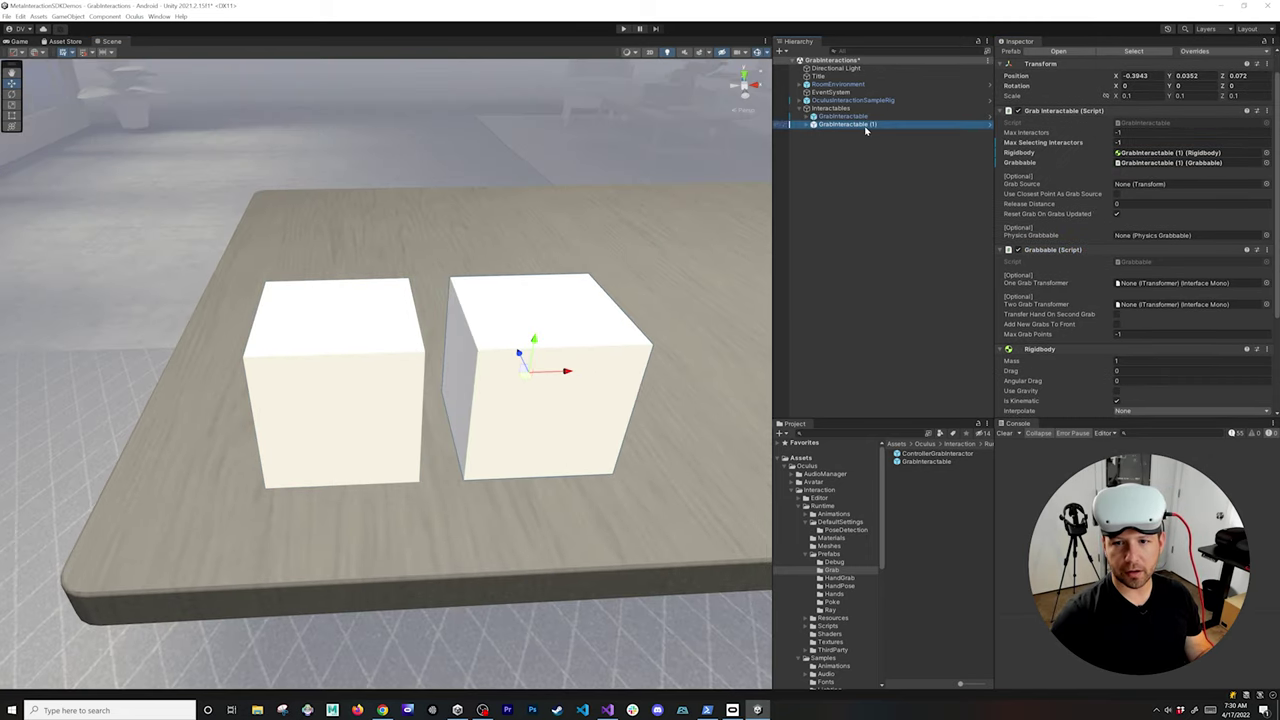
key(Return)
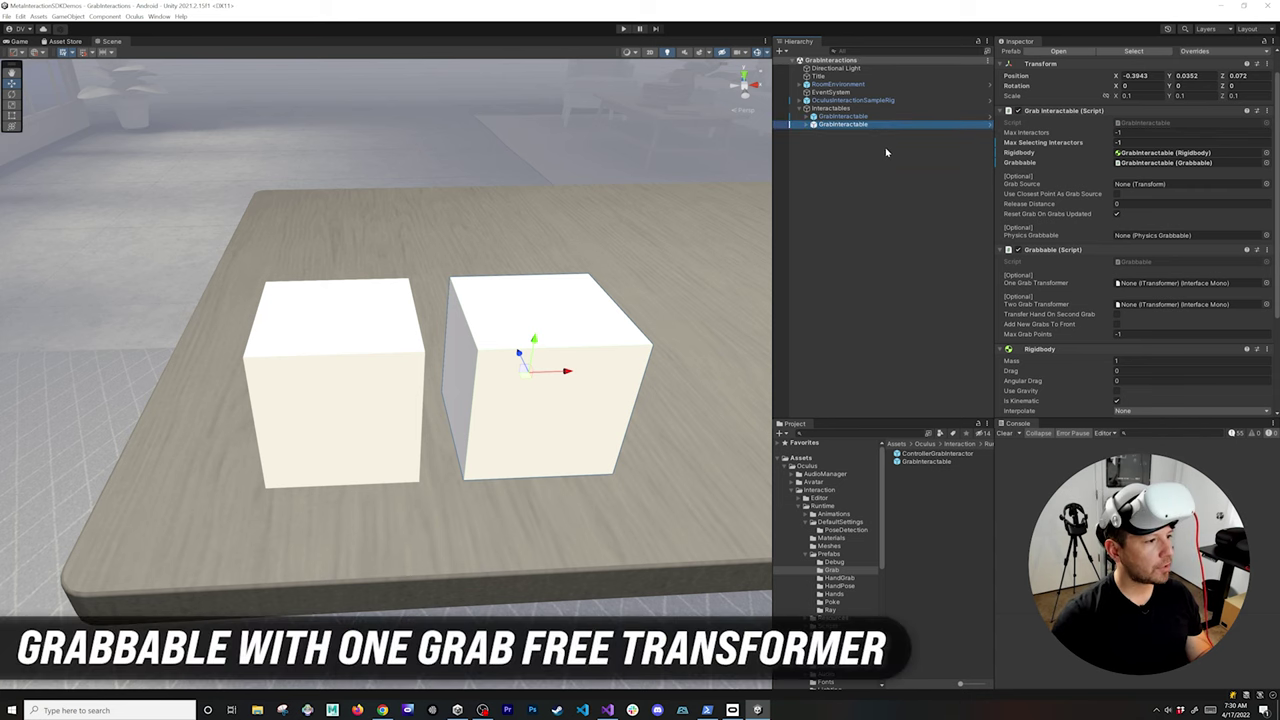
- Add a One Grab Free Transformer component to the second cube and assign it as the Grabbable's One Grab Transformer
scroll(1096, 279, down, 3)
click(1126, 414)
click(1130, 404)
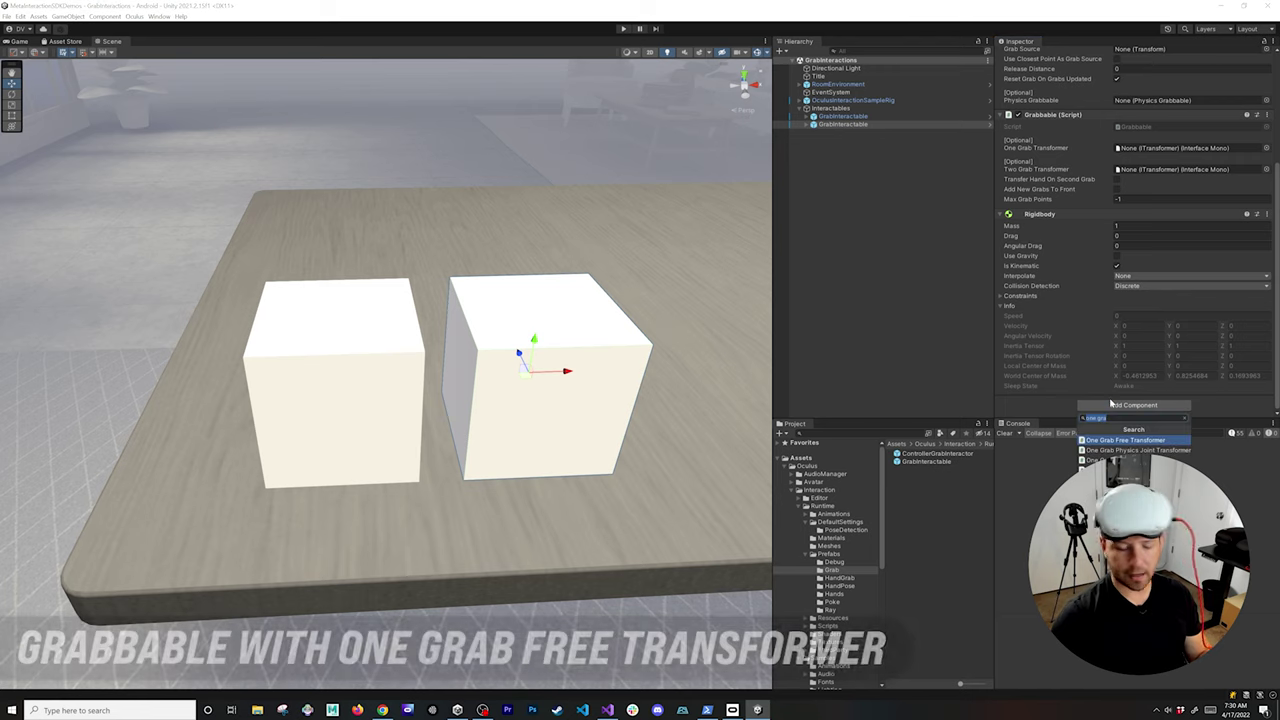
text(one)
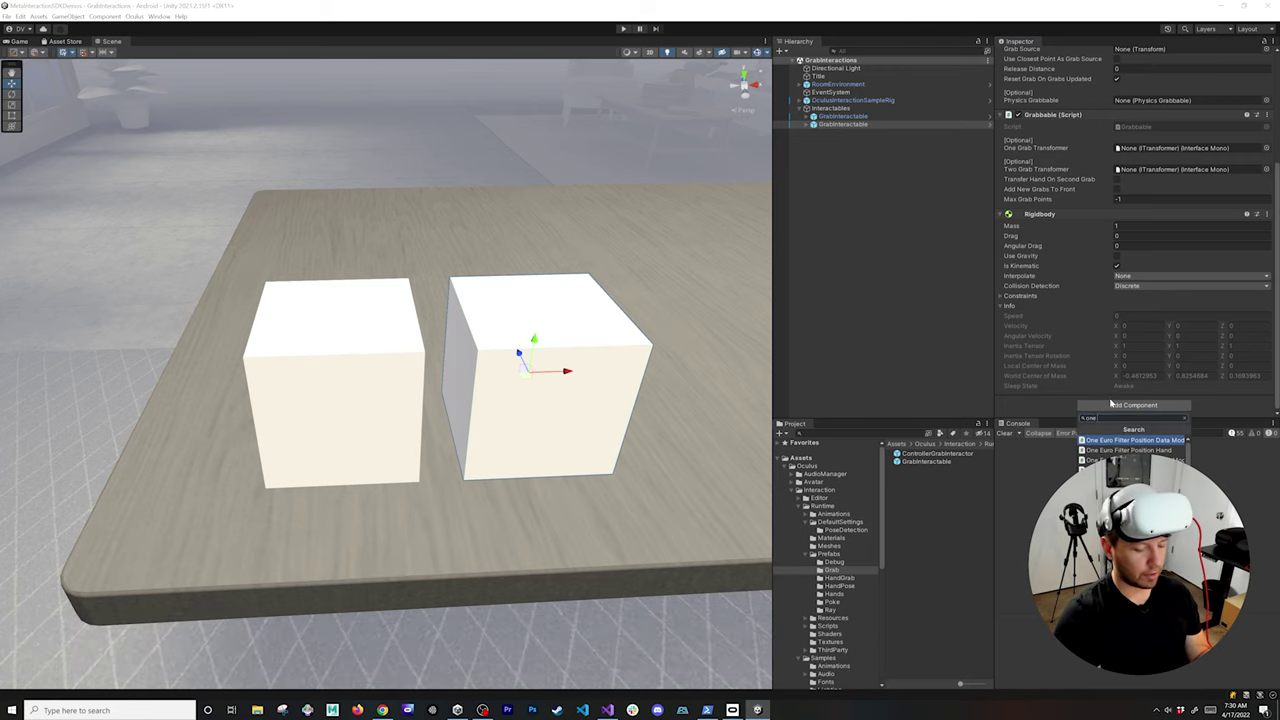
text( gra)
key(Return)
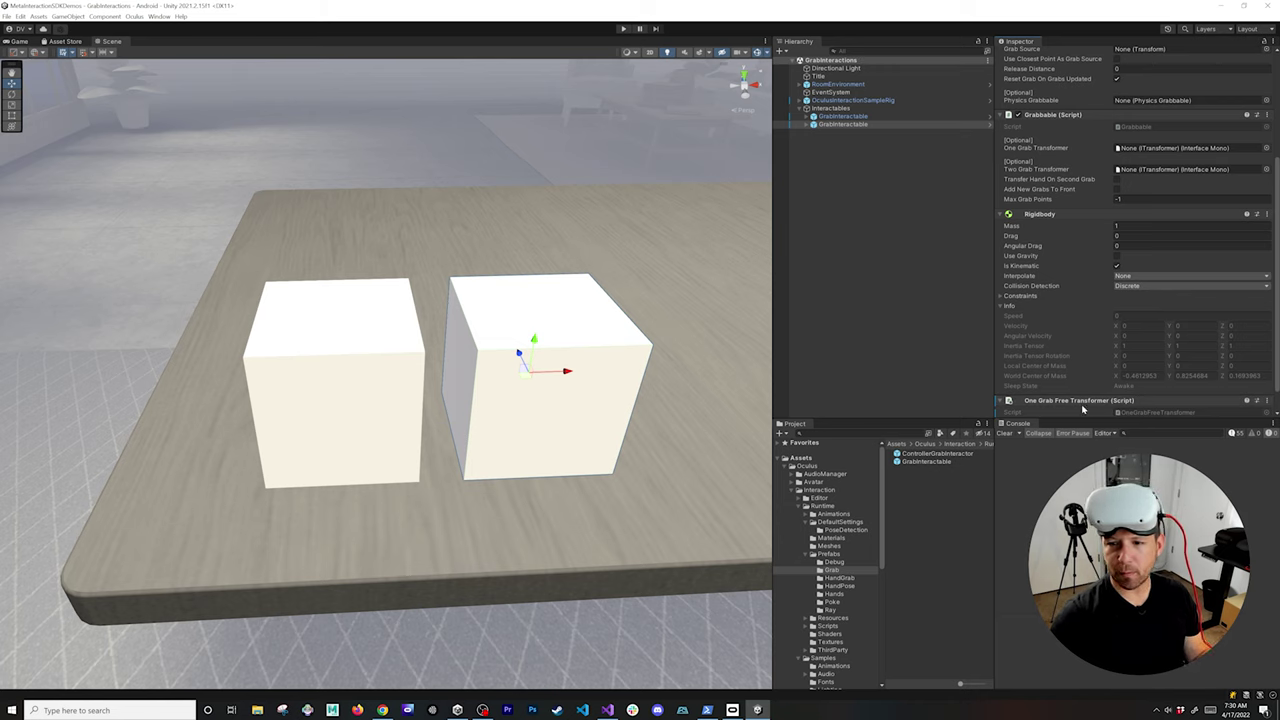
drag(1085, 402, 1140, 155)
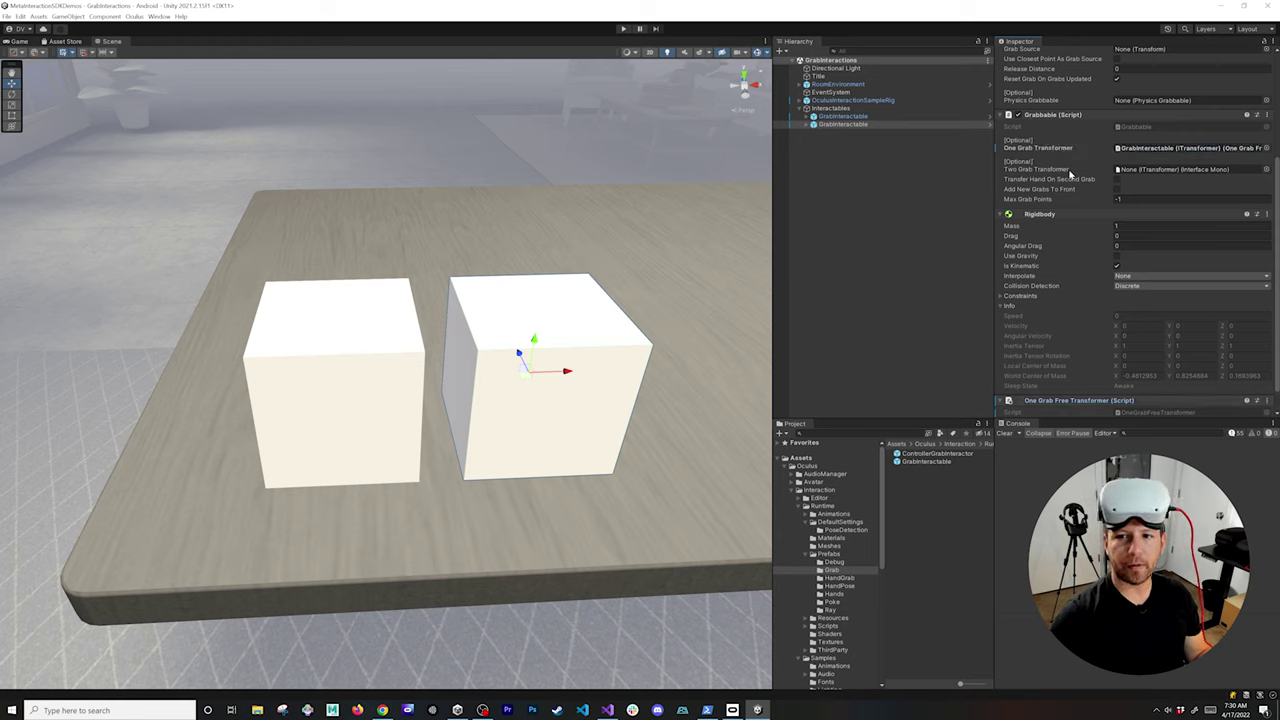
scroll(1086, 343, up, 4)
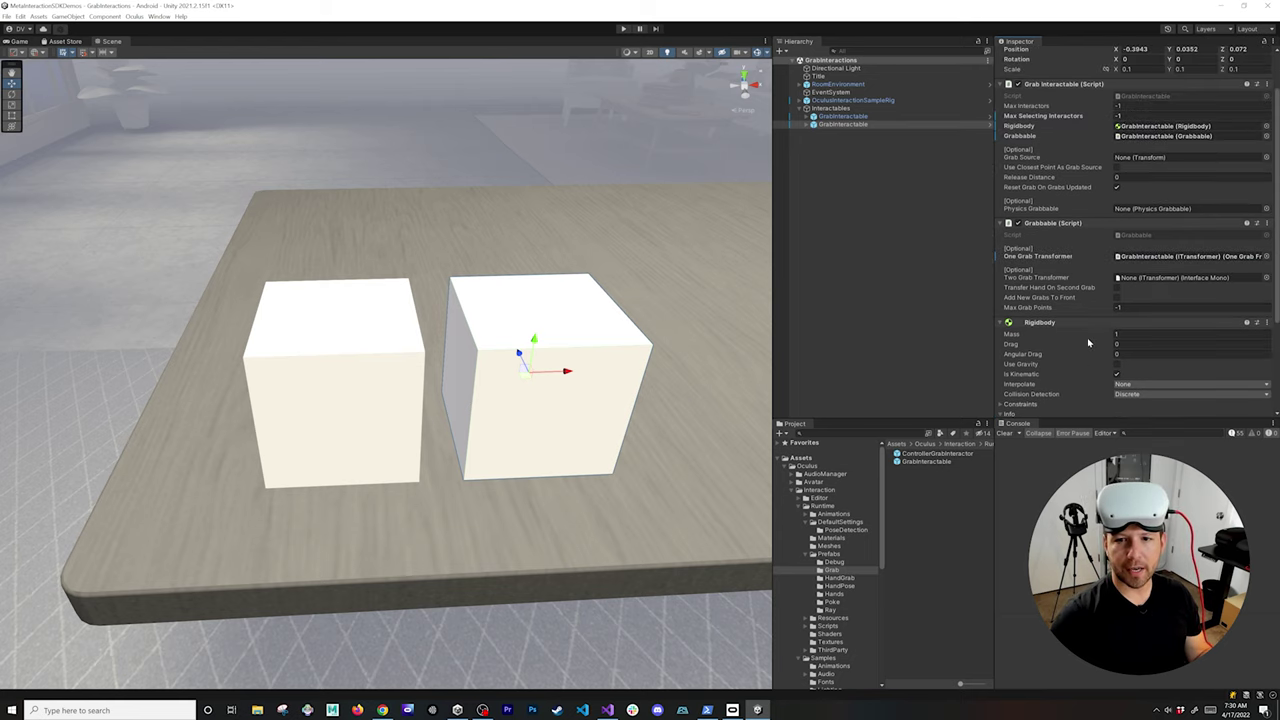
- Assign the first cube's GrabInteractable as the Interactable View of its InteractableDebugVisual child
click(813, 116)
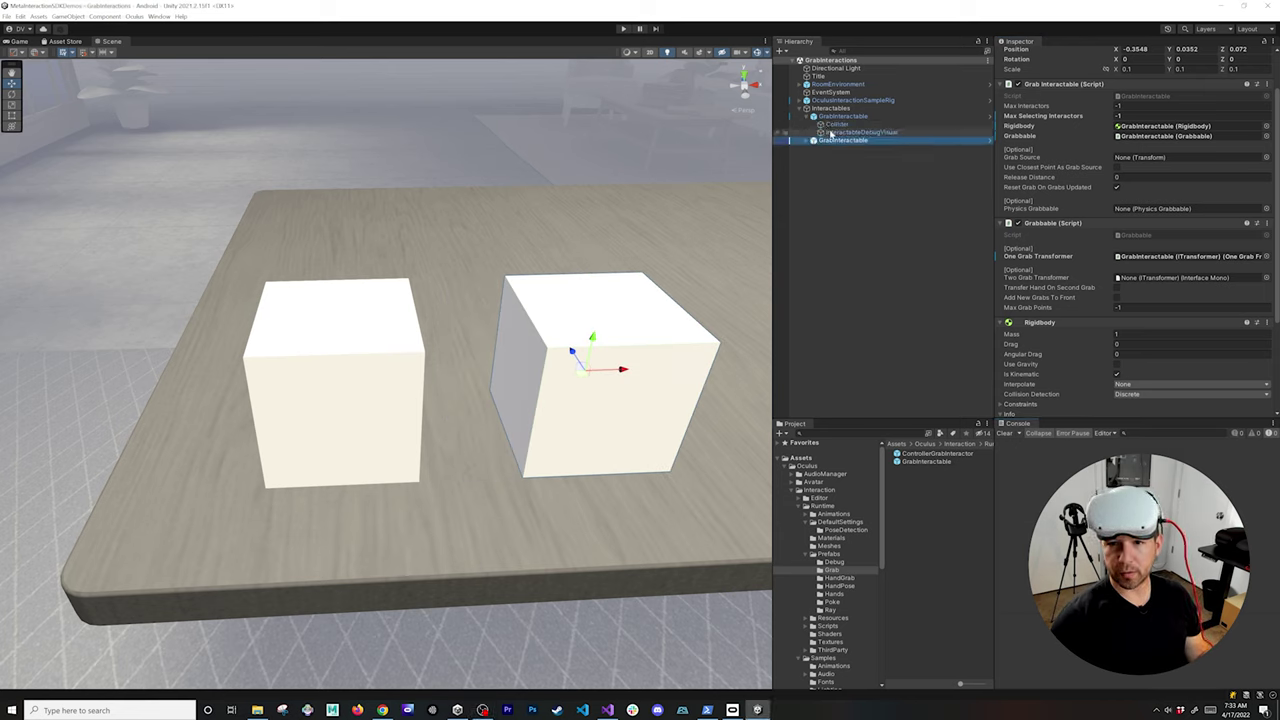
click(831, 133)
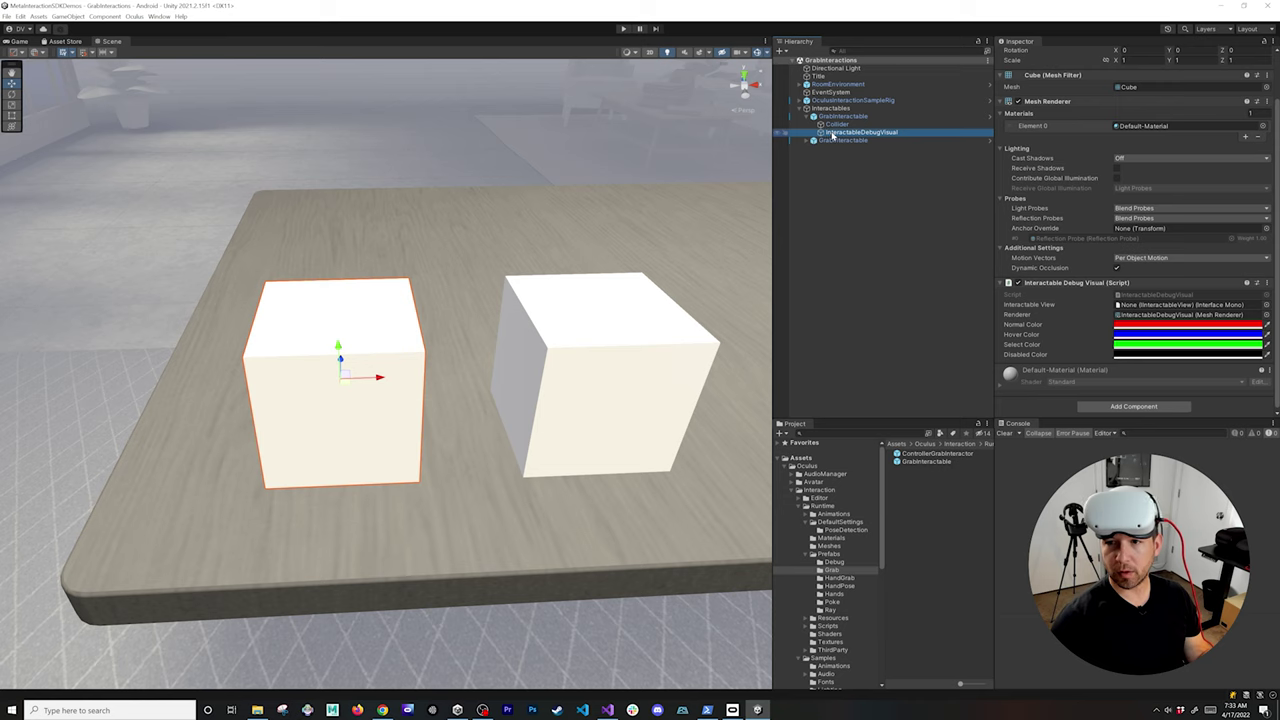
scroll(1030, 180, up, 2)
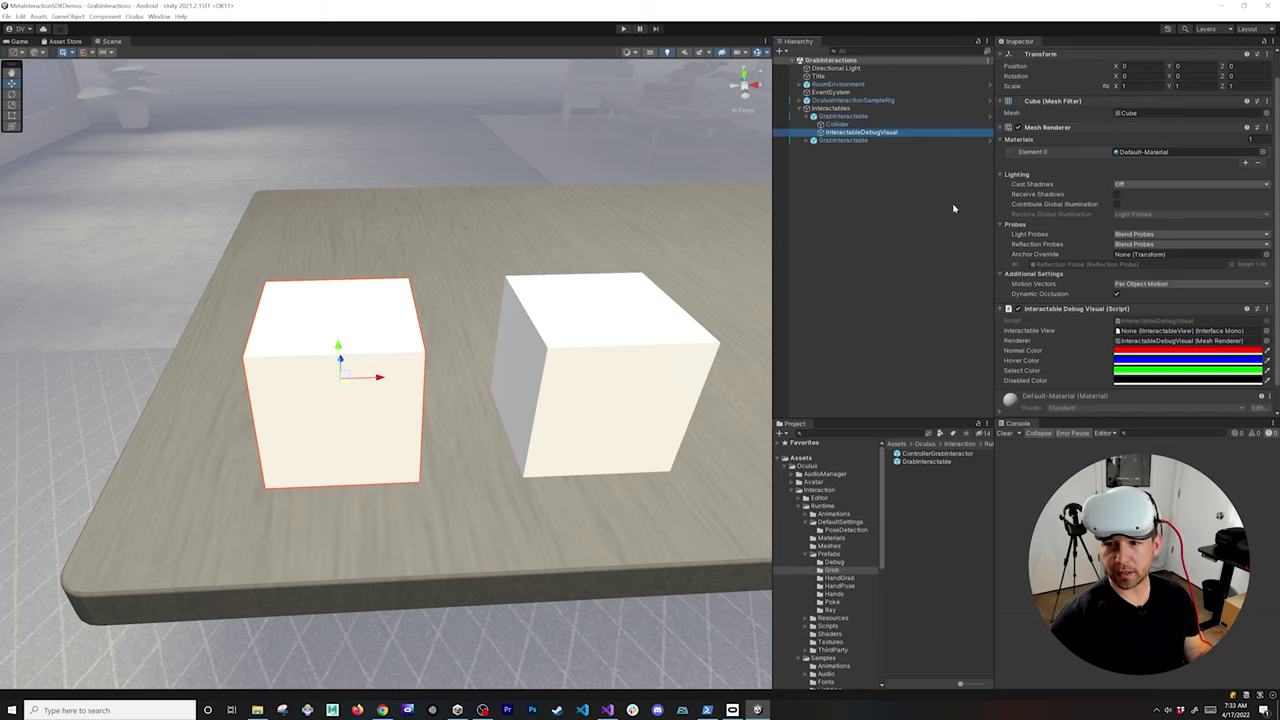
click(1150, 332)
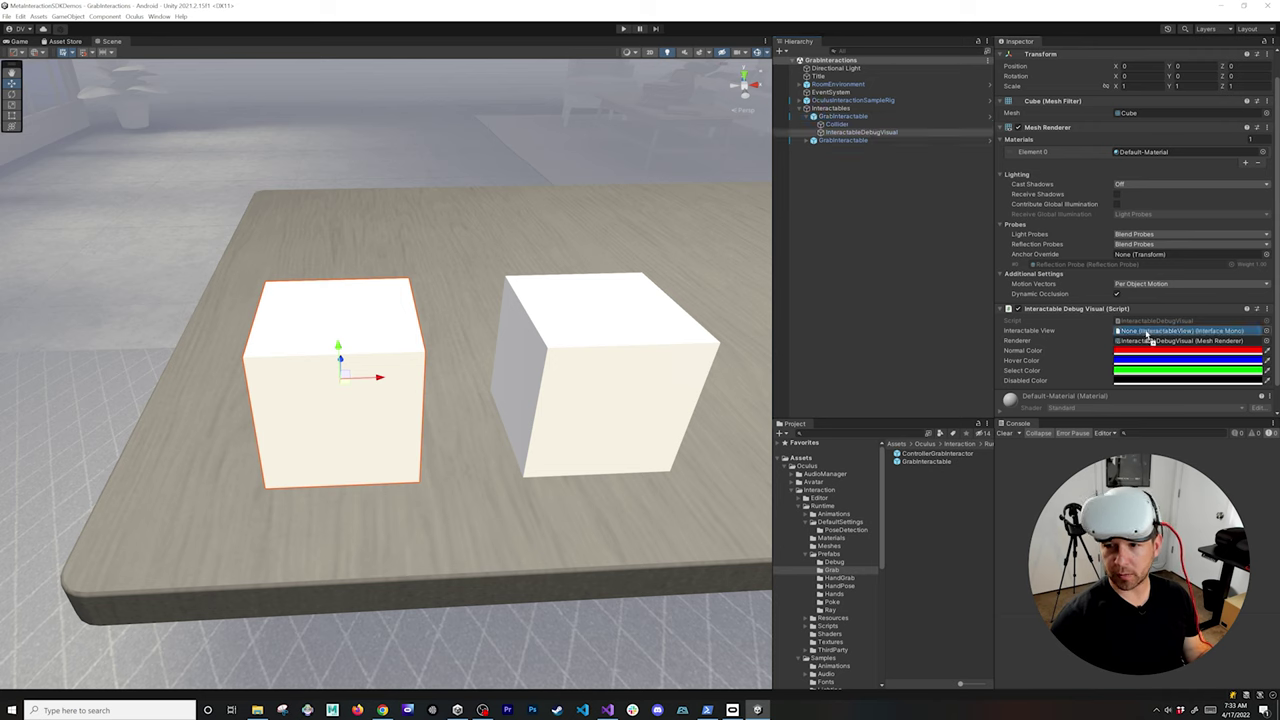
drag(1150, 340, 1150, 338)
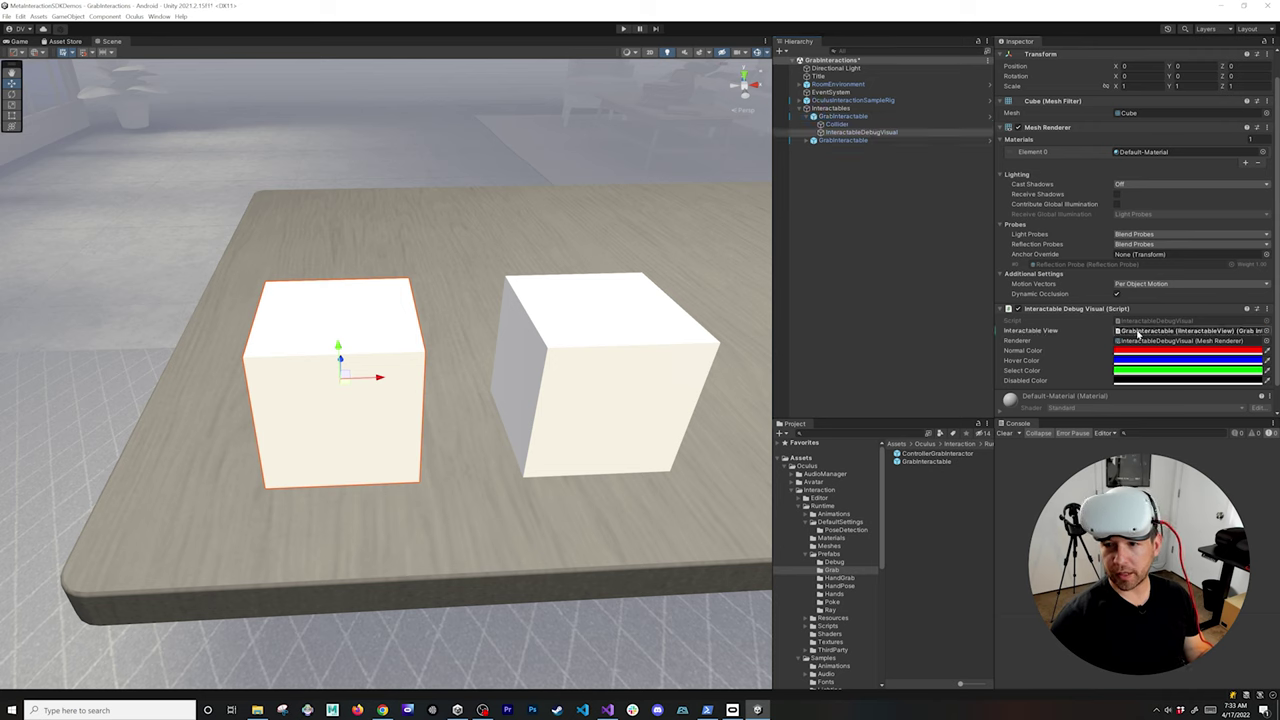
- Assign the second cube's GrabInteractable as its debug visual's Interactable View, and run the scene to test grabbing
click(860, 142)
click(806, 141)
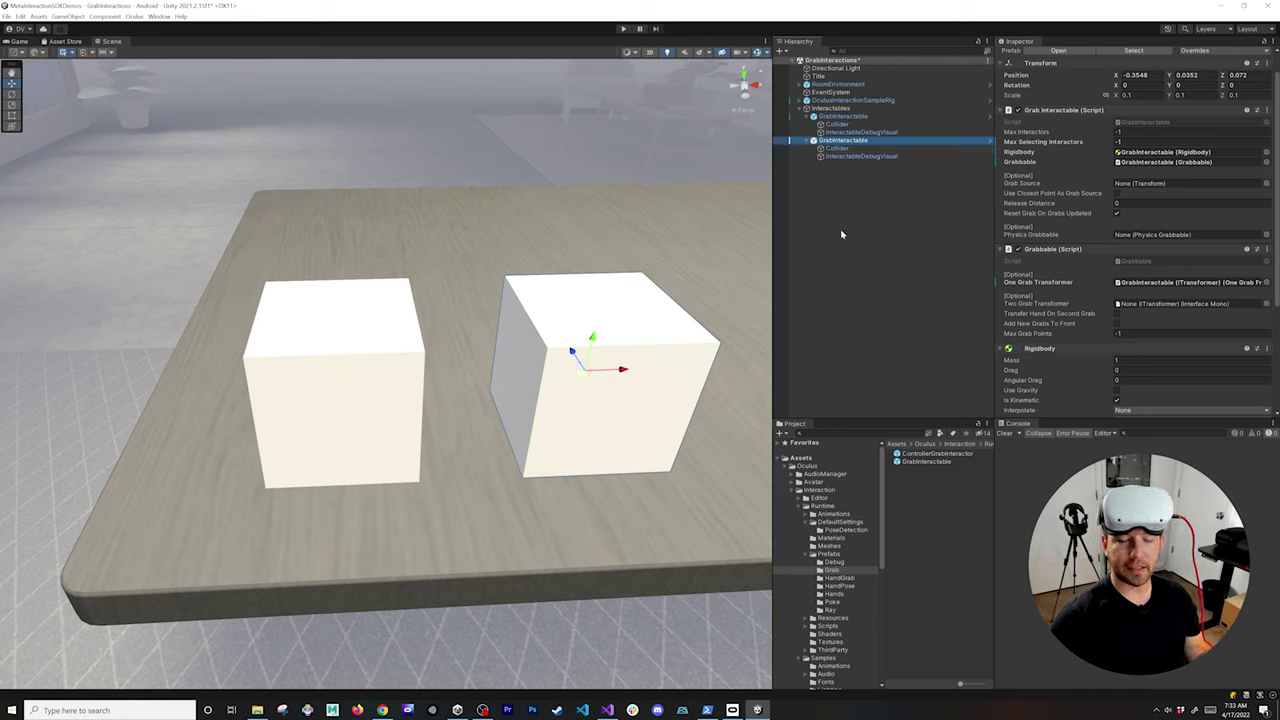
click(843, 156)
drag(847, 139, 1137, 340)
click(623, 28)
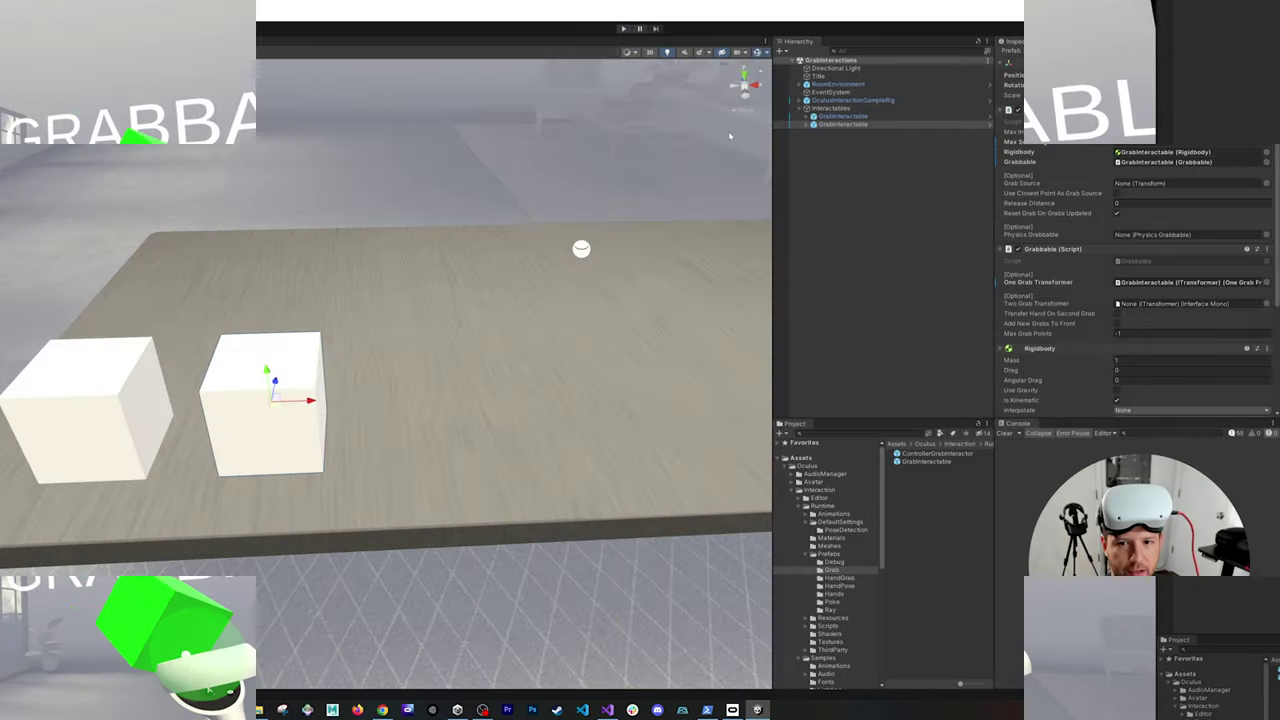
- Duplicate the second cube and move the copy along the table to about X -0.174
click(845, 124)
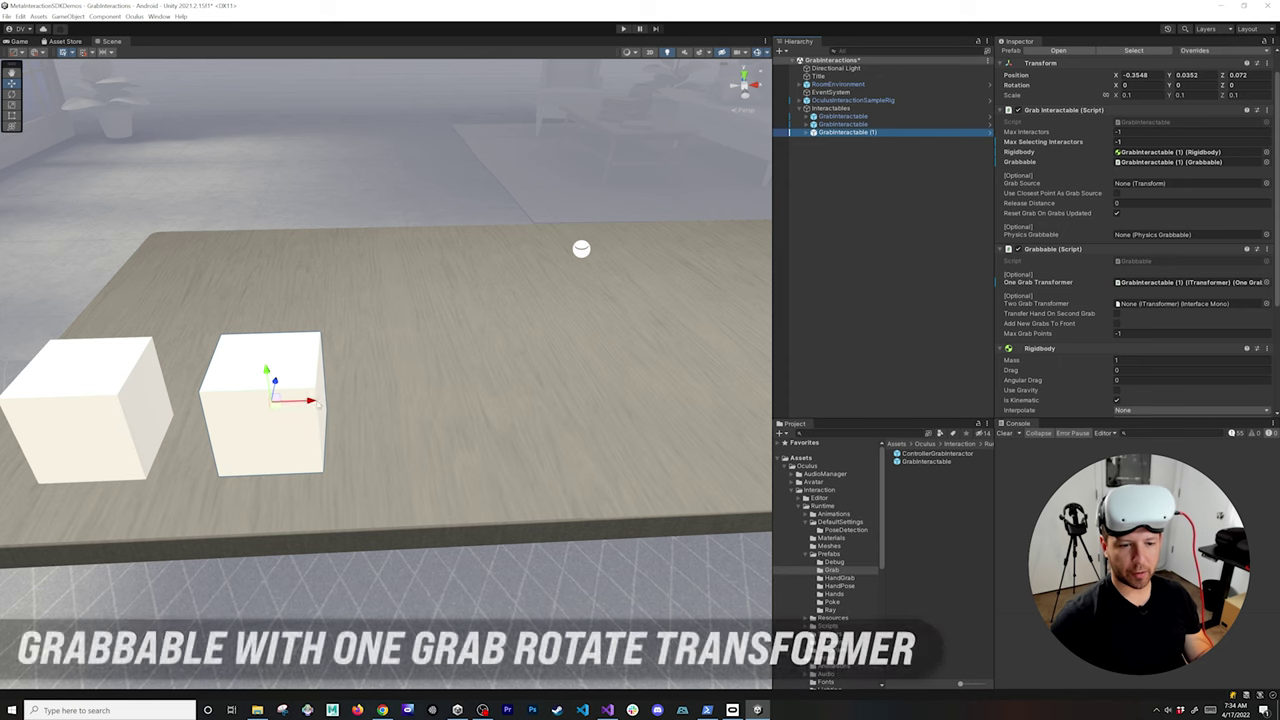
key(ctrl+d)
drag(308, 400, 630, 378)
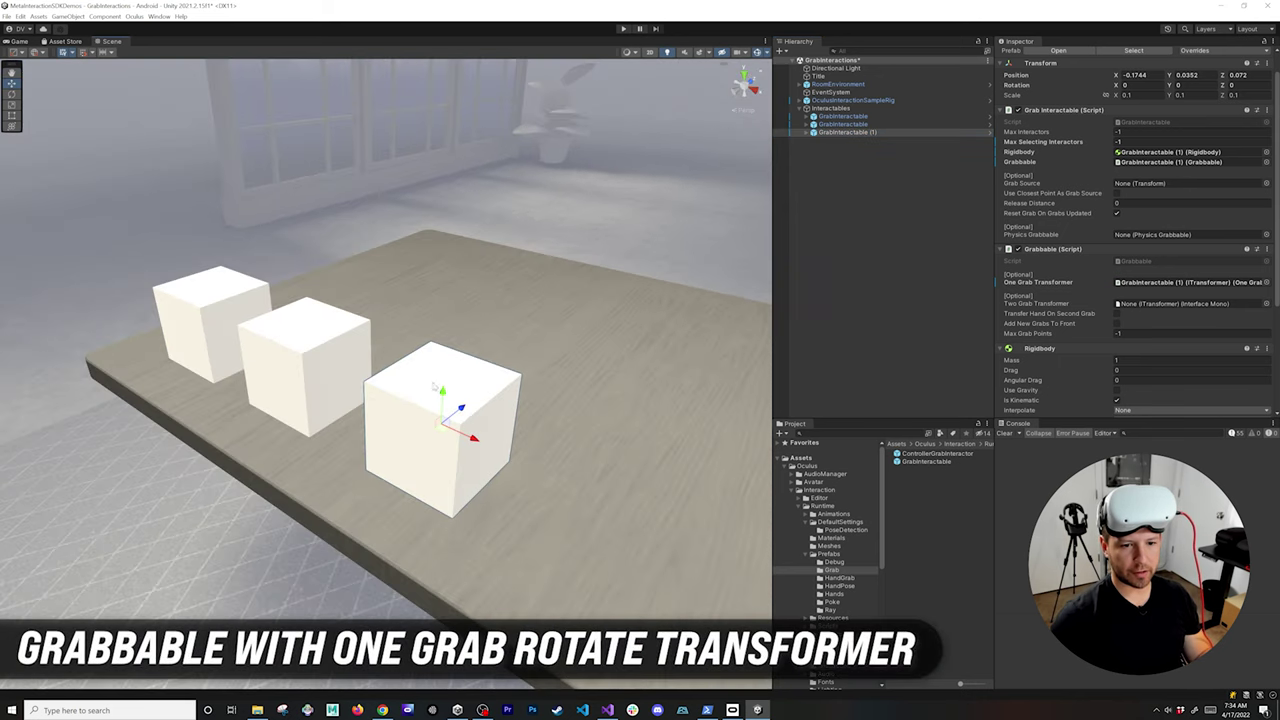
- Duplicate the third cube twice, placing the copies above it to form a vertical stack of three cubes
key(ctrl+d)
drag(441, 392, 426, 76)
key(ctrl+d)
scroll(426, 76, down, 5)
alt+drag(500, 300, 570, 308)
- Rename the three stacked cube copies GrabInteractable
click(860, 133)
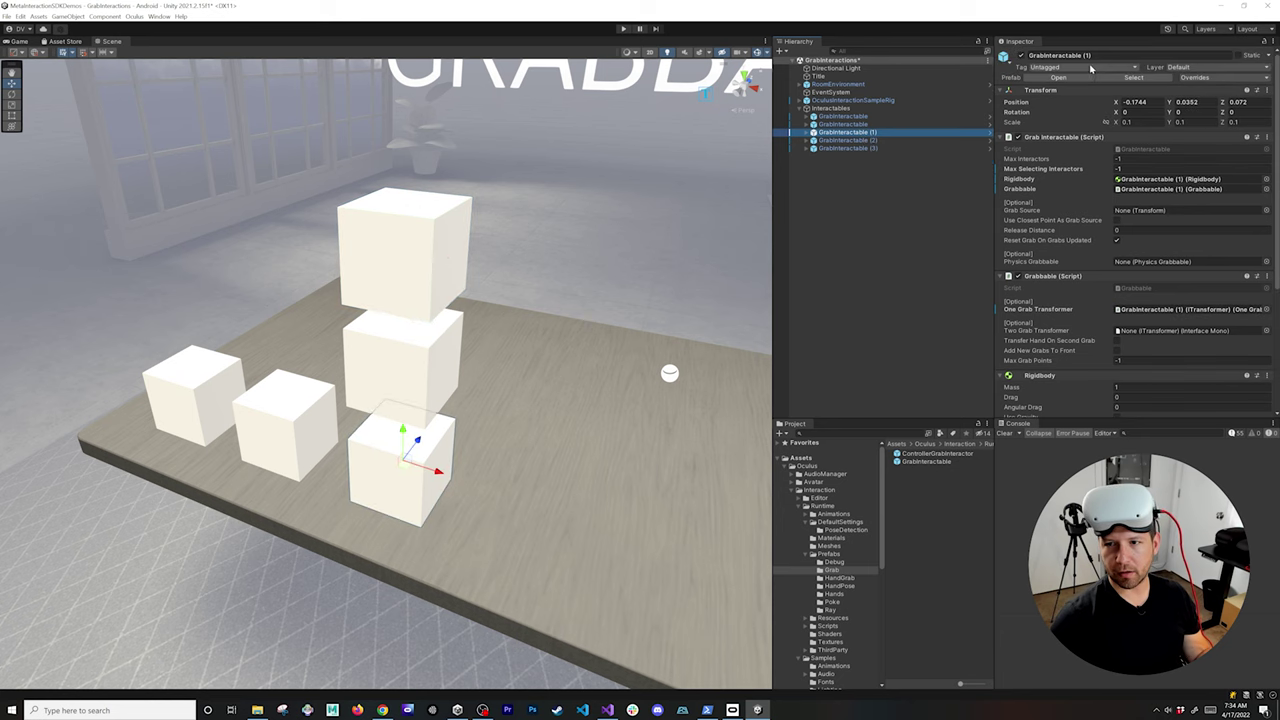
click(1045, 56)
click(1103, 55)
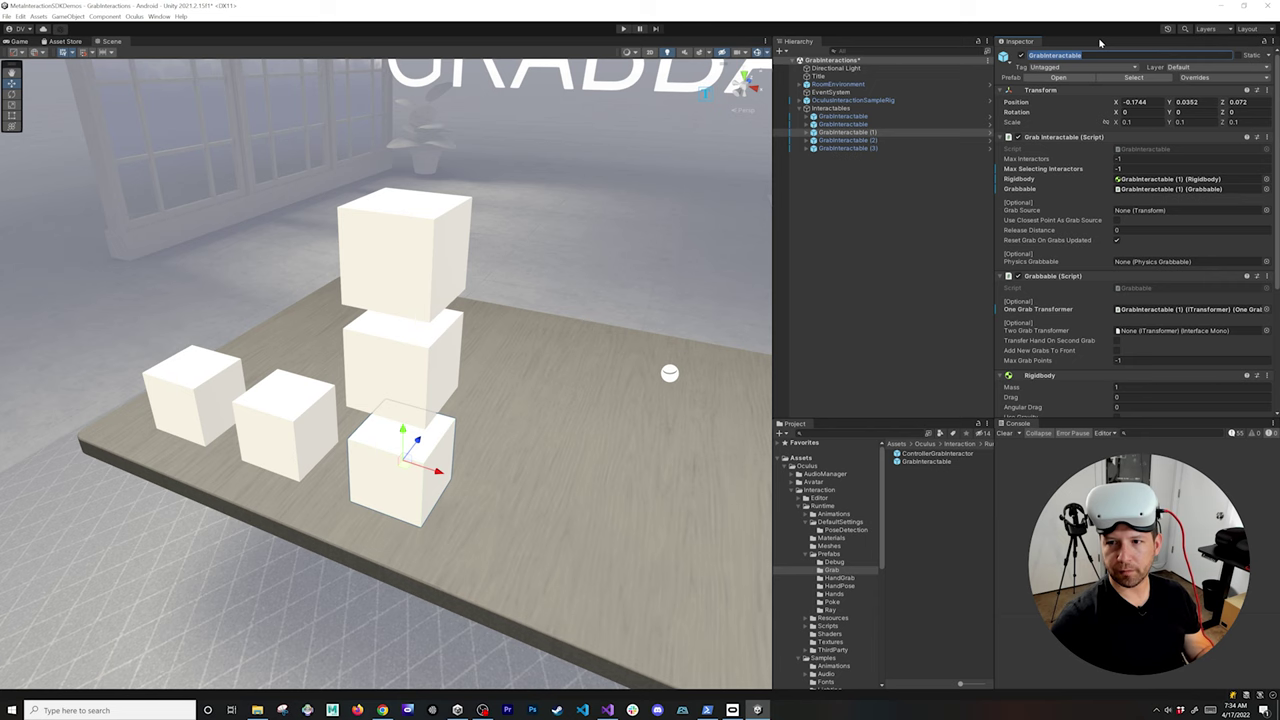
click(869, 142)
click(869, 148)
shift+click(843, 116)
click(1055, 55)
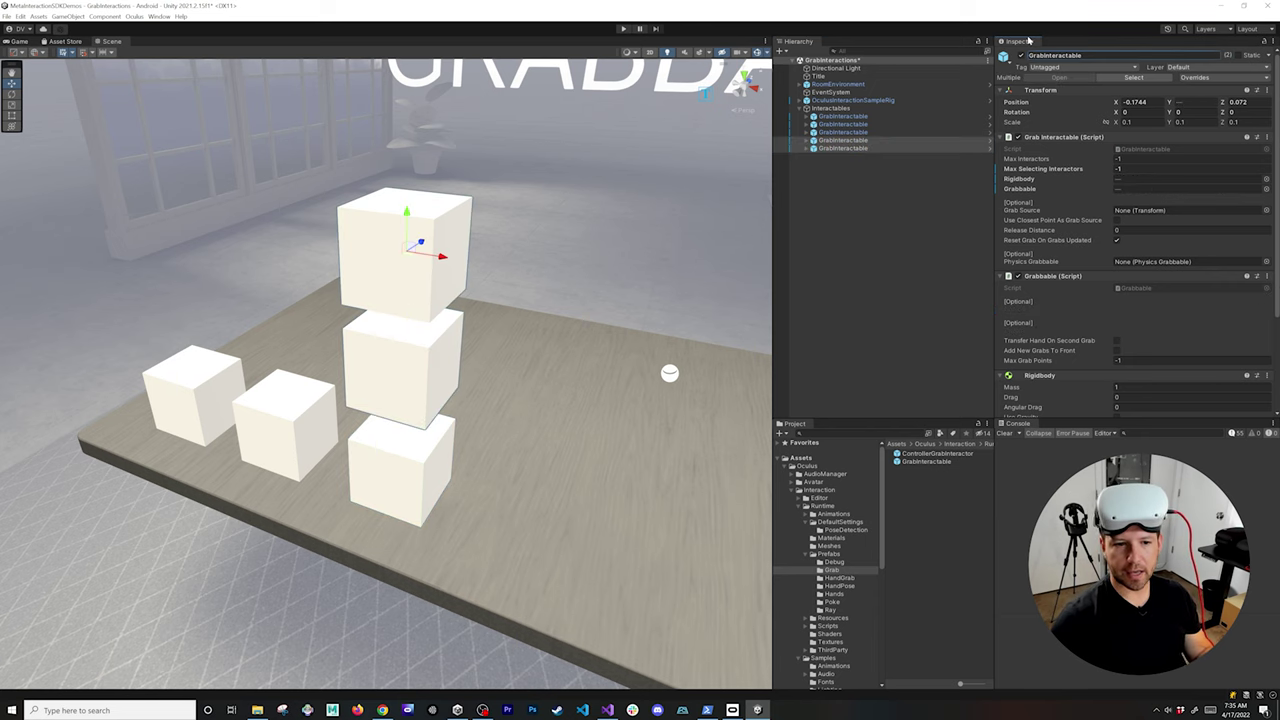
- Replace the One Grab Free Transformer on the stack's bottom cube with a One Grab Rotate Transformer component
click(740, 88)
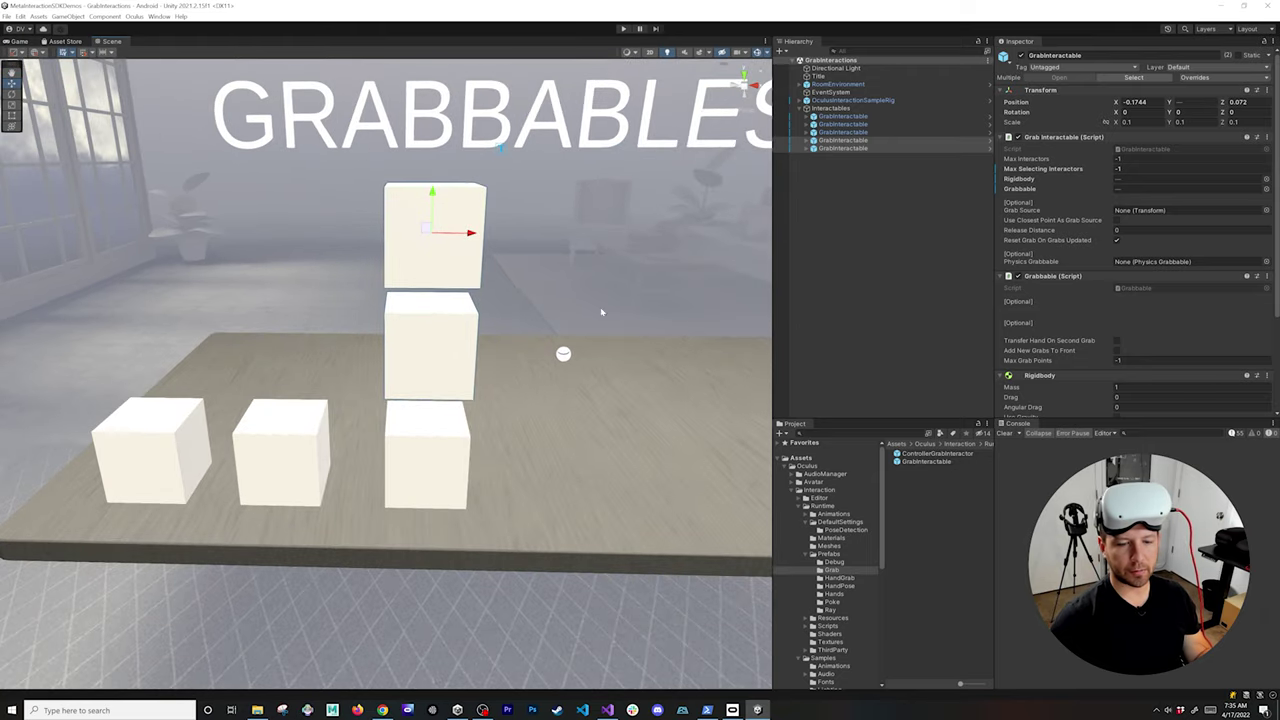
middle_drag(499, 326, 406, 326)
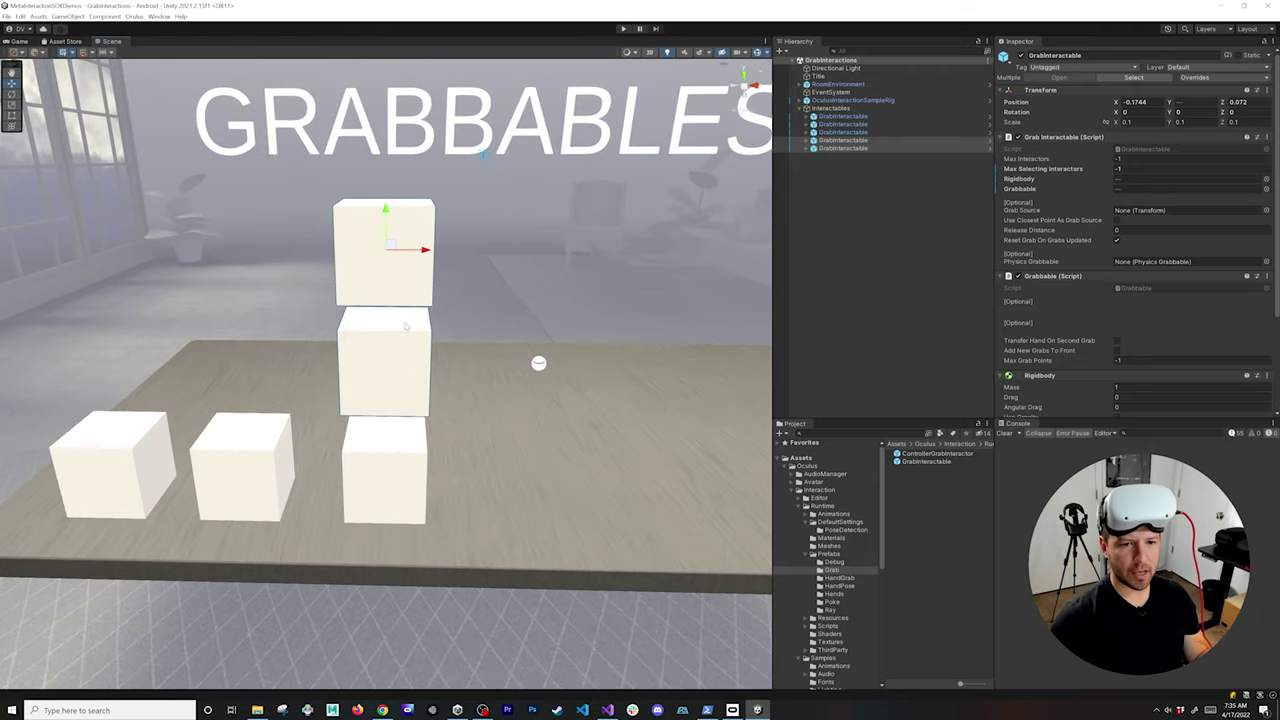
click(854, 133)
scroll(1041, 251, down, 5)
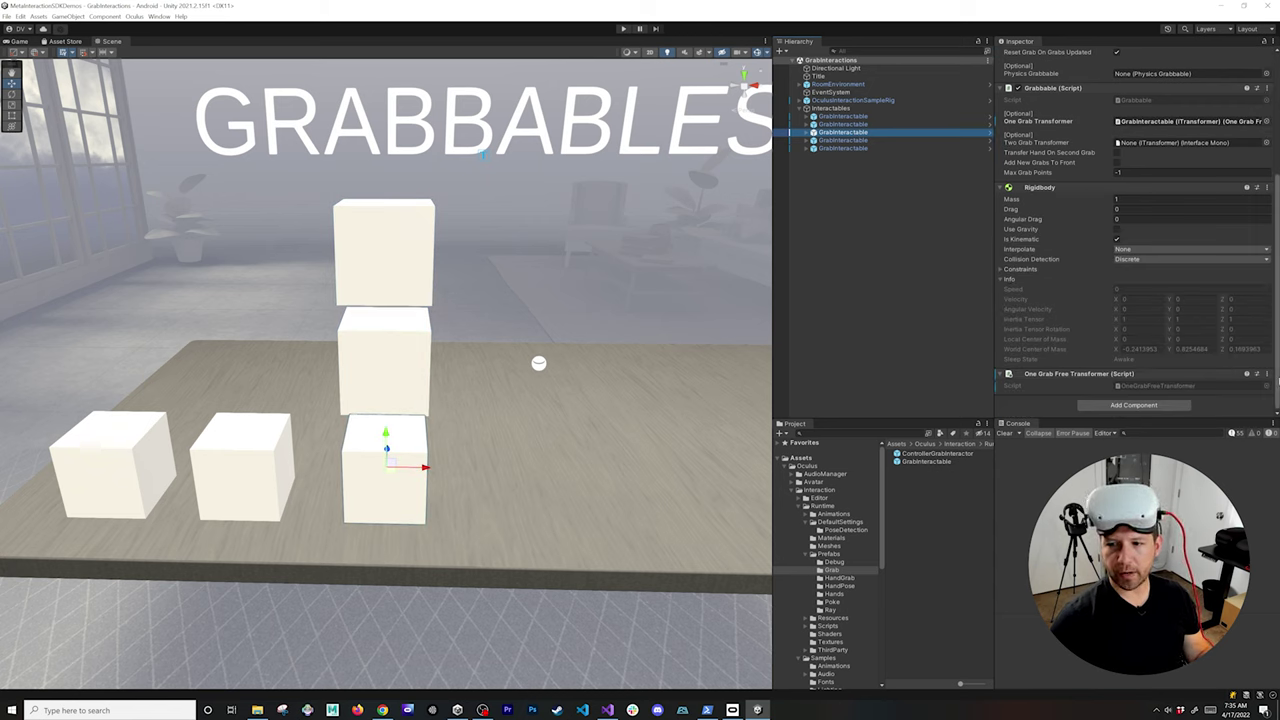
click(1267, 373)
click(1205, 394)
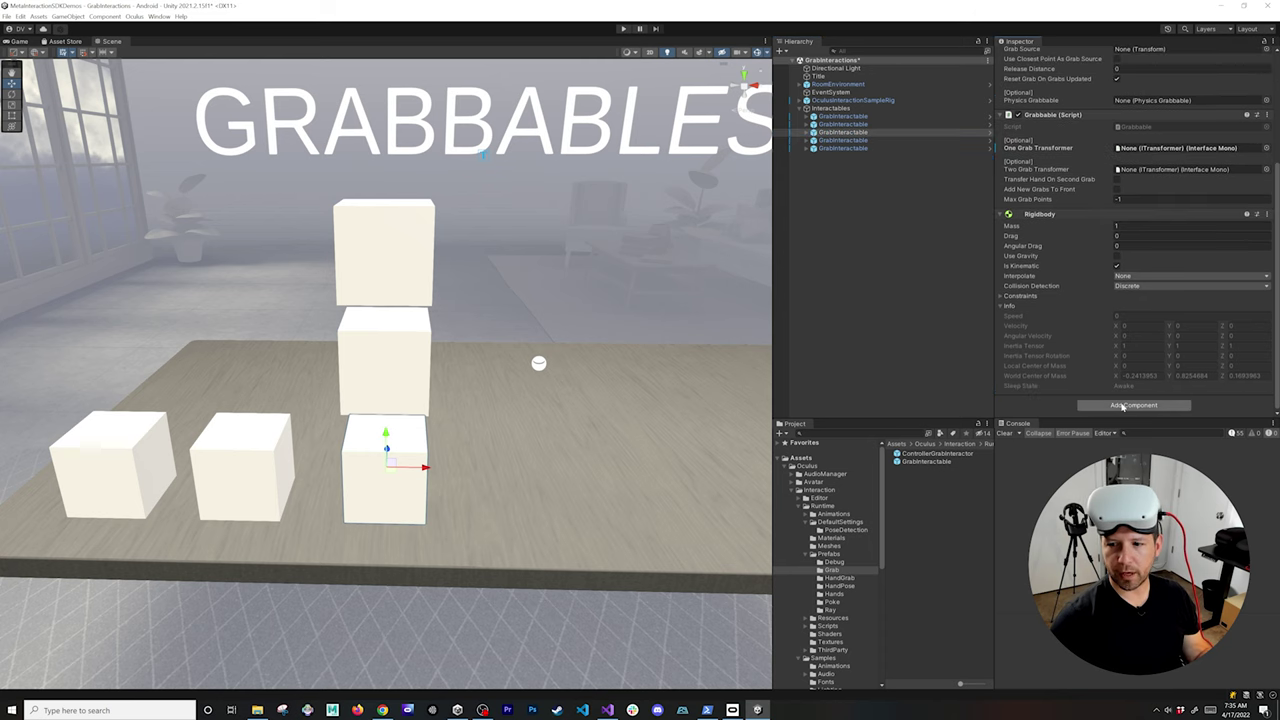
click(1122, 406)
text(grab rota)
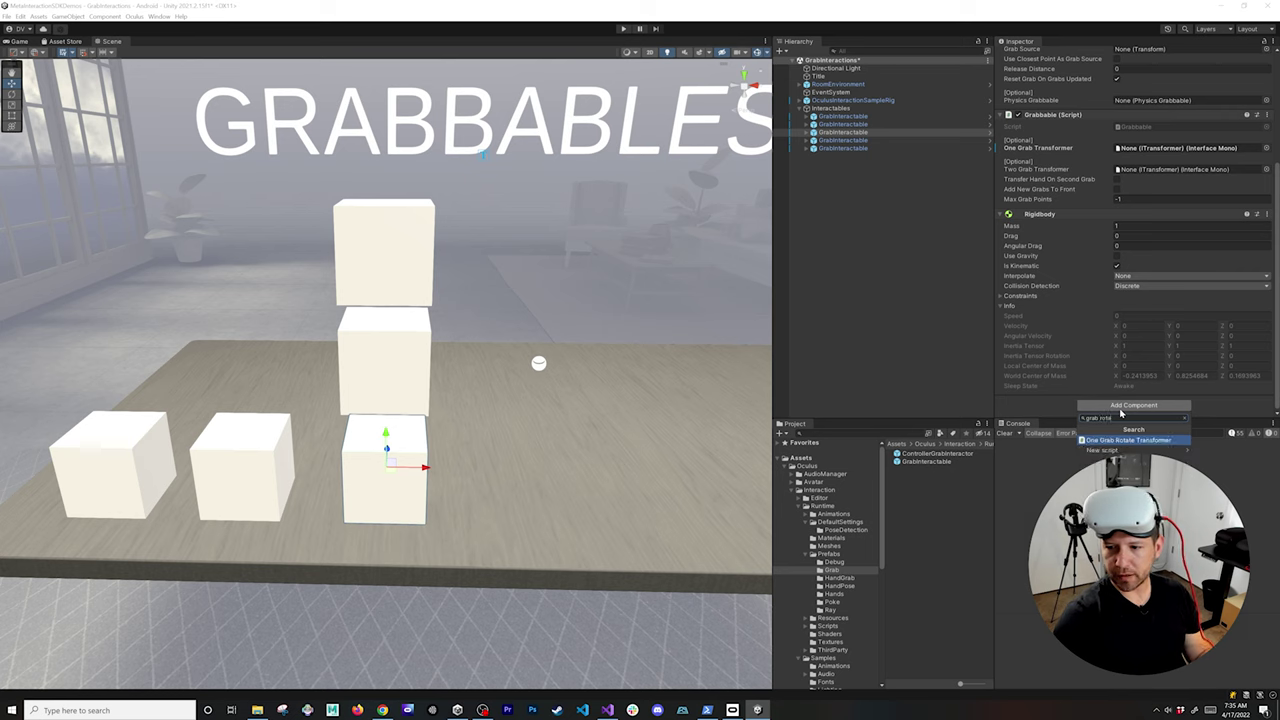
key(Return)
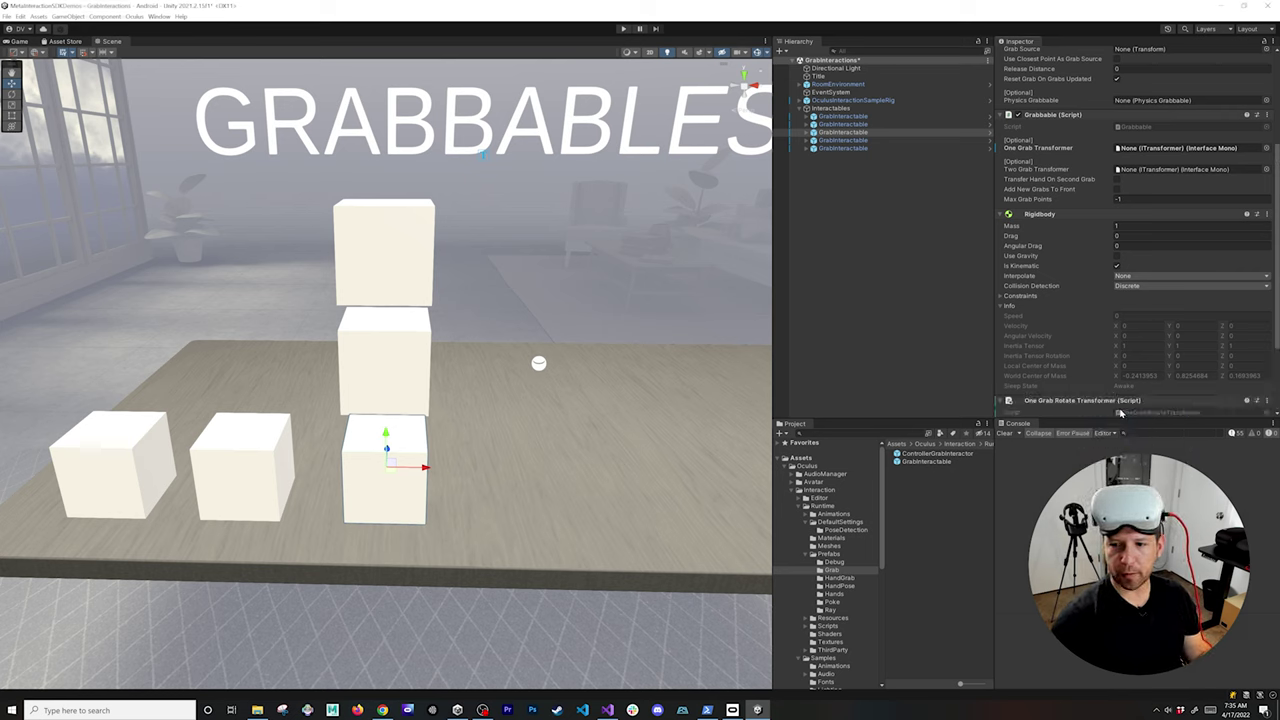
scroll(1065, 395, down, 3)
scroll(1031, 371, down, 1)
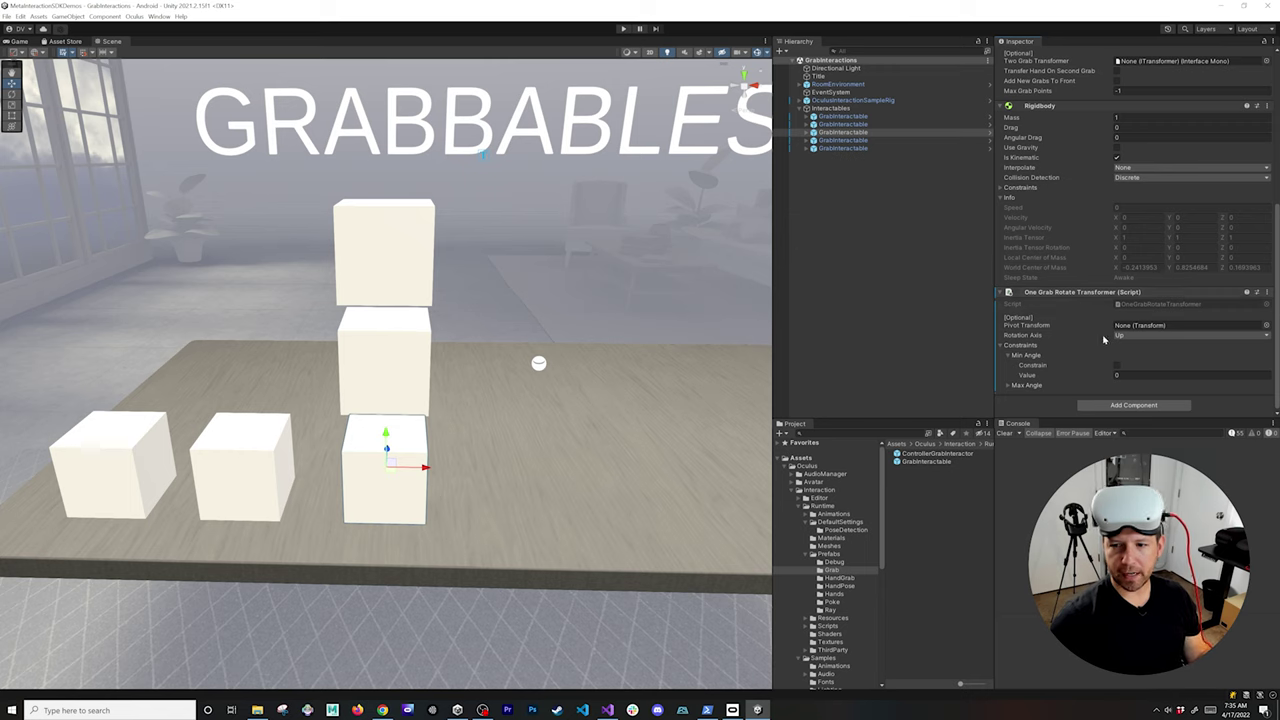
- Replace the middle cube's One Grab Free Transformer with a copy of the bottom cube's One Grab Rotate Transformer, setting its Rotation Axis to Right
right_click(1066, 296)
click(860, 140)
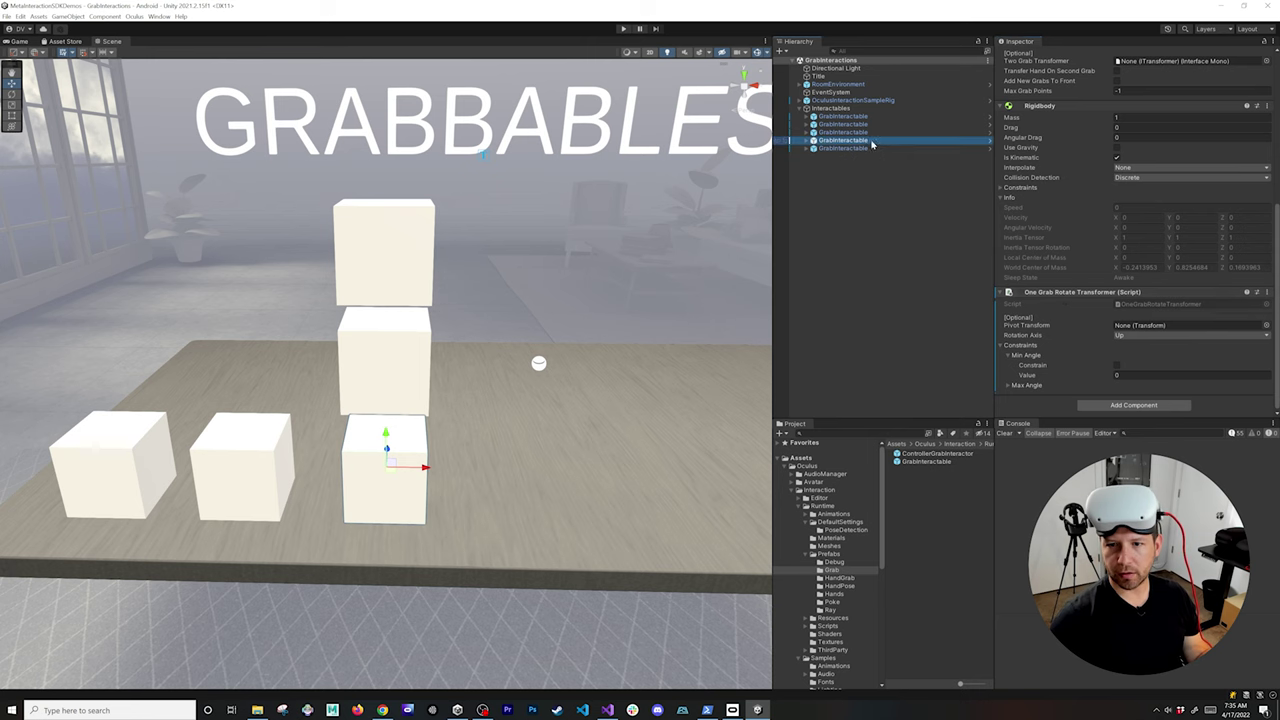
click(1266, 373)
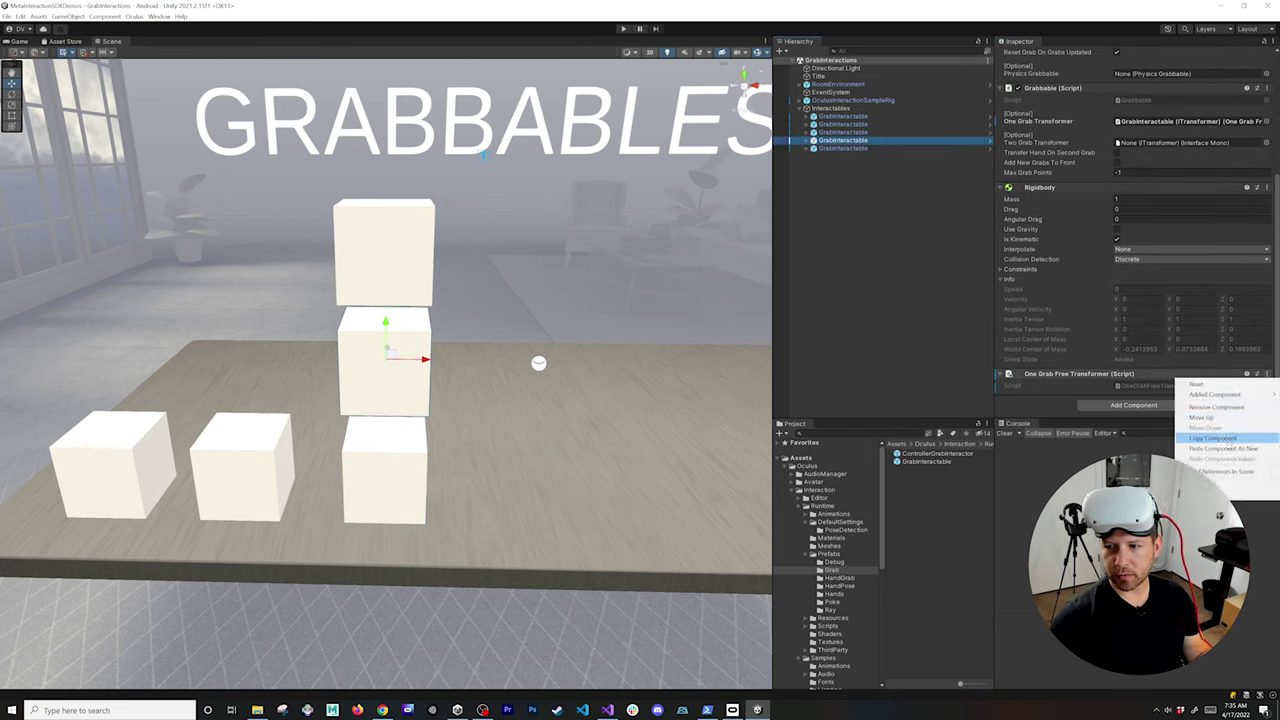
click(1216, 407)
right_click(1045, 216)
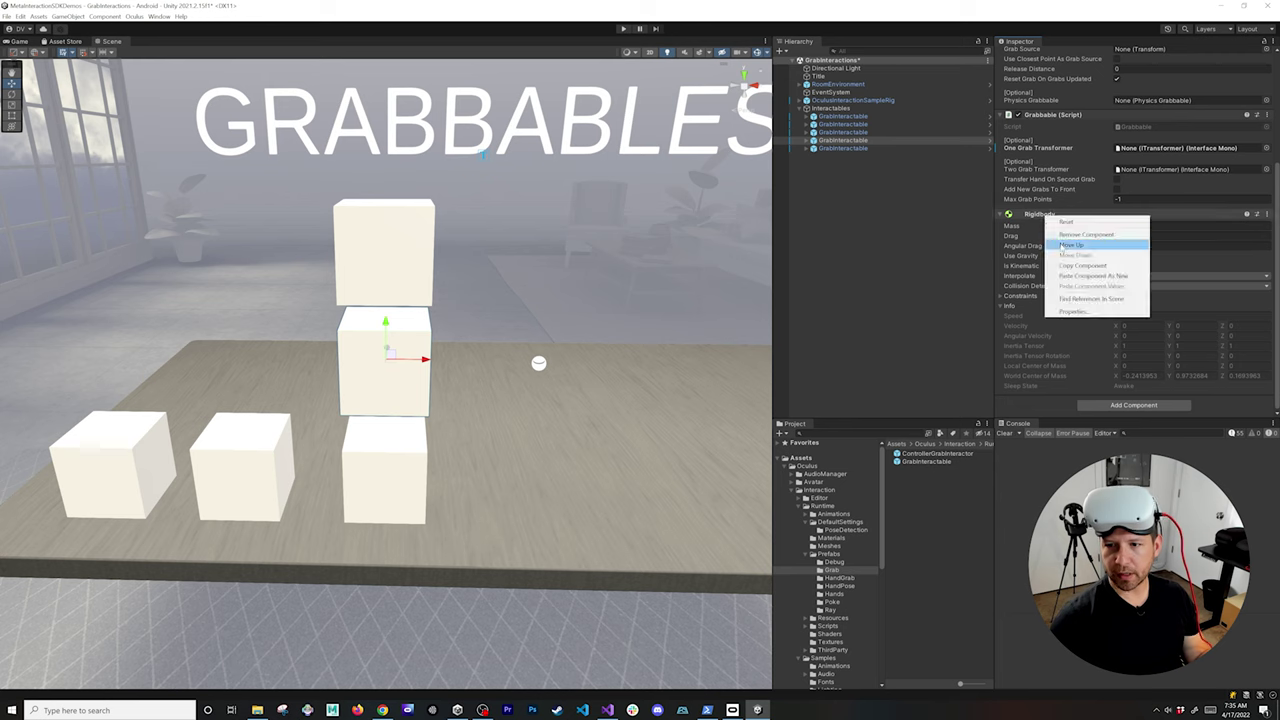
click(1092, 276)
scroll(1123, 384, down, 3)
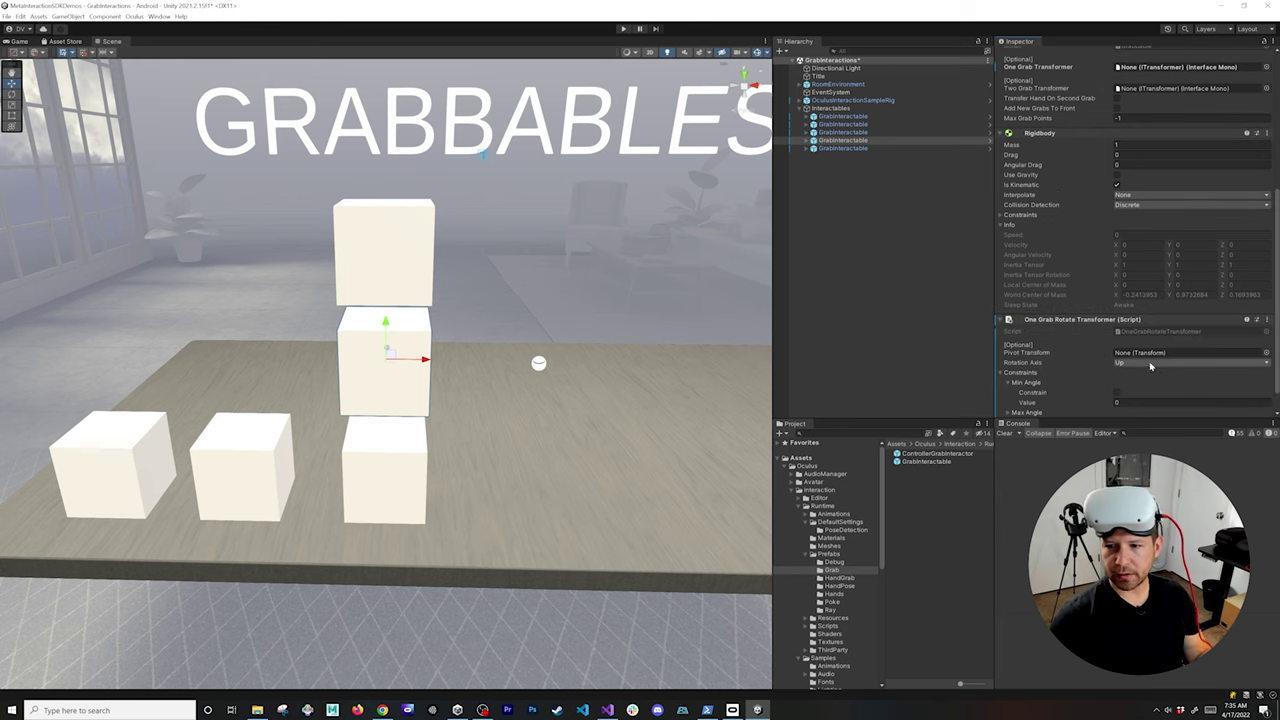
click(1150, 363)
key(Up)
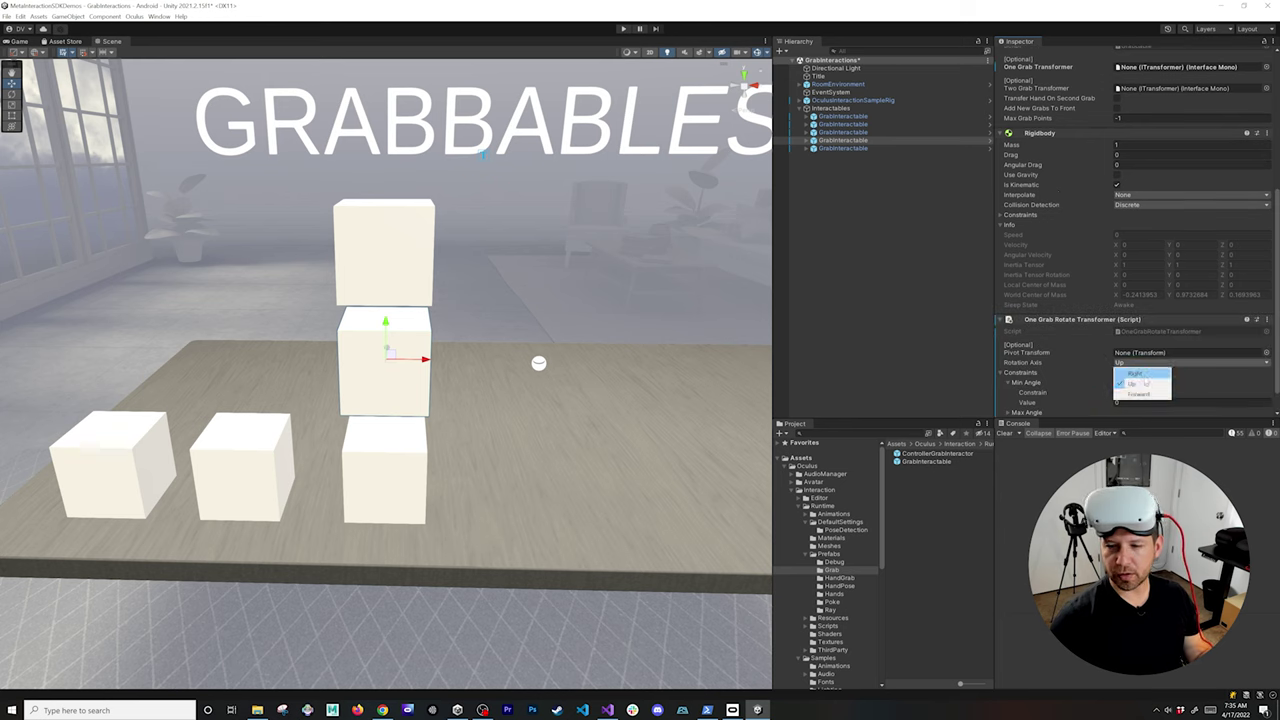
click(1135, 374)
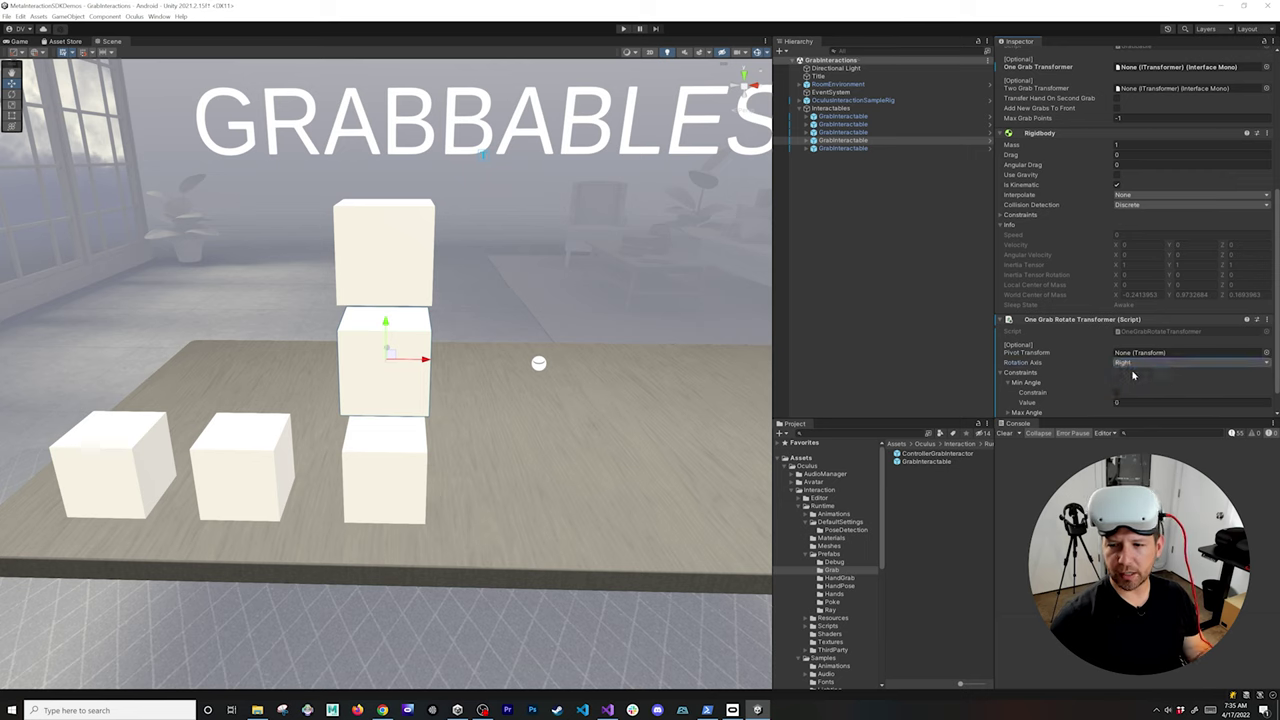
- Replace the top cube's One Grab Free Transformer with the copied One Grab Rotate Transformer and set its Rotation Axis to Forward
click(845, 148)
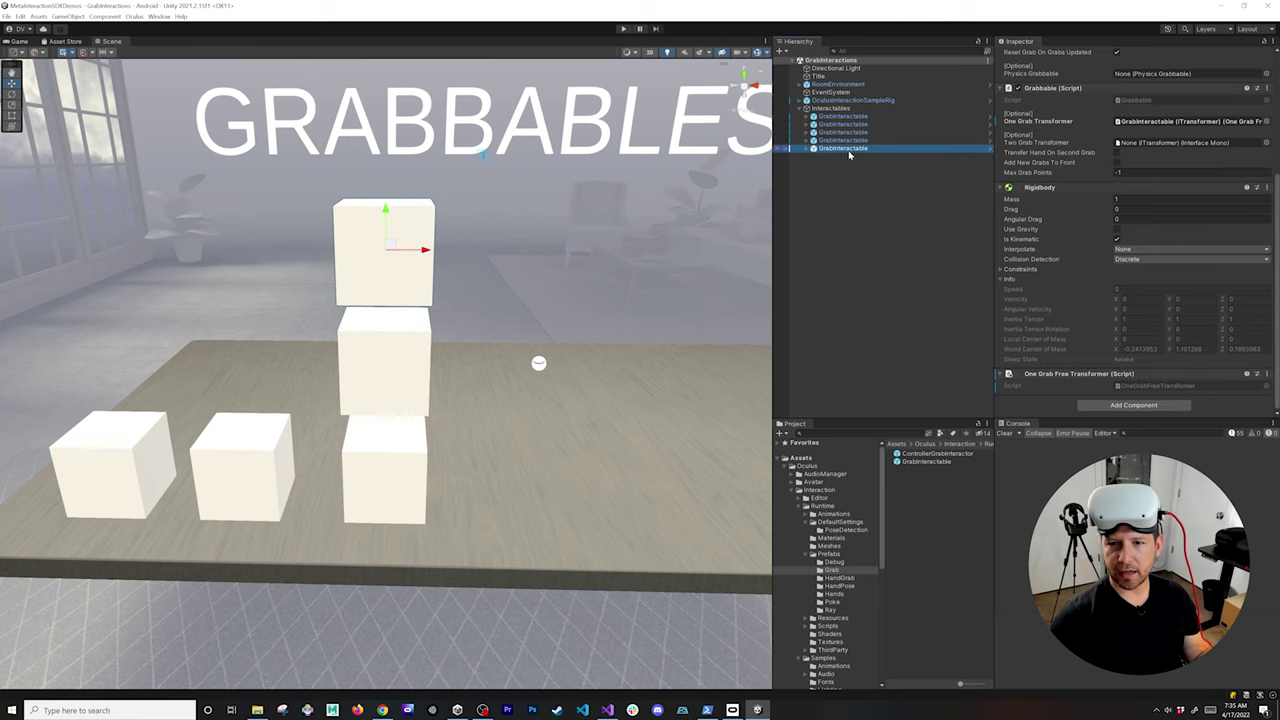
click(1267, 374)
click(1205, 404)
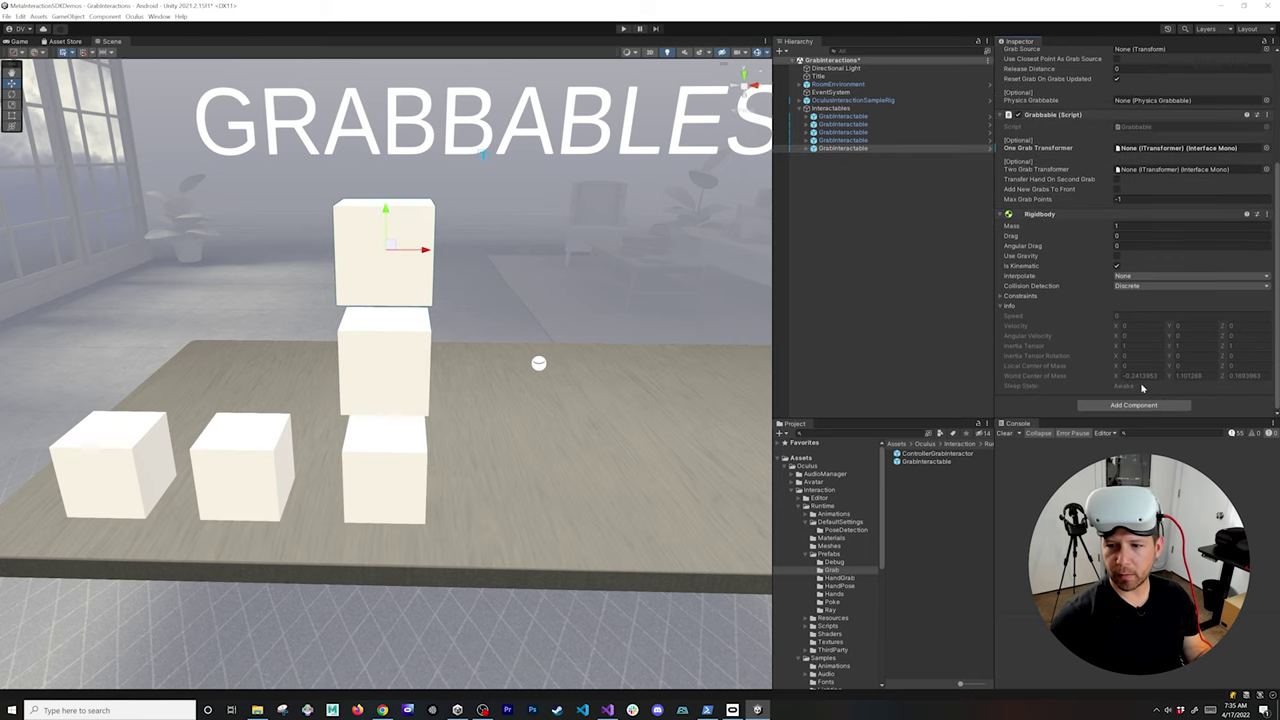
right_click(1058, 214)
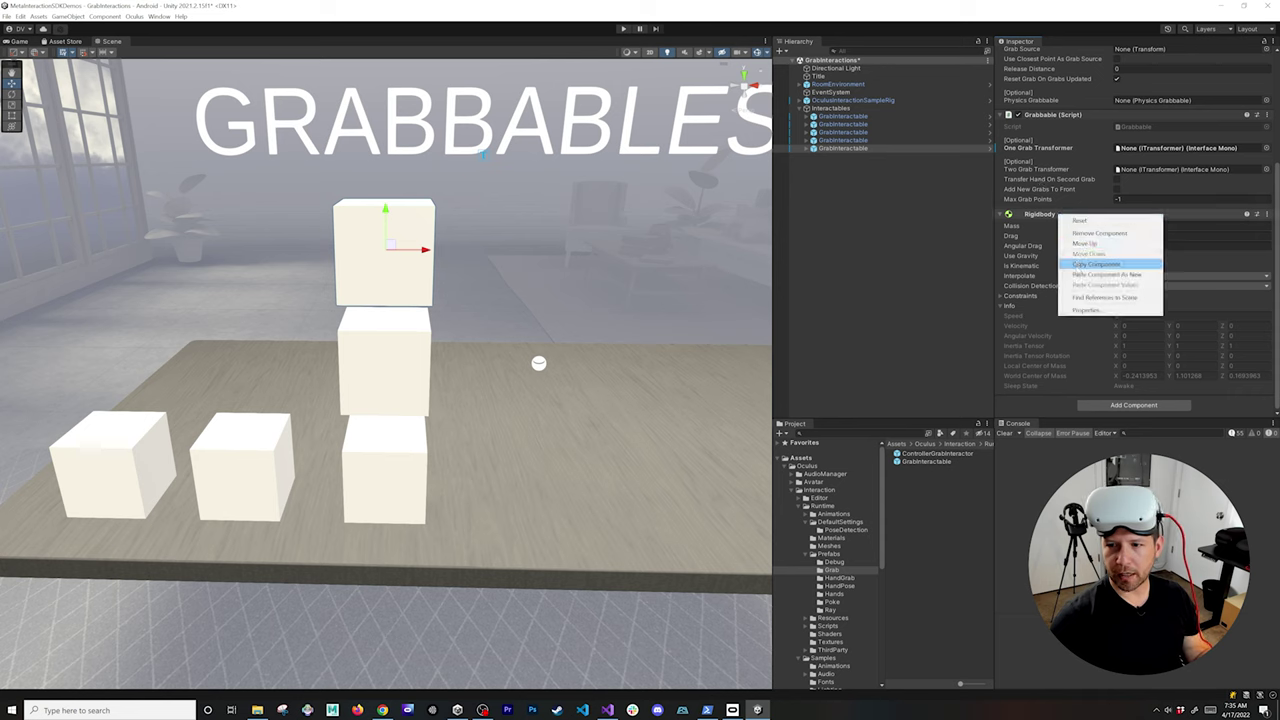
click(1077, 274)
scroll(1100, 300, down, 3)
click(1135, 335)
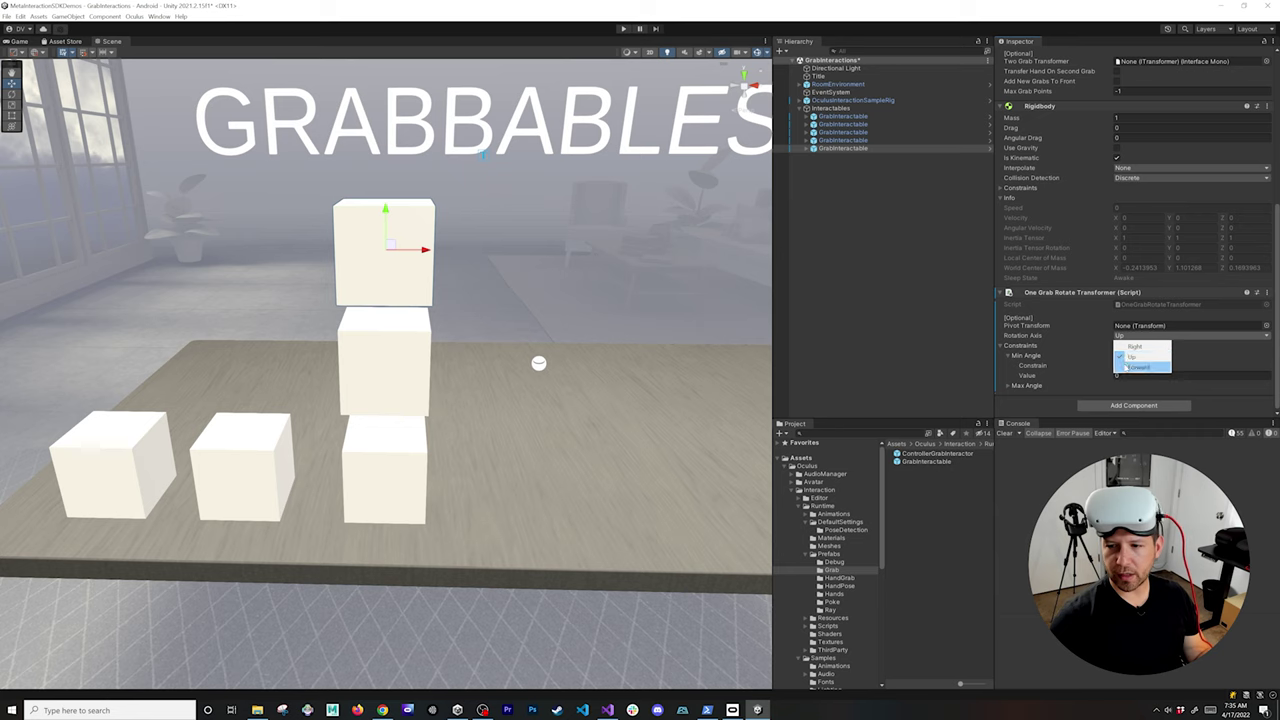
click(1135, 367)
- Assign each stacked cube's own One Grab Rotate Transformer to the One Grab Transformer reference of its Grabbable component
click(838, 141)
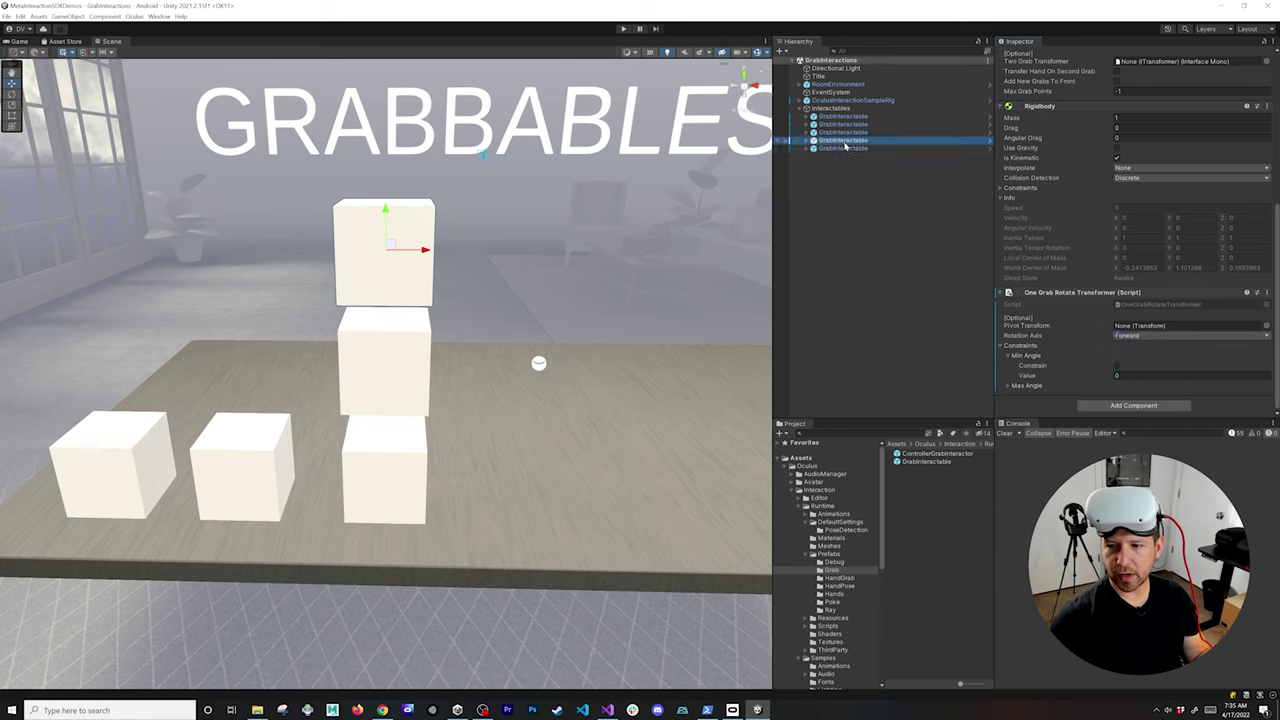
click(845, 133)
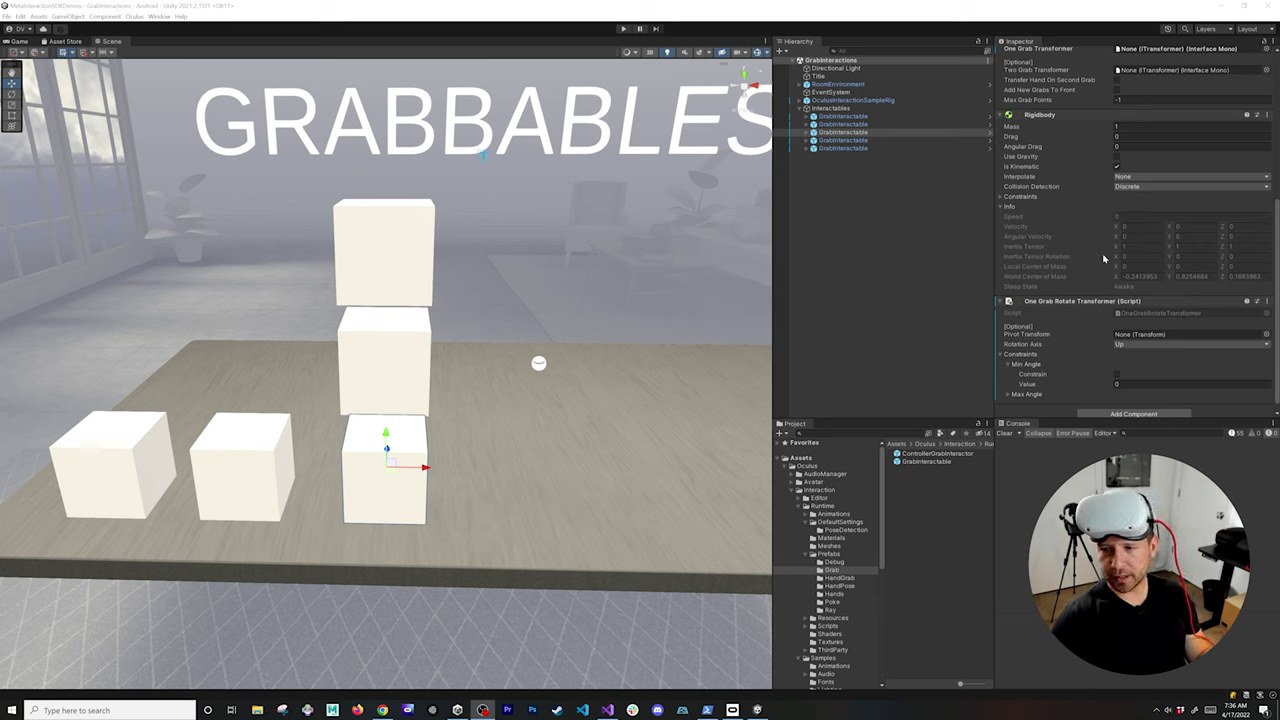
scroll(1104, 255, up, 3)
click(1090, 198)
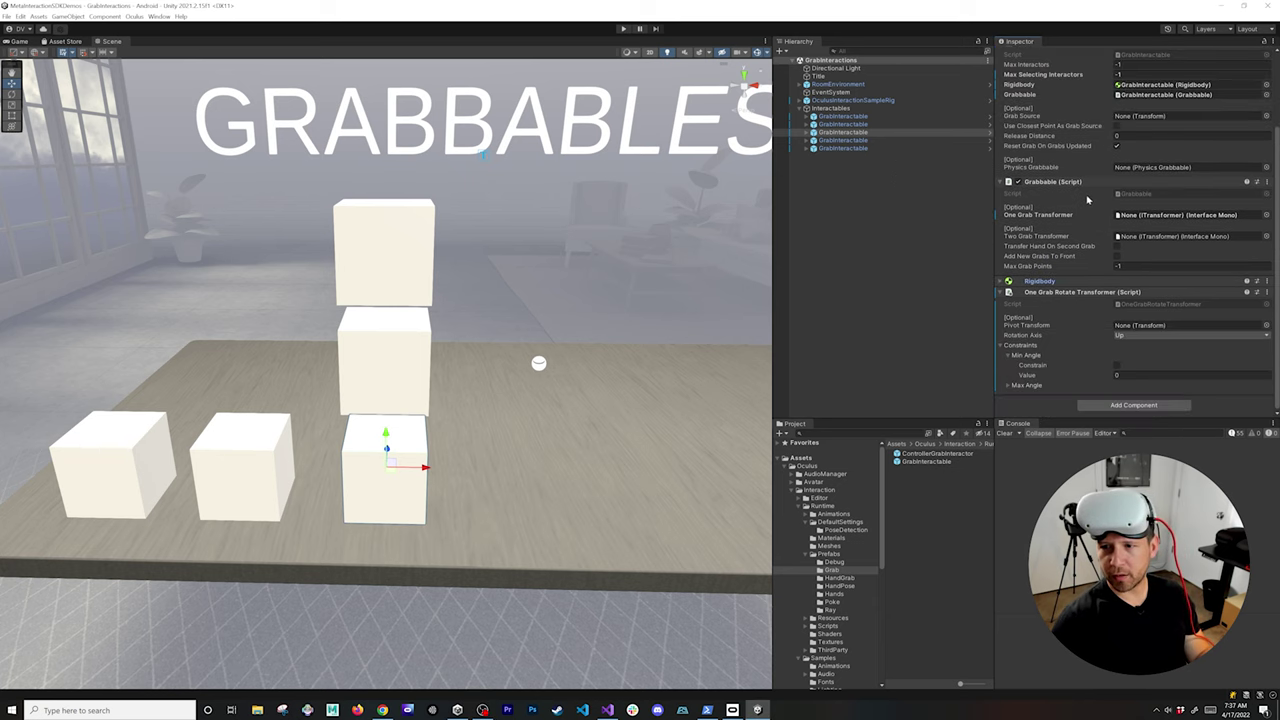
drag(1075, 294, 1130, 215)
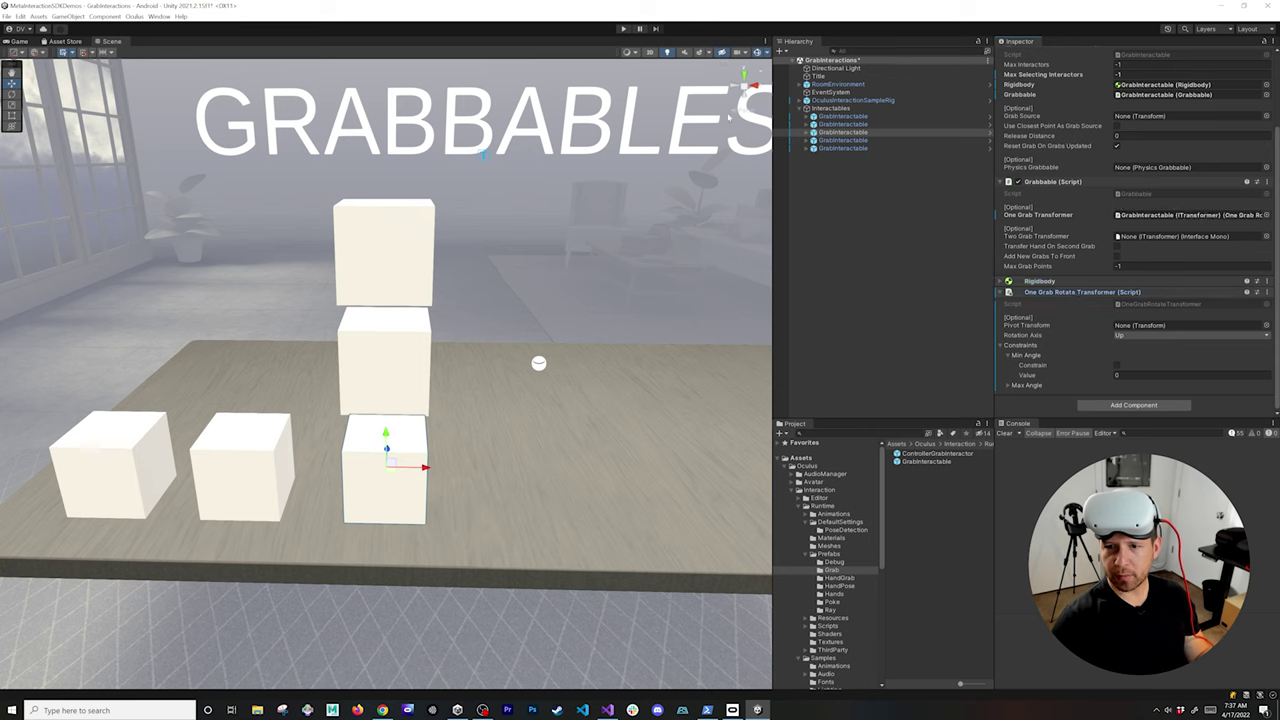
click(805, 140)
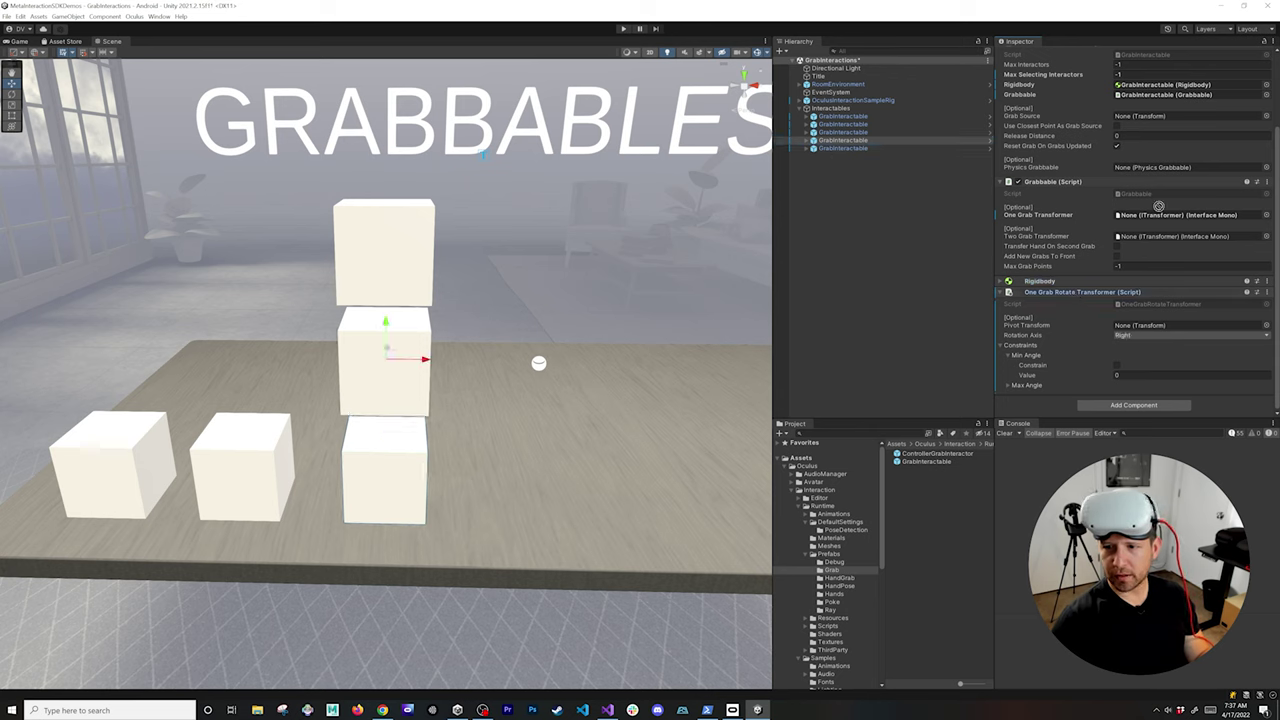
click(866, 148)
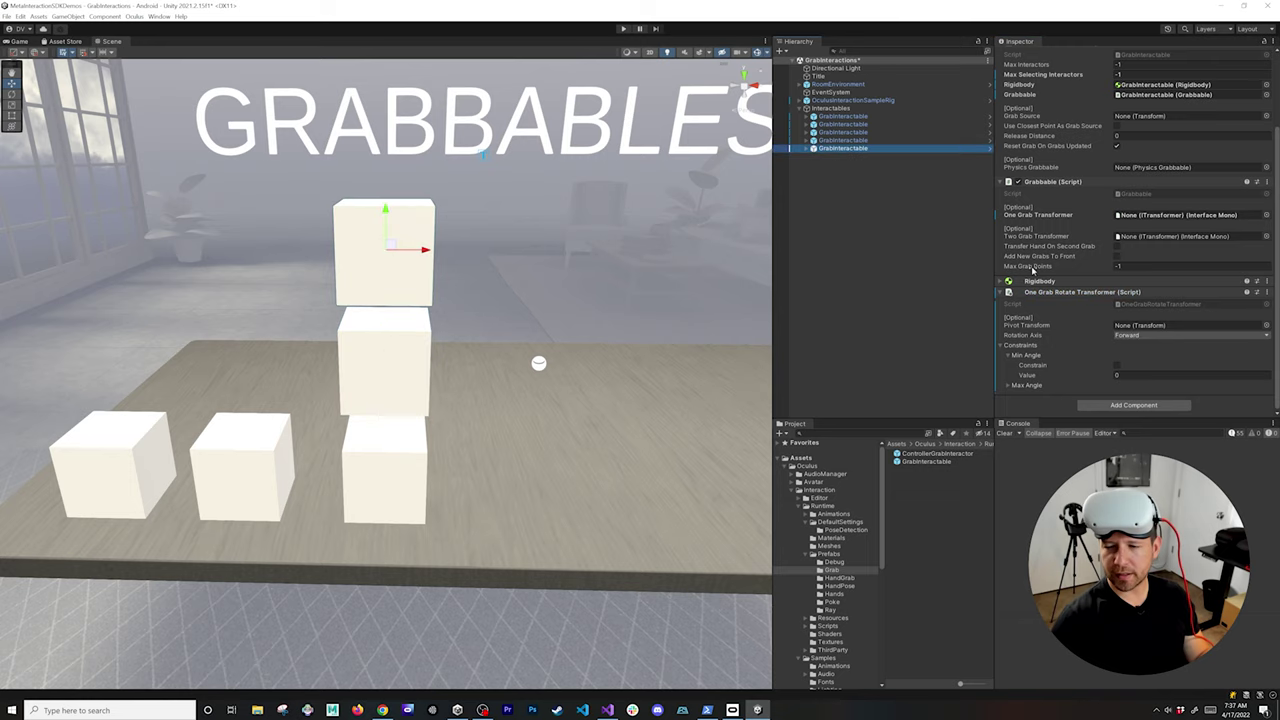
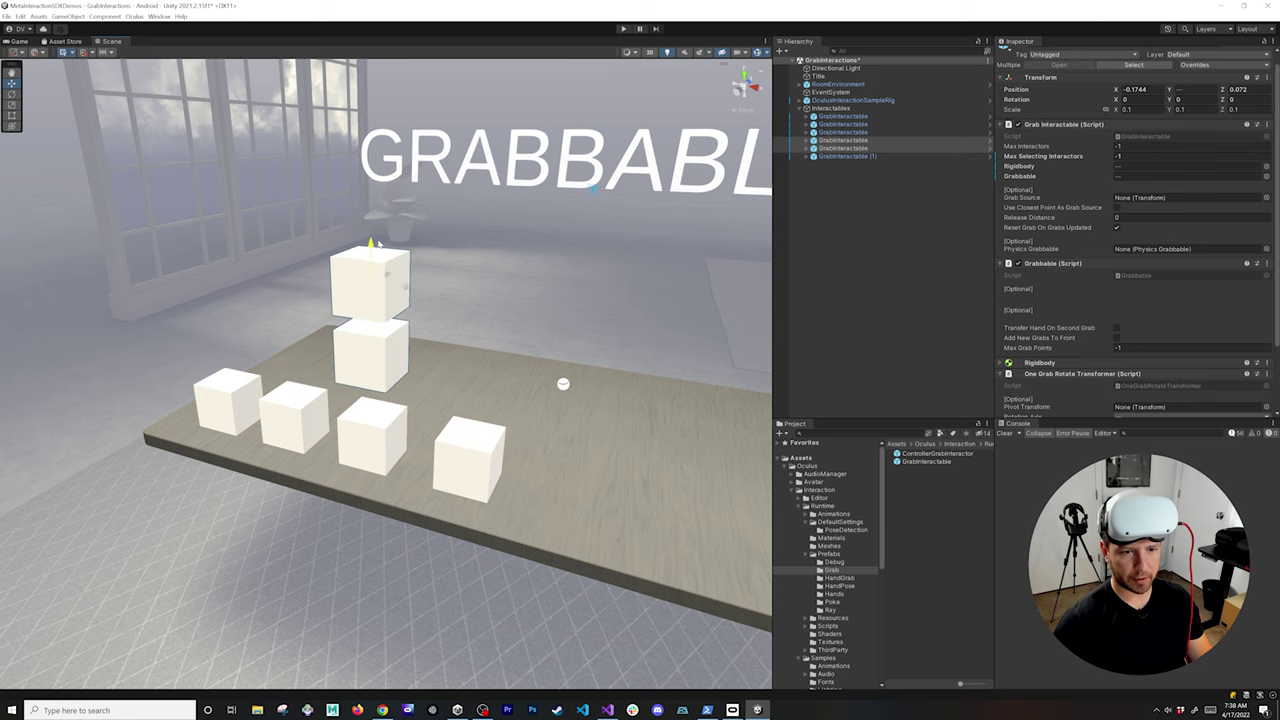
- Raise the top stacked cube and place a duplicate of the separate table cube beside it at about X 0.19
click(376, 256)
drag(376, 255, 376, 237)
click(471, 440)
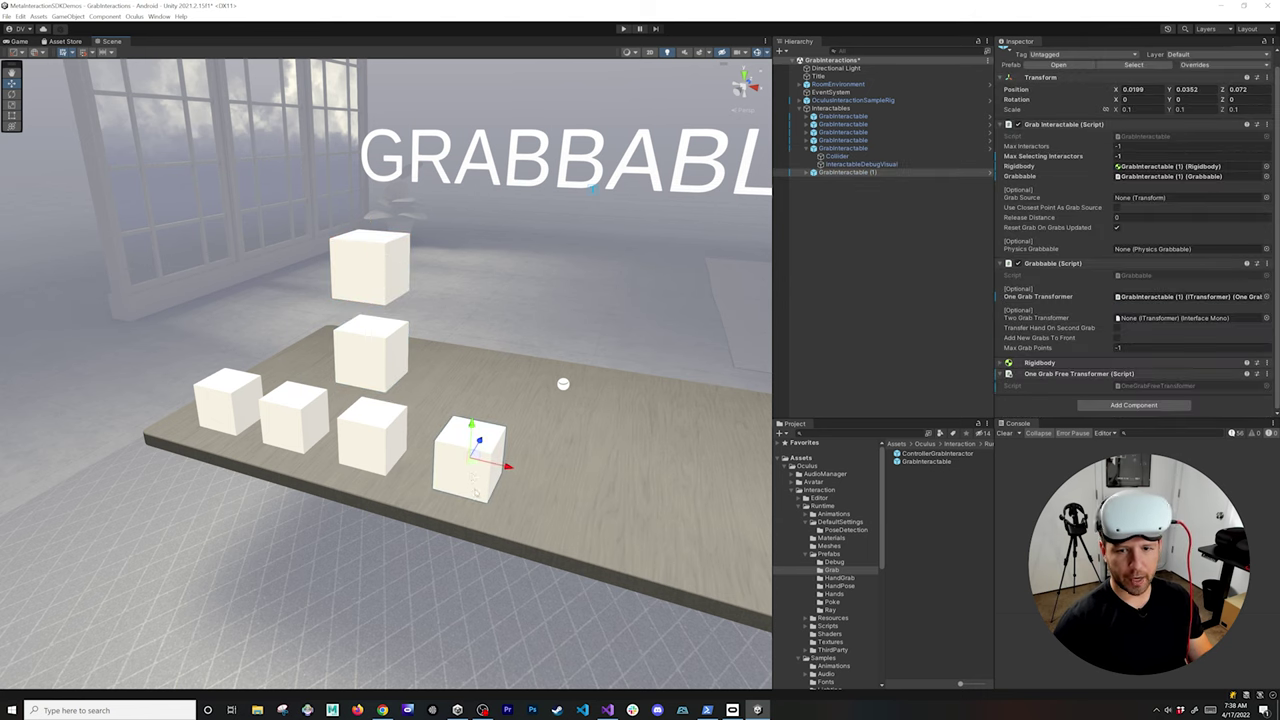
scroll(478, 450, down, 3)
drag(482, 457, 572, 457)
click(453, 458)
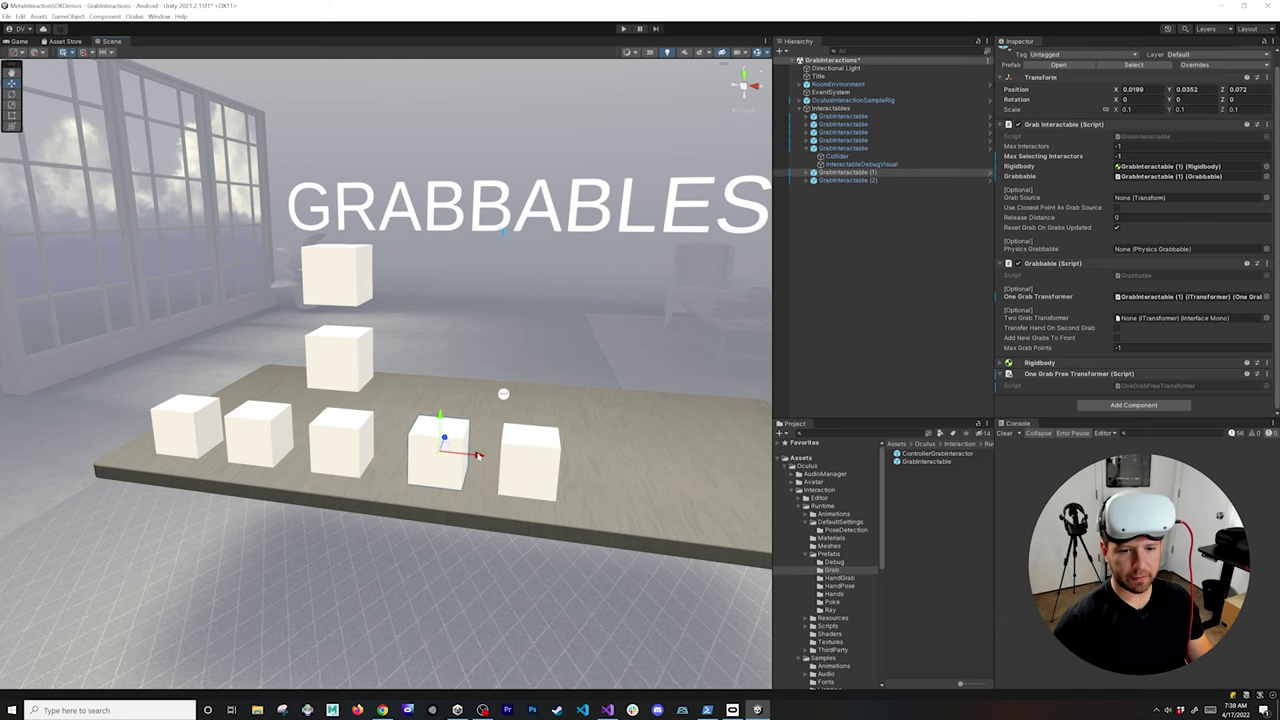
click(540, 462)
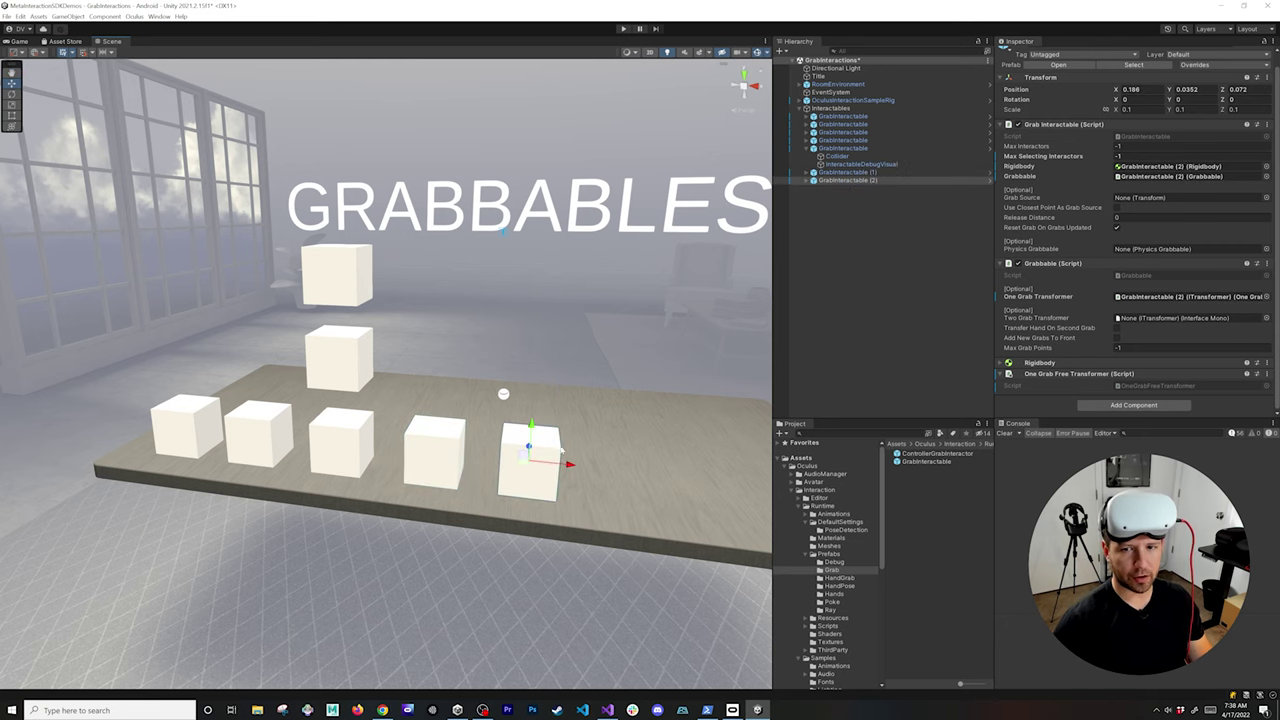
scroll(540, 460, up, 2)
- Replace GrabInteractable (1)'s One Grab Free Transformer with a One Grab Physics Joint Transformer and assign it as the Grabbable's One Grab Transformer
click(850, 173)
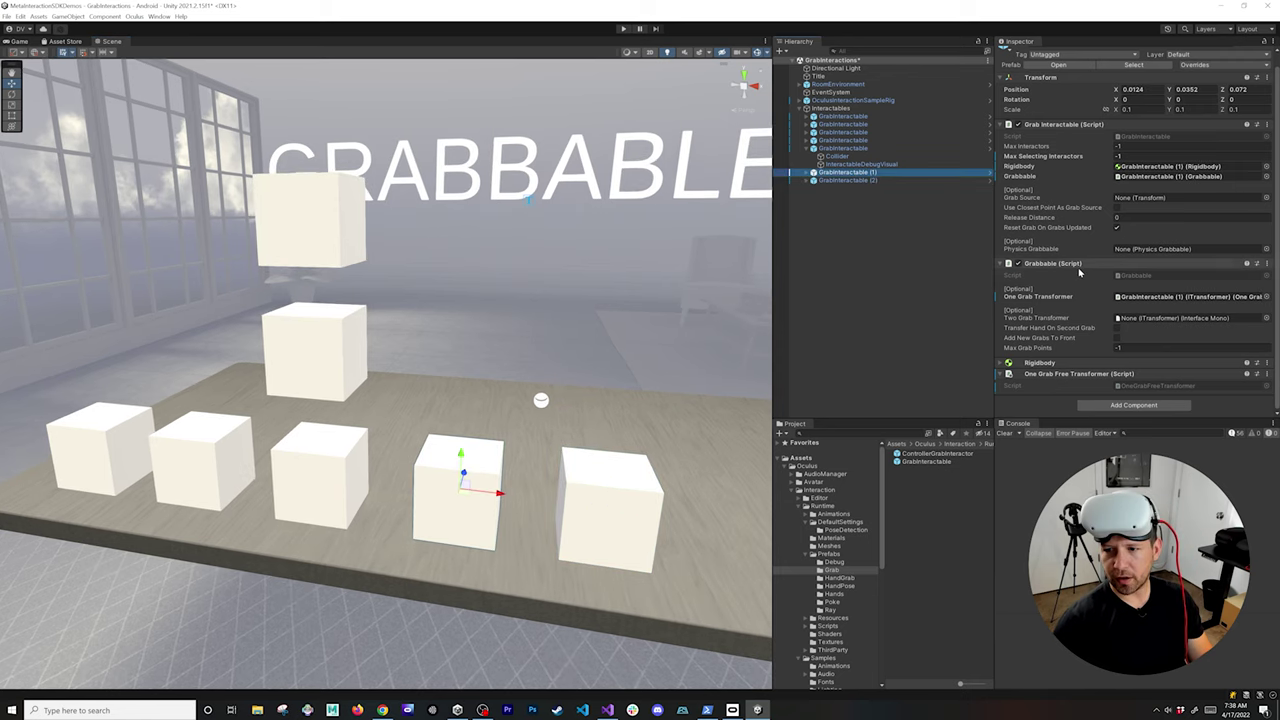
click(1266, 374)
click(1233, 408)
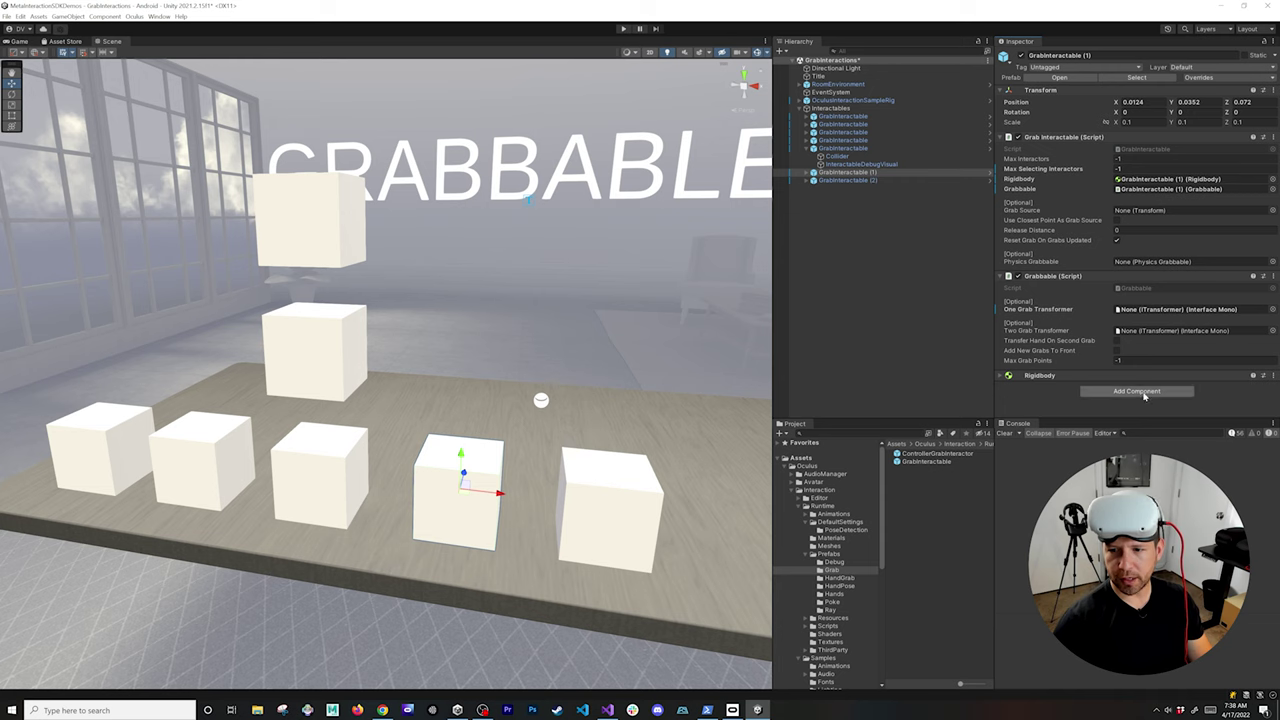
click(1143, 392)
text(one)
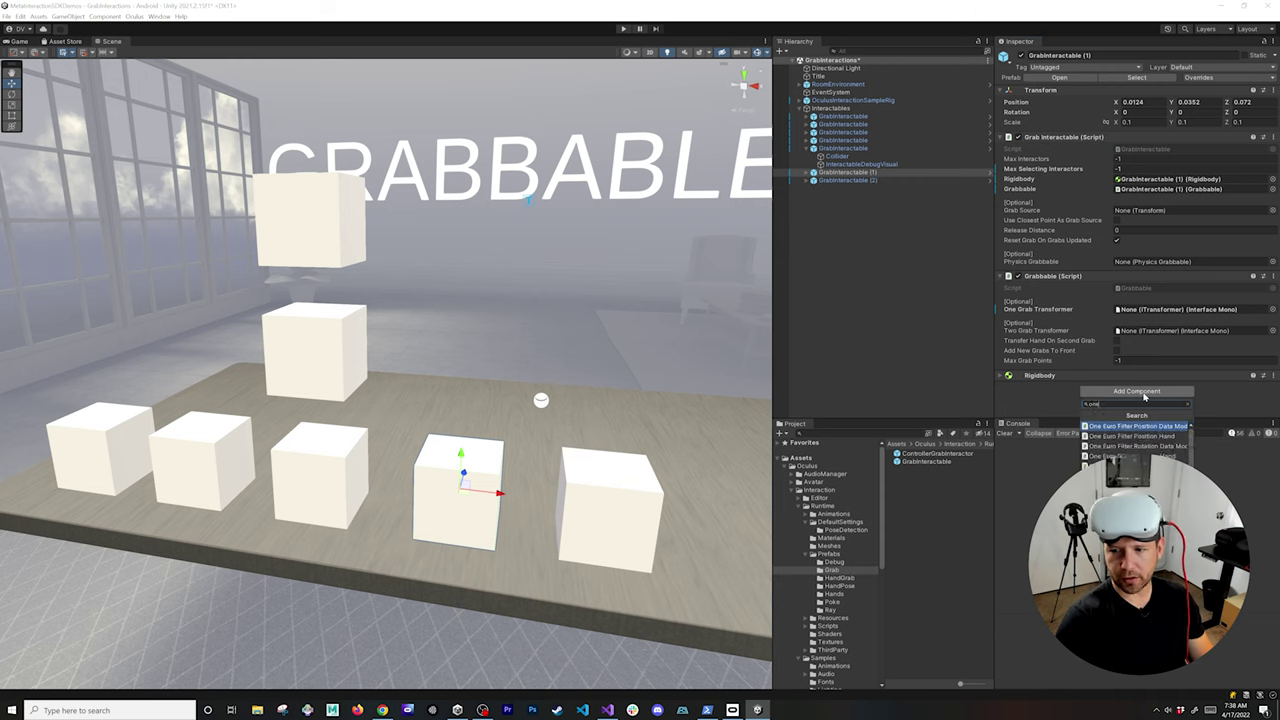
text( grab)
key(Down)
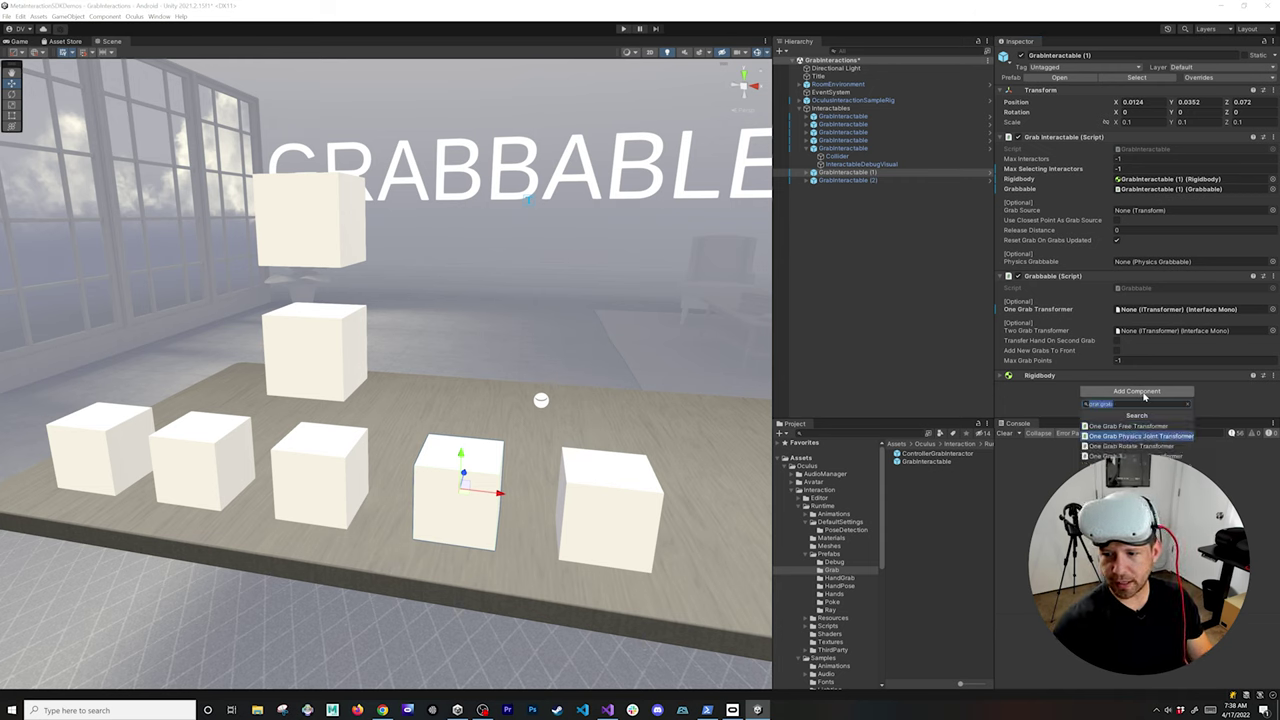
key(Return)
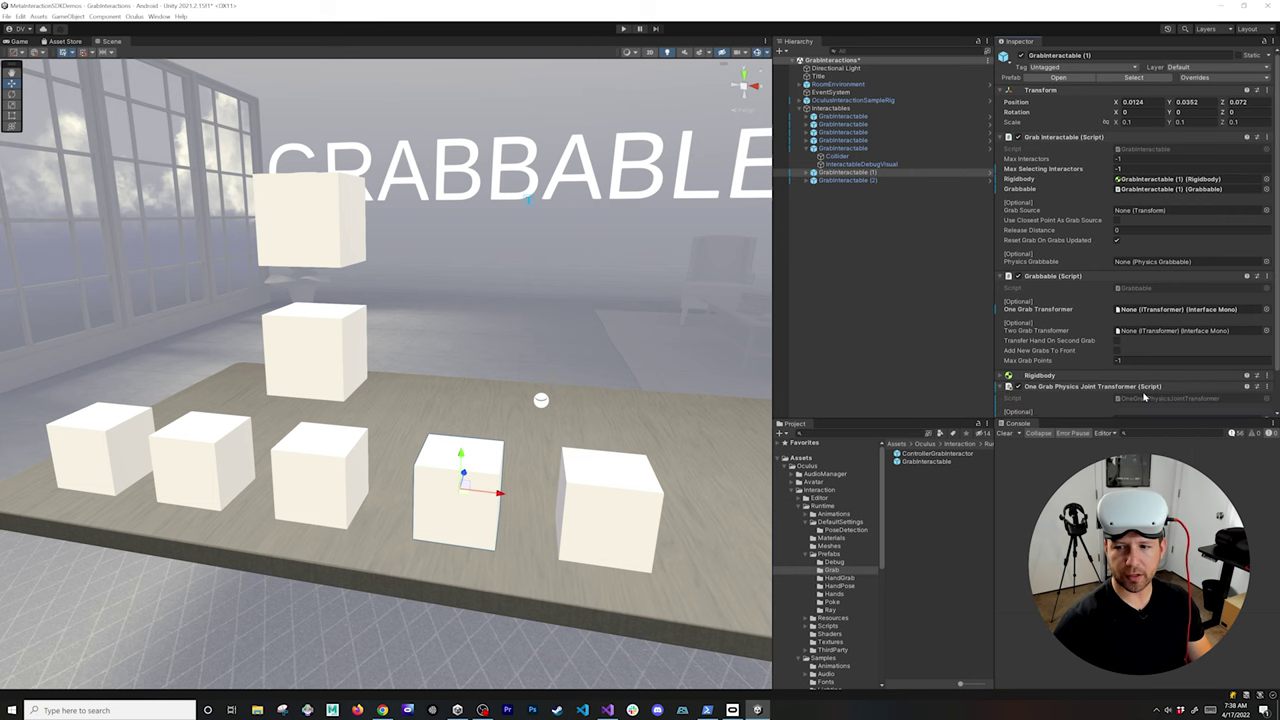
scroll(1131, 372, down, 2)
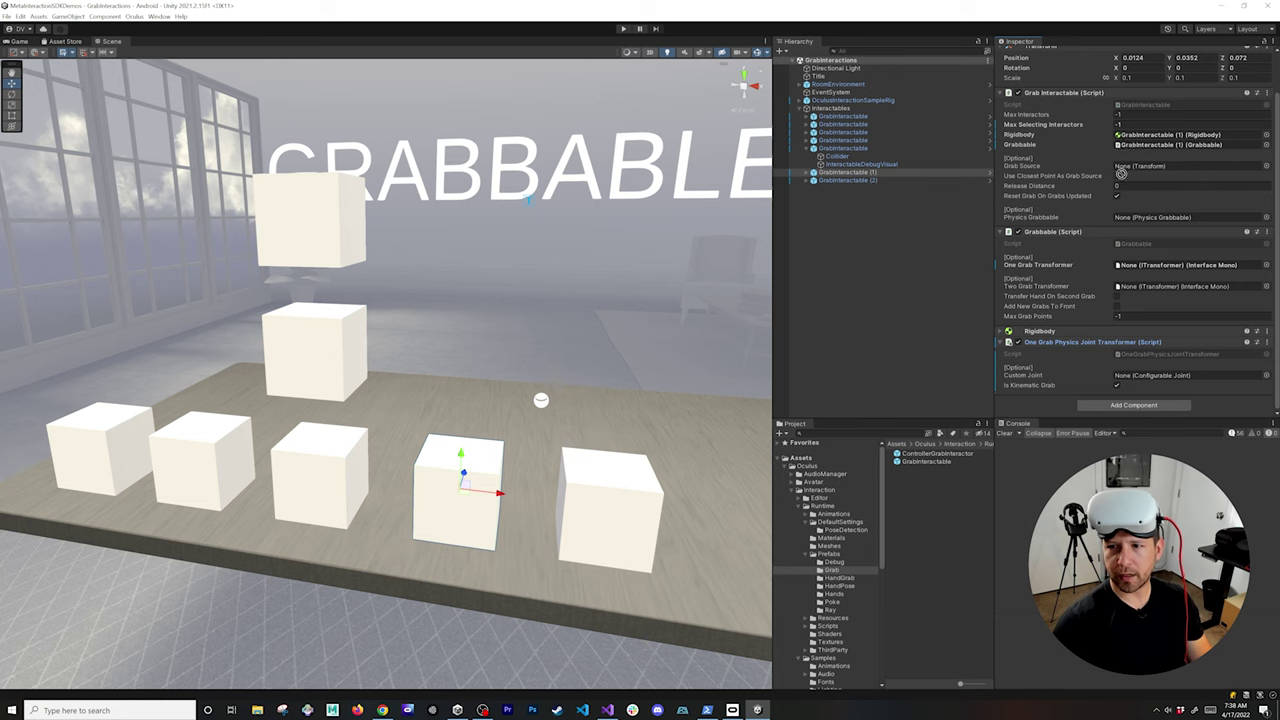
- Give GrabInteractable (2) an assigned One Grab Physics Joint Transformer instead of its One Grab Free Transformer, with Is Kinematic Grab disabled
key(Down)
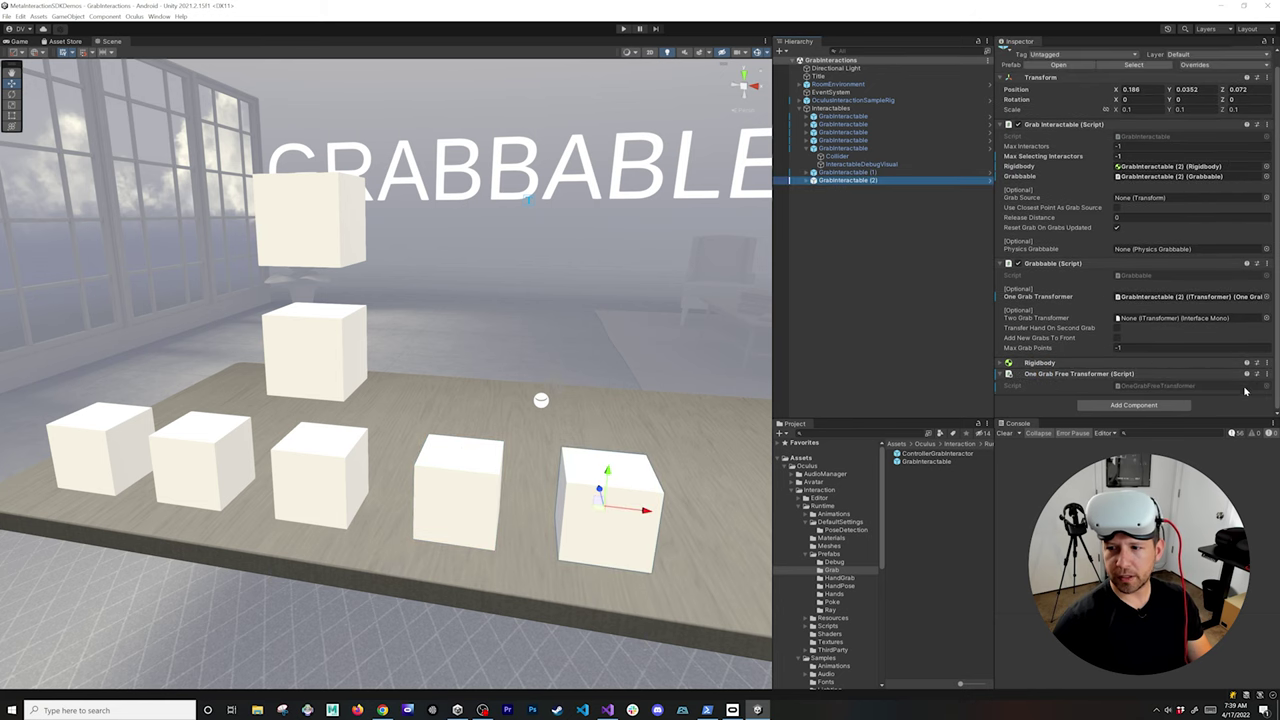
click(1266, 373)
click(1212, 398)
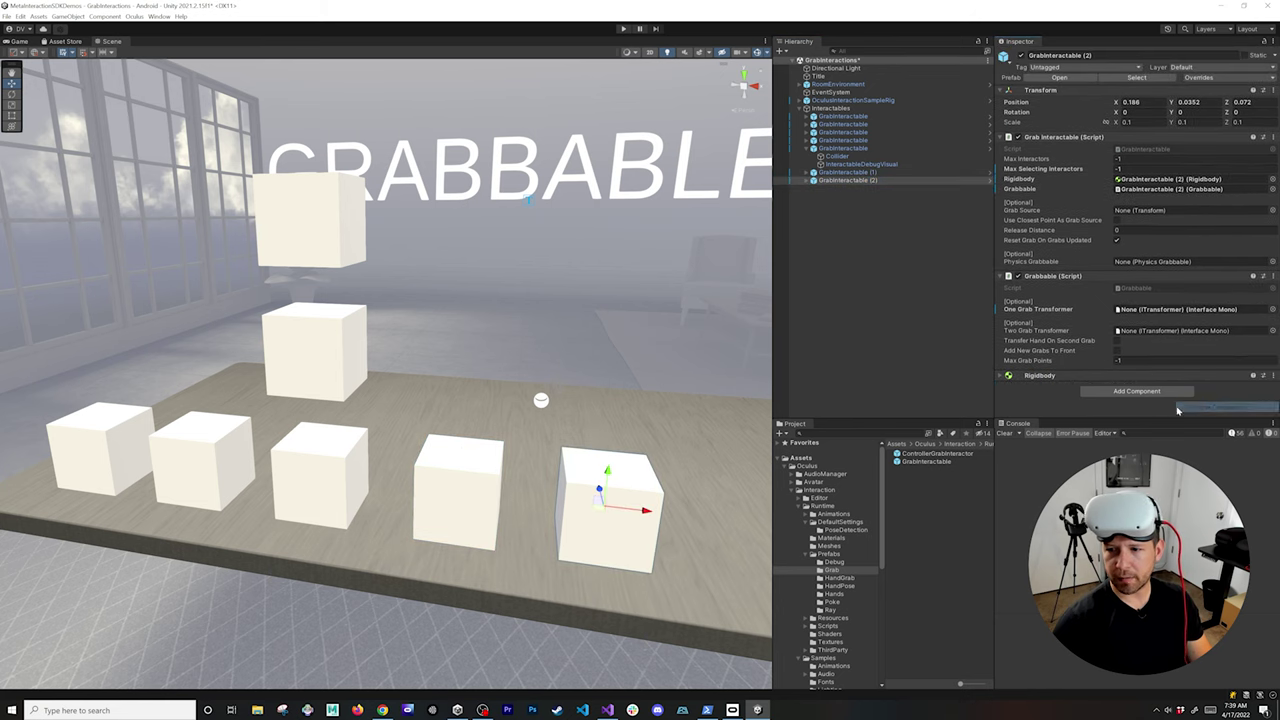
click(1127, 392)
click(1130, 437)
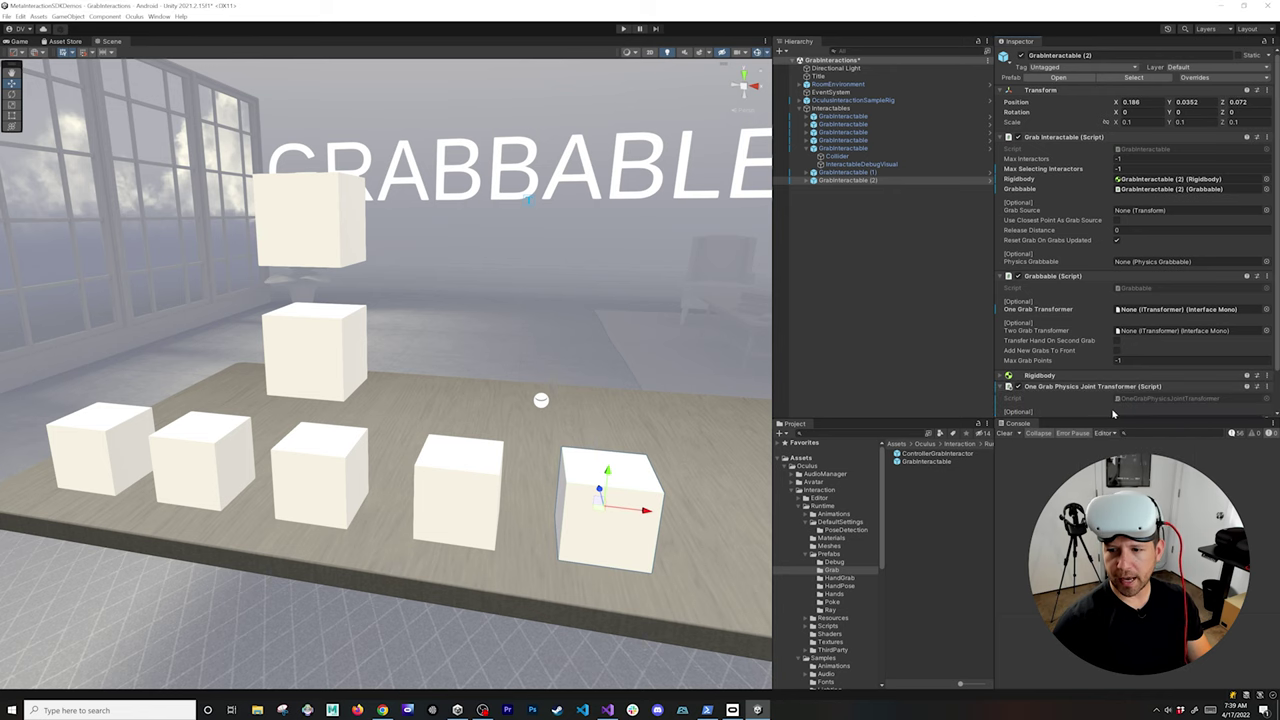
drag(1110, 387, 1160, 310)
scroll(1104, 350, down, 2)
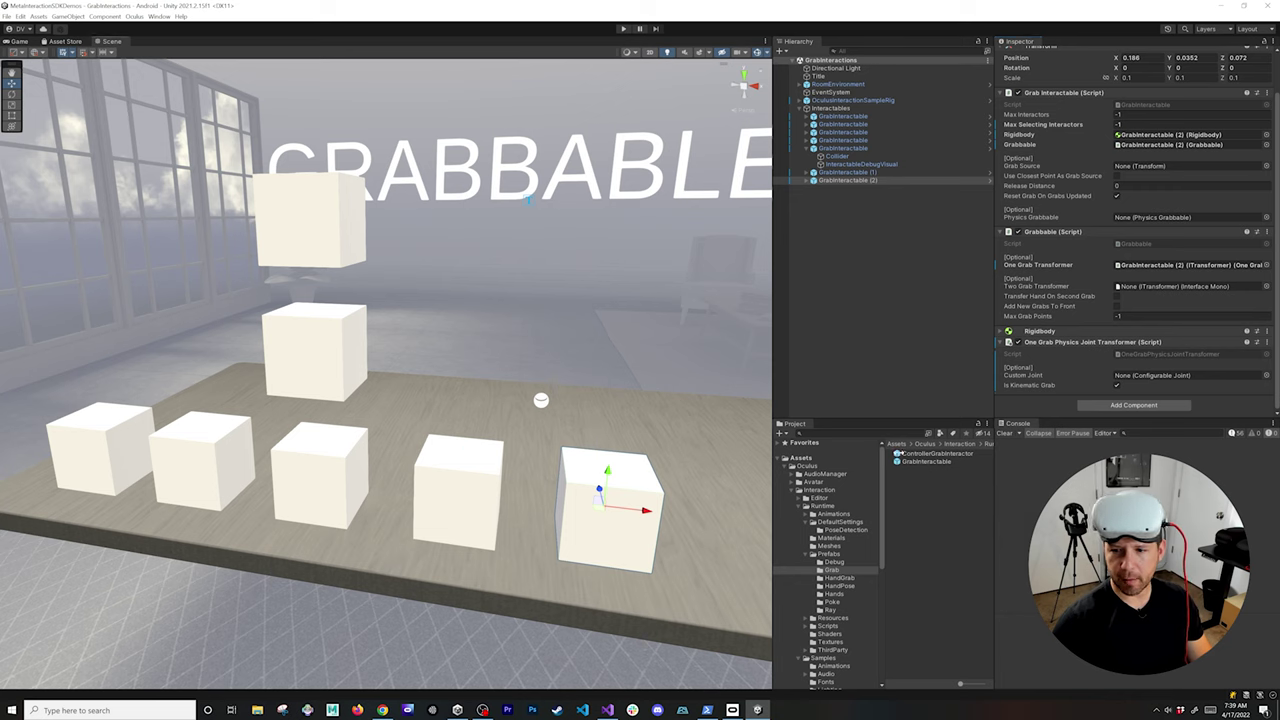
click(1117, 386)
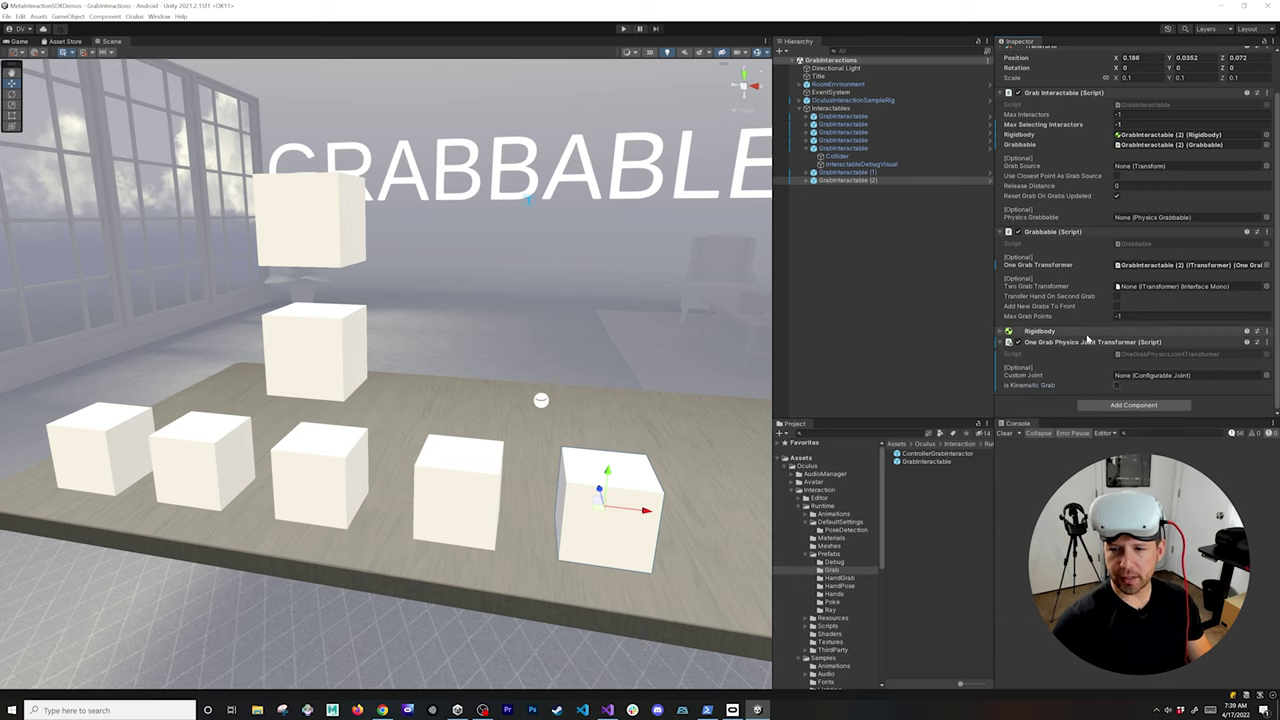
- Rename both physics joint cubes GrabInteractable
ctrl+click(860, 174)
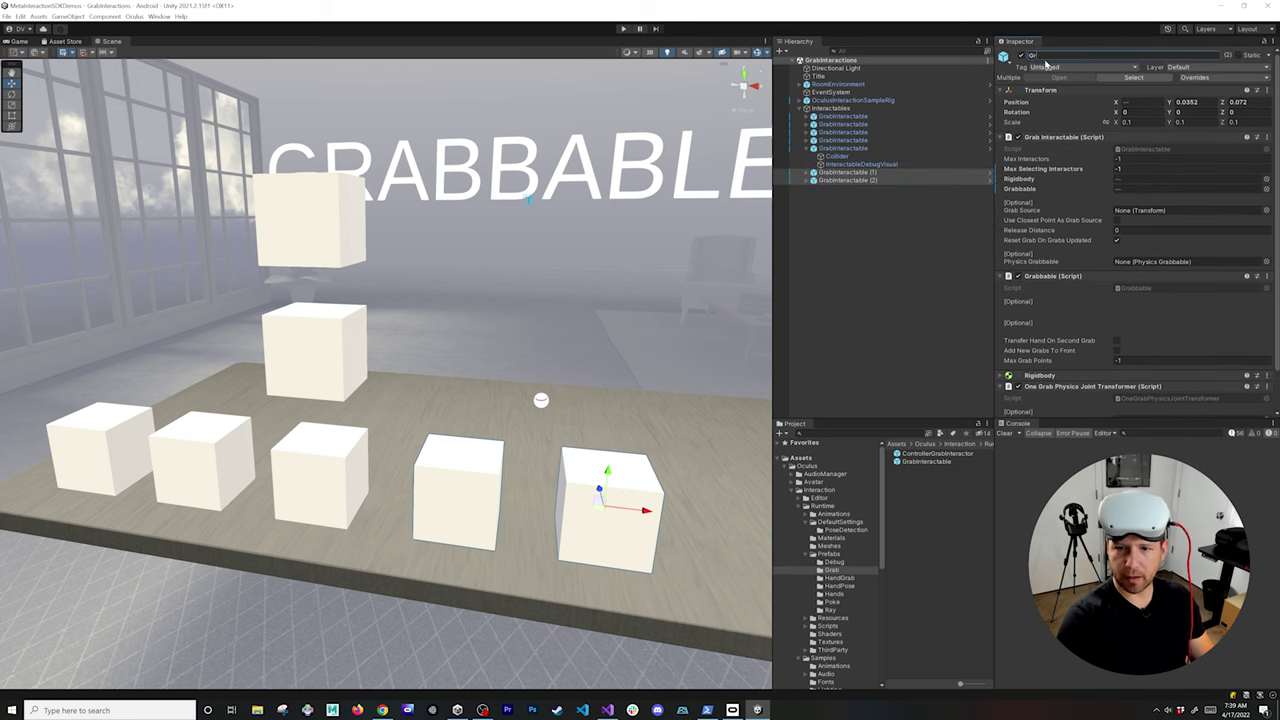
click(1046, 57)
text(GrabInteractable)
key(Return)
click(900, 271)
- Disable Is Kinematic and enable Use Gravity on the Rigidbodies of both physics joint cubes
click(845, 172)
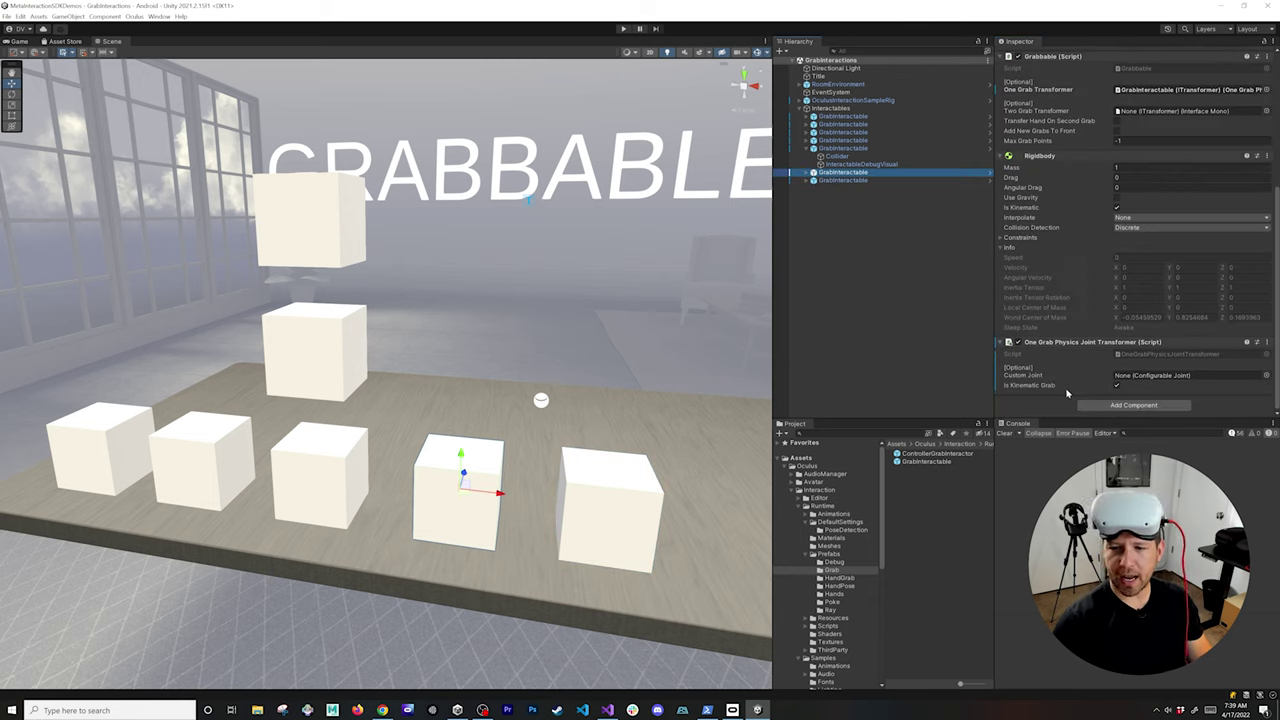
click(1116, 207)
click(1116, 199)
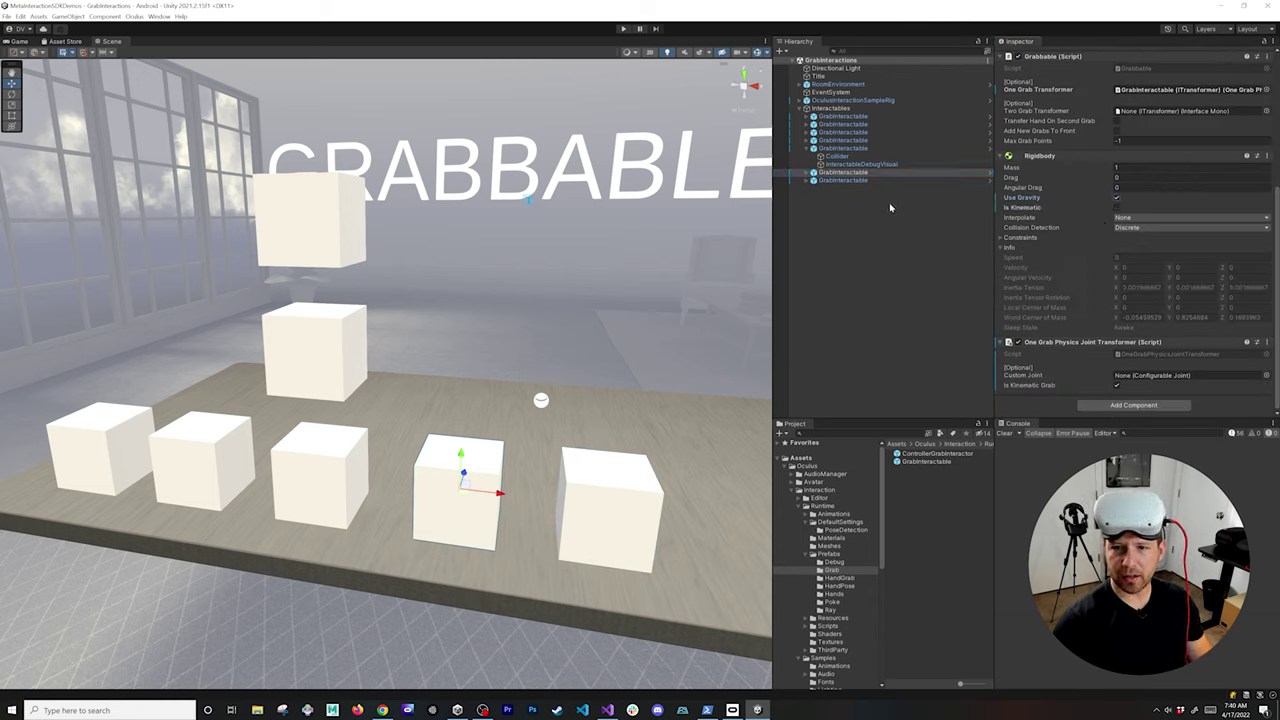
click(845, 180)
click(1116, 197)
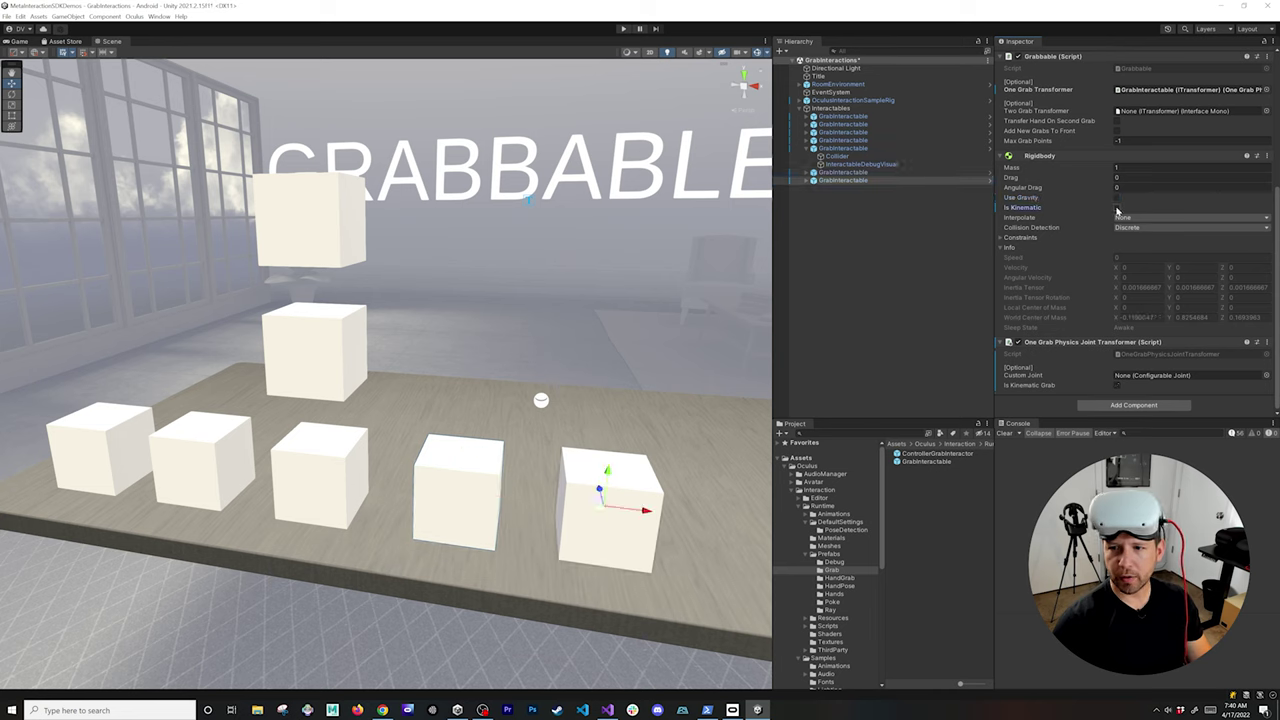
click(903, 173)
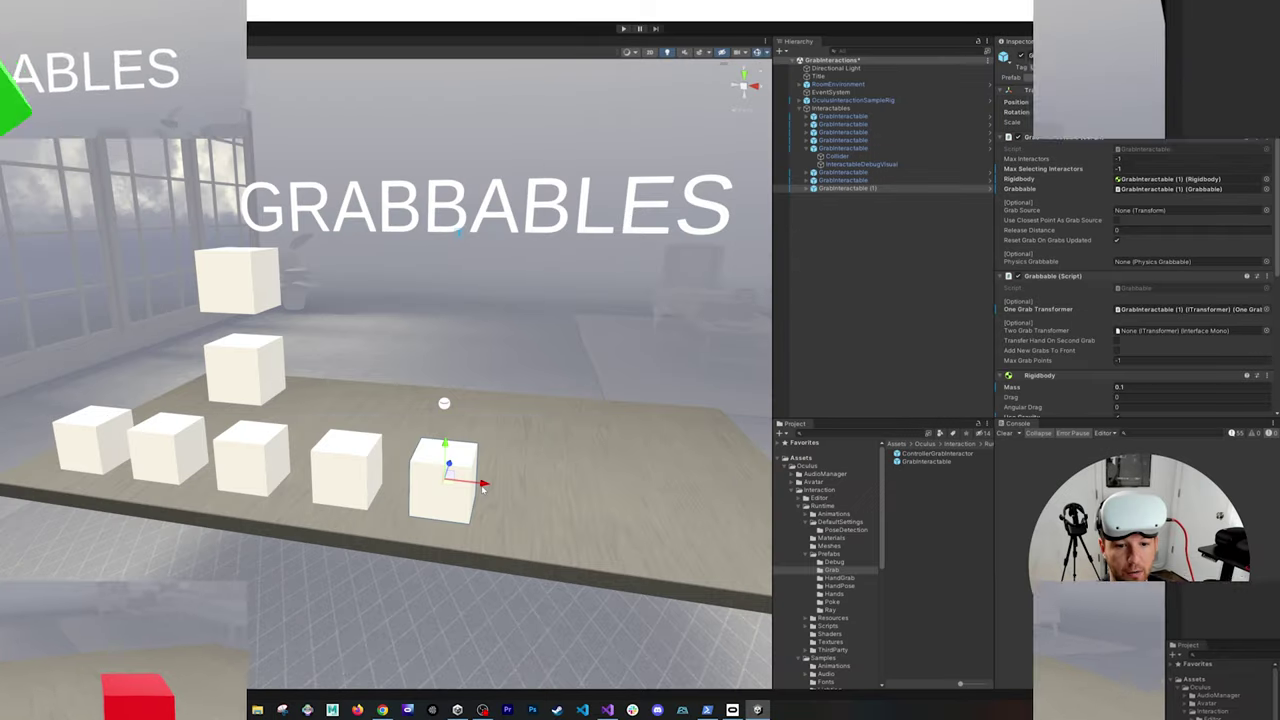
- Move the newly duplicated cube along X to about 0.369 and rename it GrabInteractable
drag(572, 520, 594, 524)
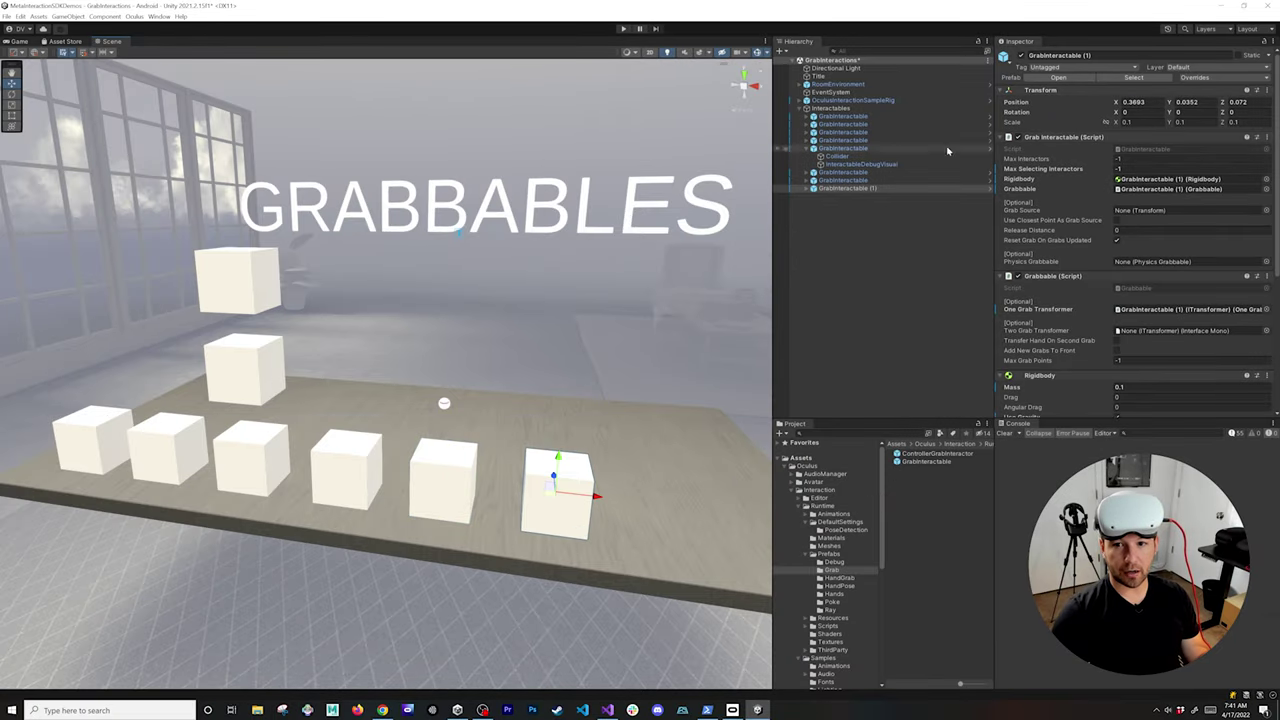
click(1060, 55)
key(End)
key(BackSpace)
key(BackSpace)
key(BackSpace)
key(BackSpace)
key(Return)
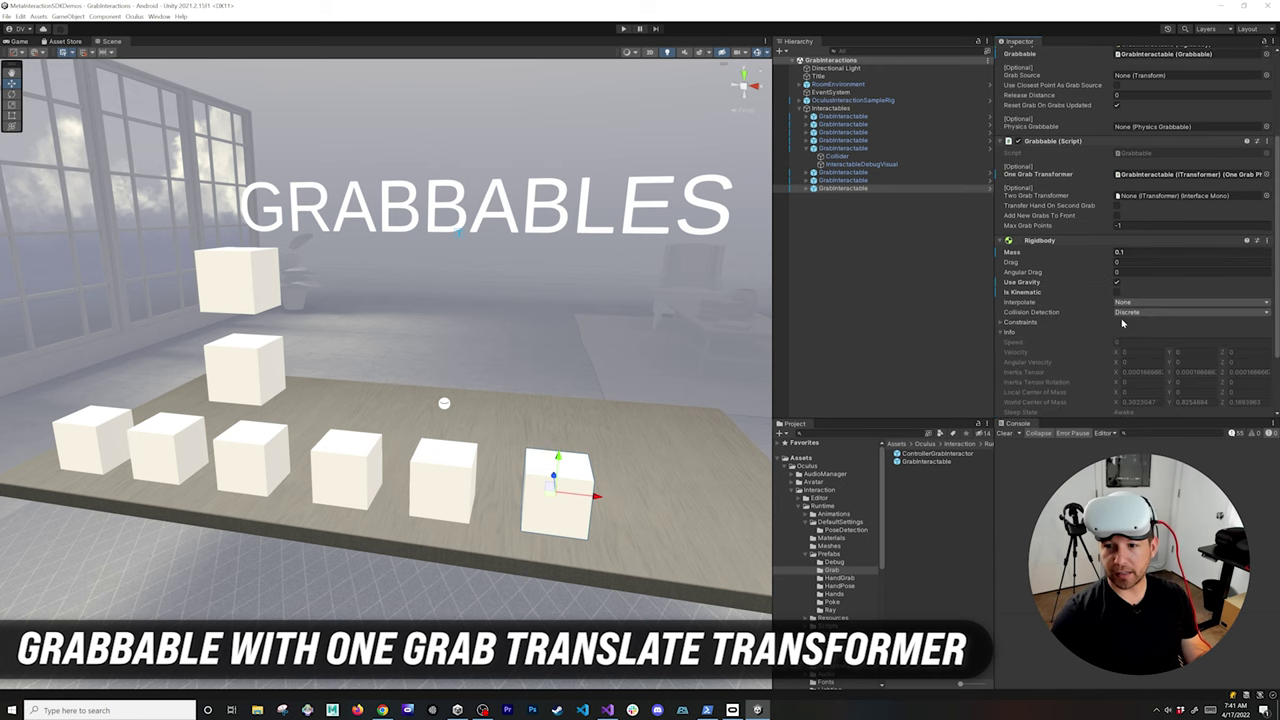
- Replace the new cube's physics joint transformer with a One Grab Translate Transformer and assign it as the Grabbable's One Grab Transformer
click(1137, 391)
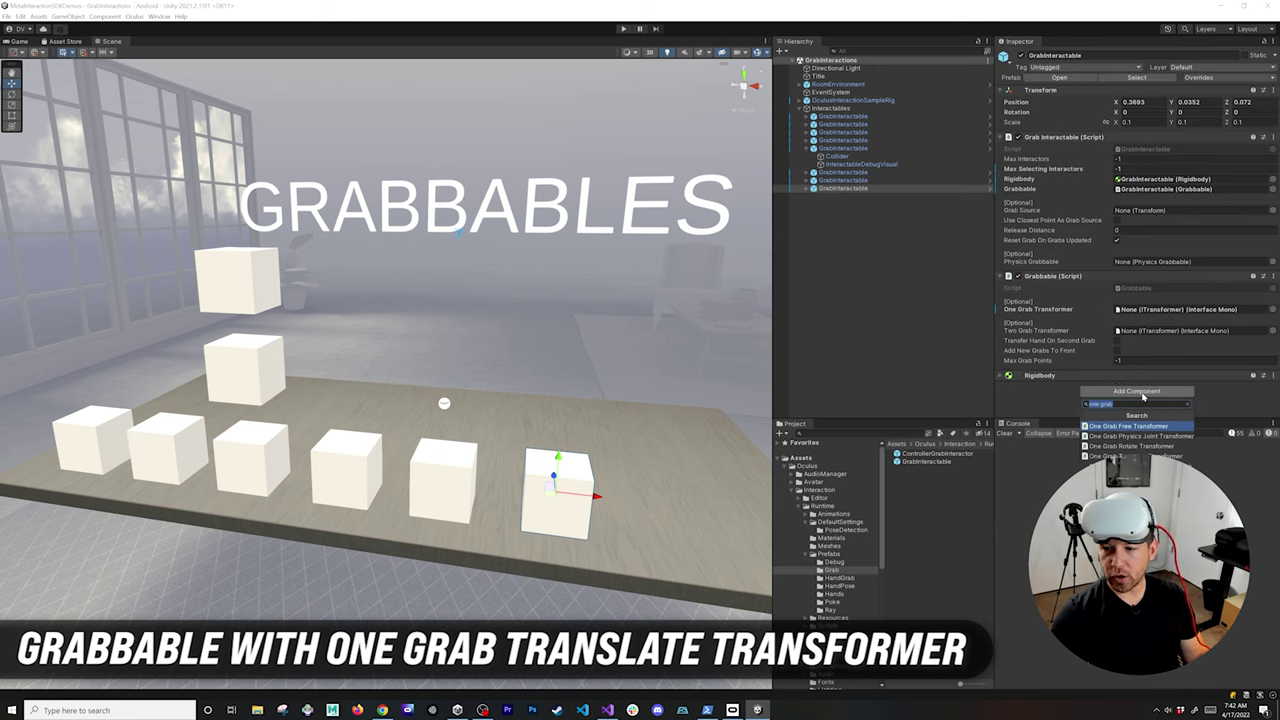
click(1138, 456)
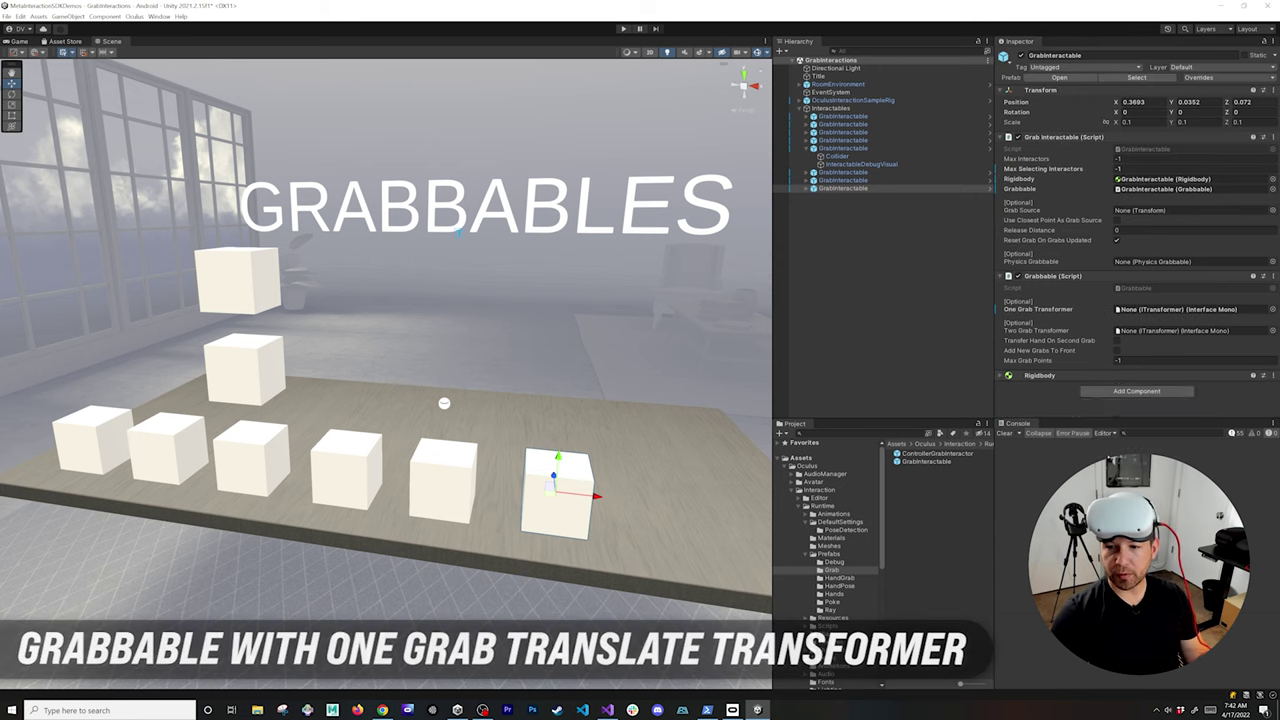
scroll(1065, 335, down, 2)
drag(1065, 335, 1150, 259)
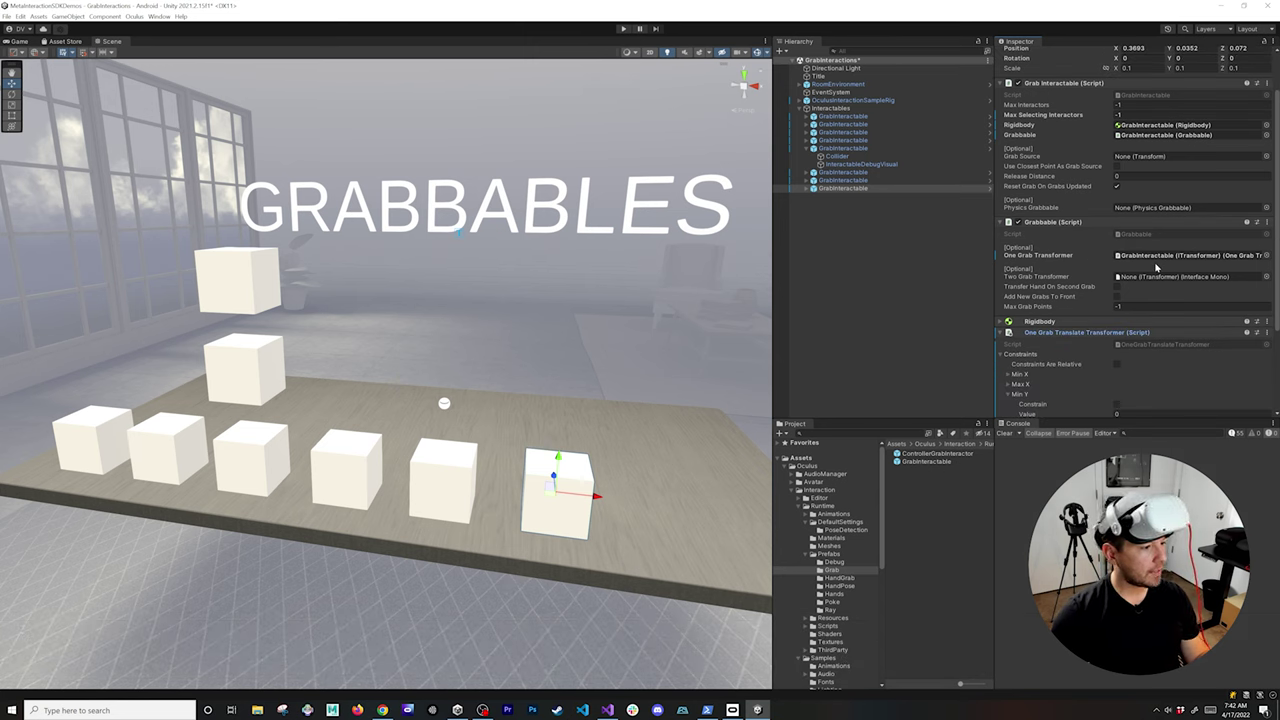
- Collapse the Min Y and Max Y constraints of the One Grab Translate Transformer and enable its Min Z constraint
scroll(1148, 280, down, 2)
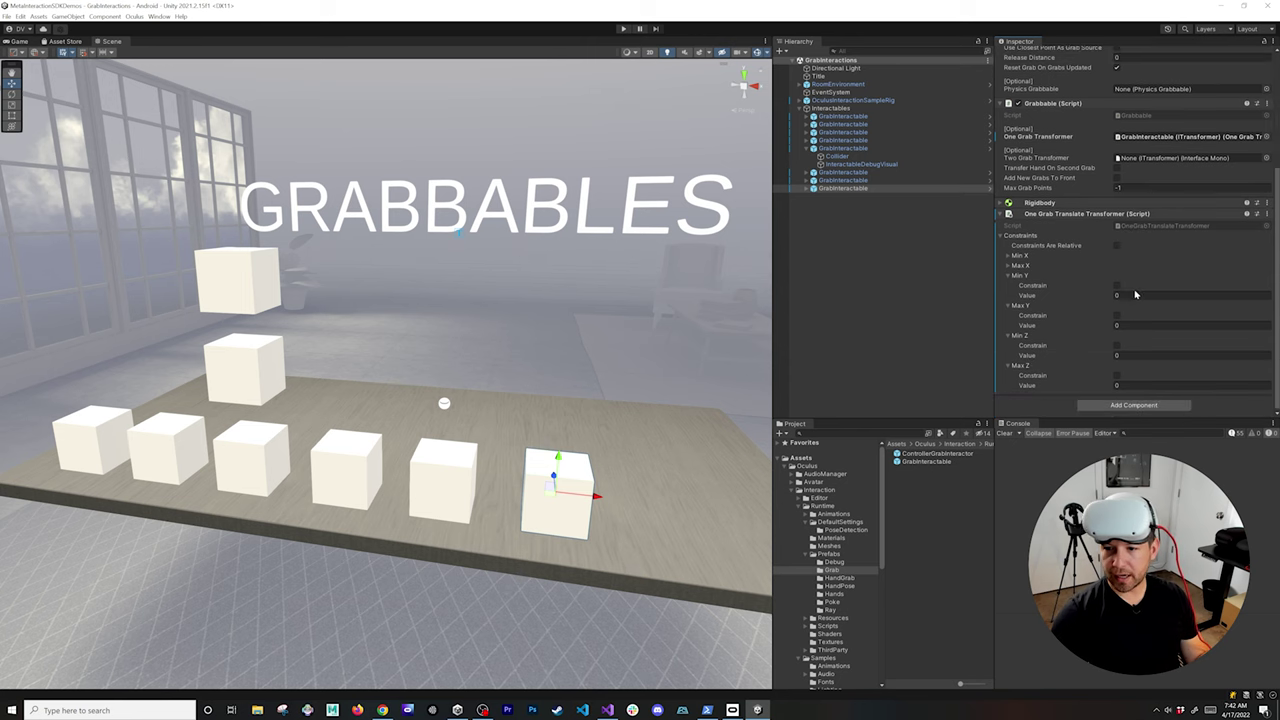
click(1020, 278)
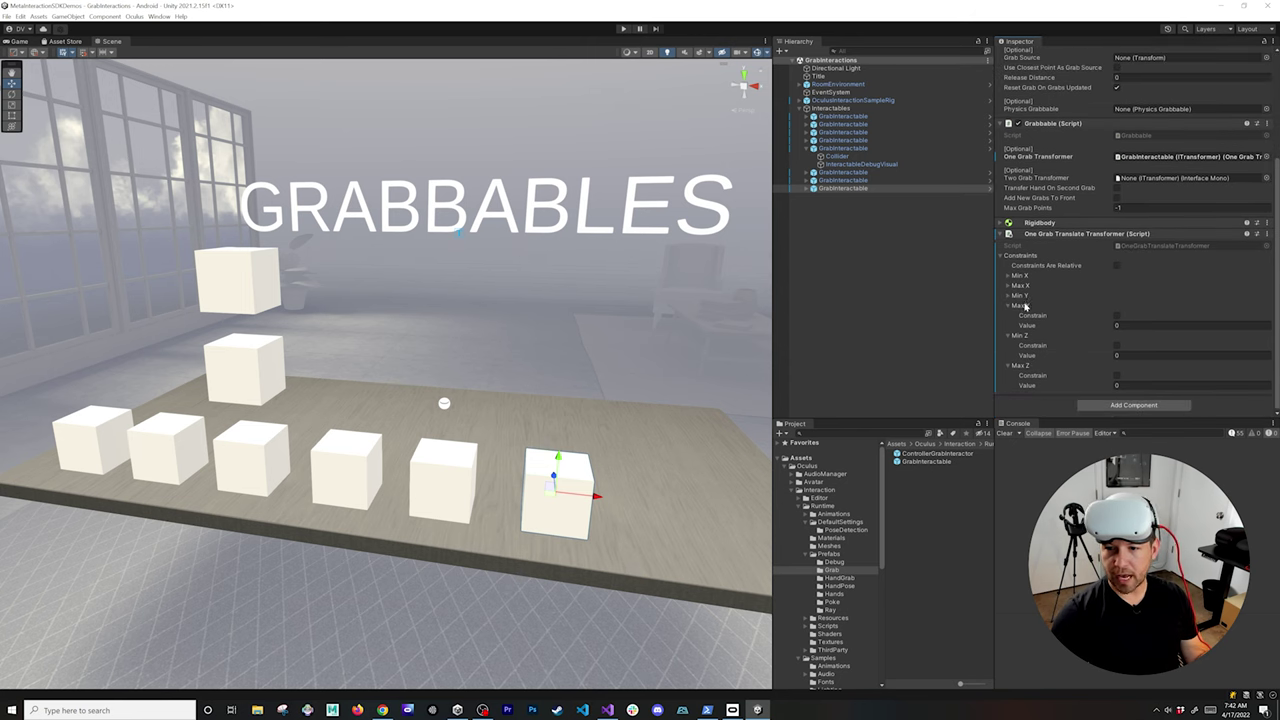
click(1024, 306)
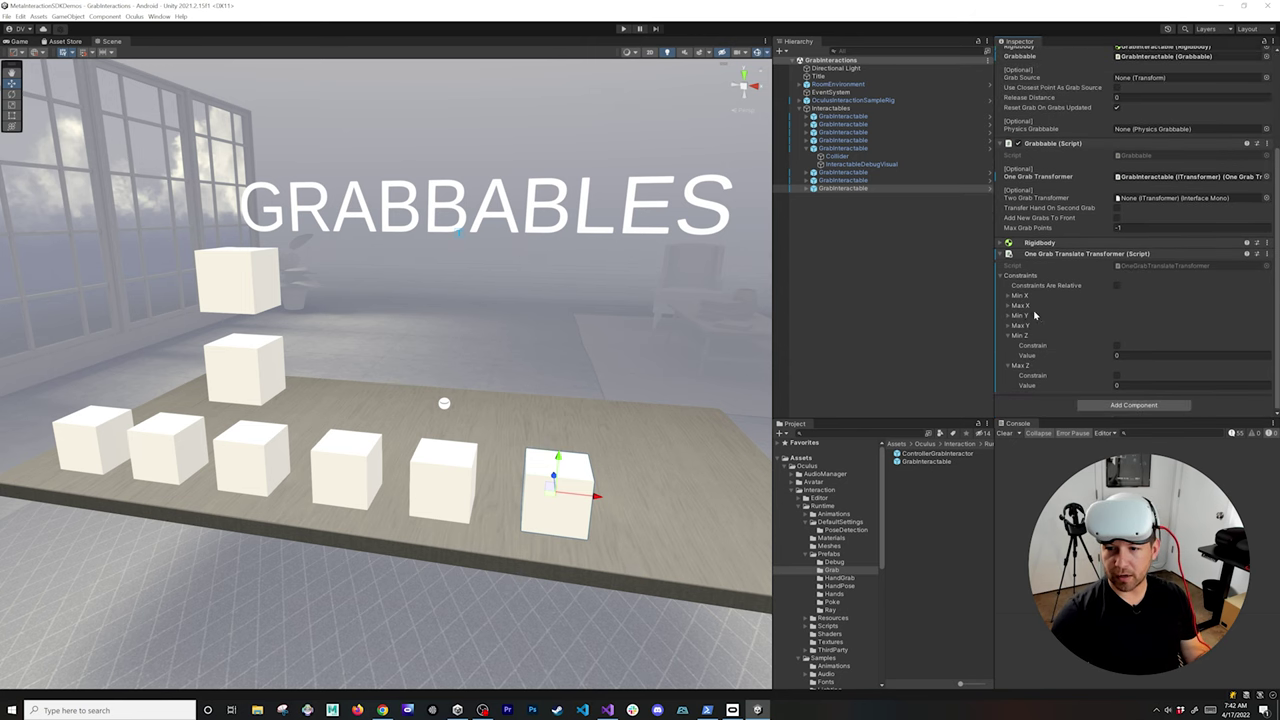
click(1116, 345)
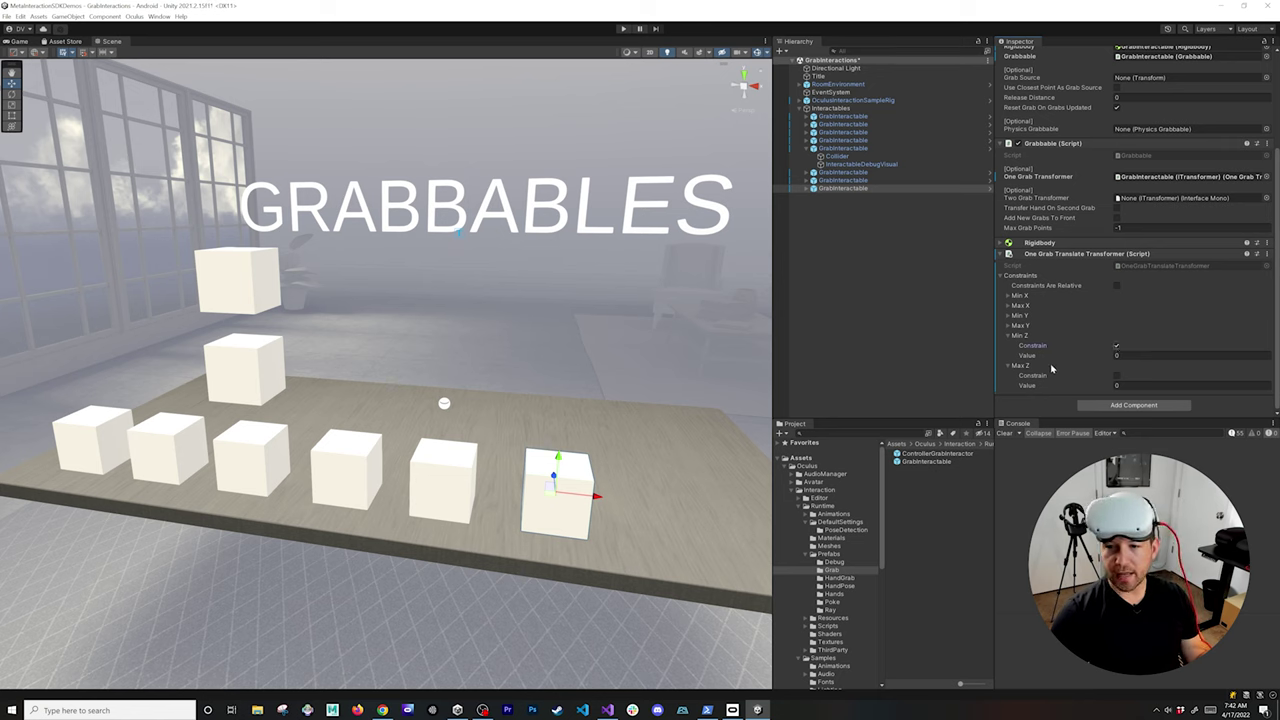
- Enable the Max Z constraint of the One Grab Translate Transformer and set its value to 0.25
click(1116, 376)
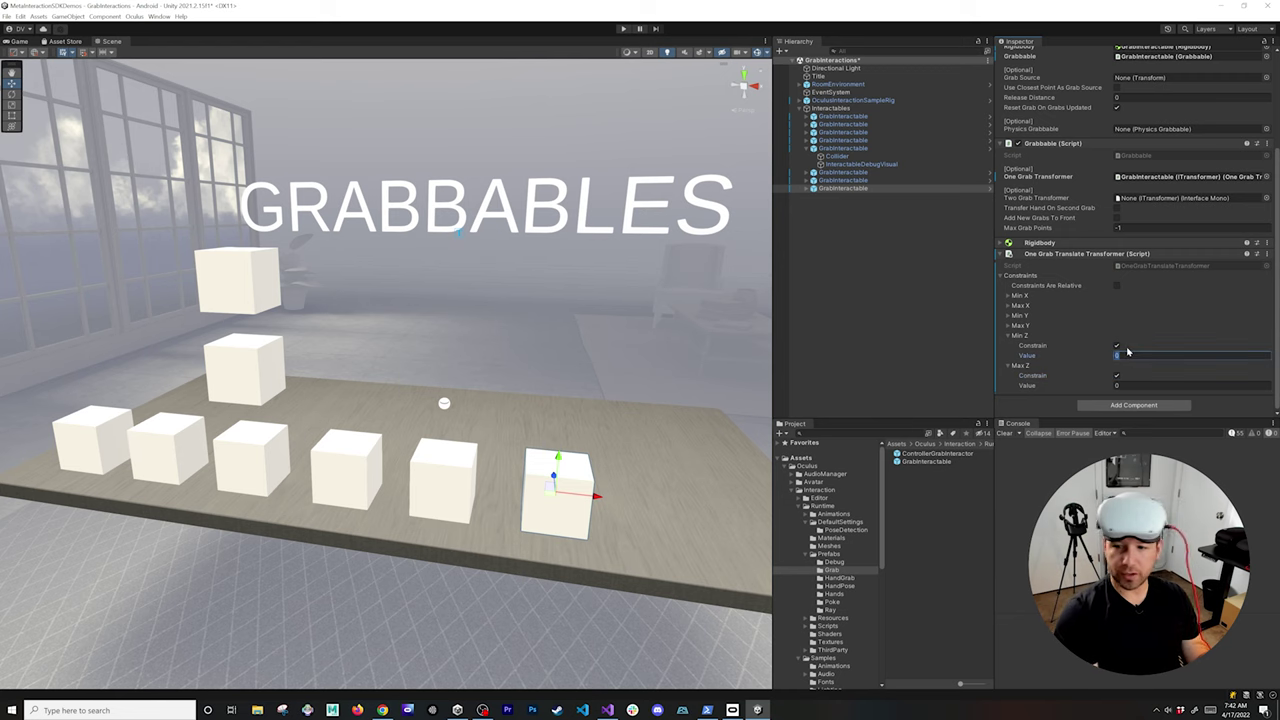
click(1120, 386)
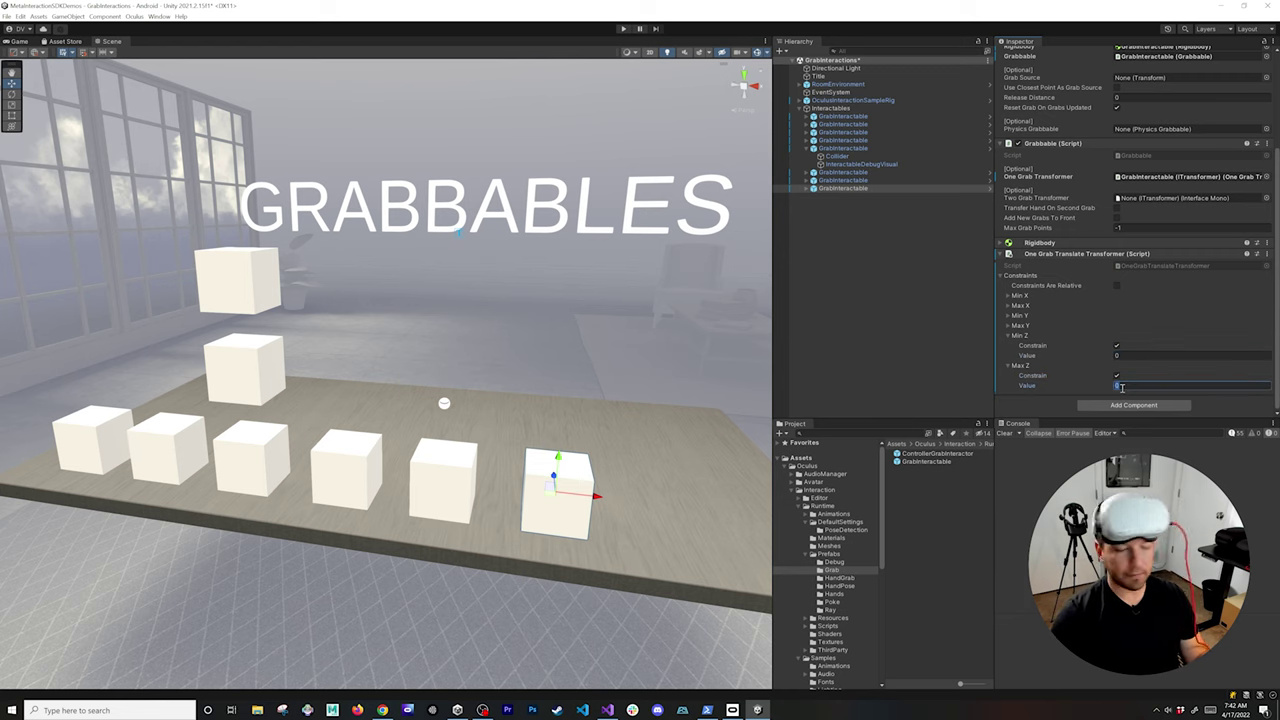
text(0.25)
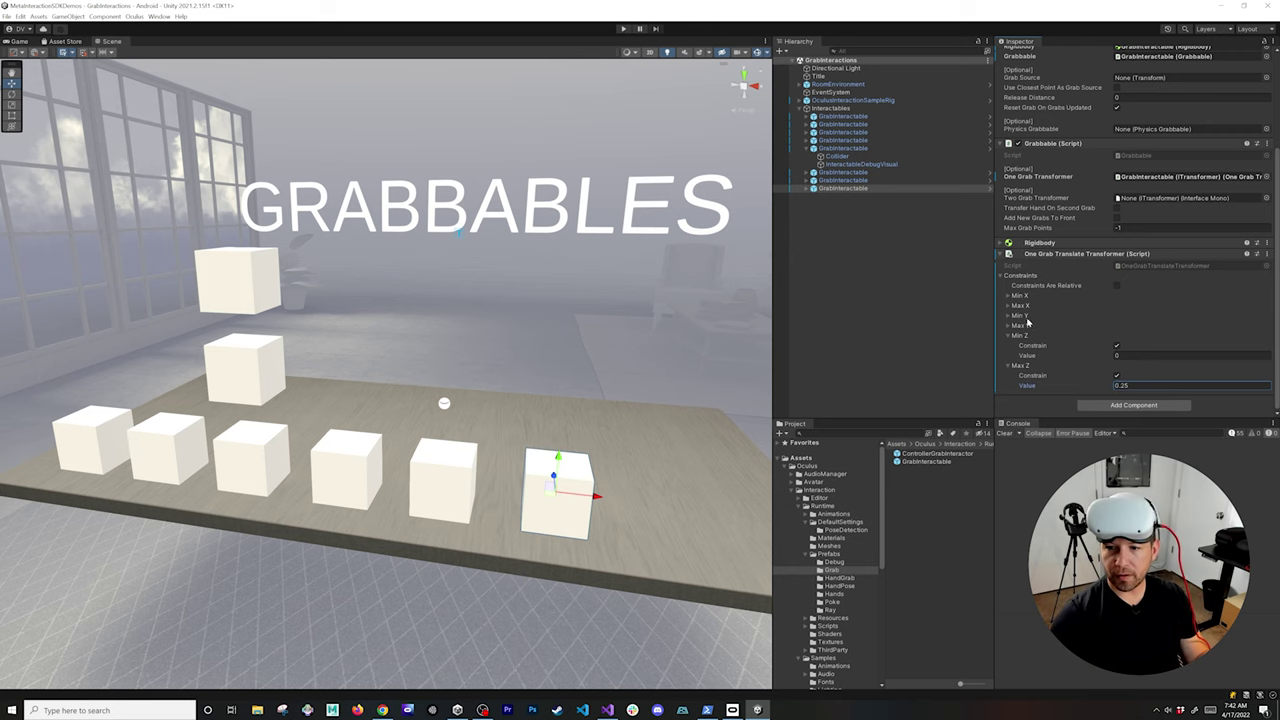
- Enable the Min Y and Max Y constraints of the One Grab Translate Transformer and set the Max Y value to 0.5
click(1024, 316)
click(1070, 345)
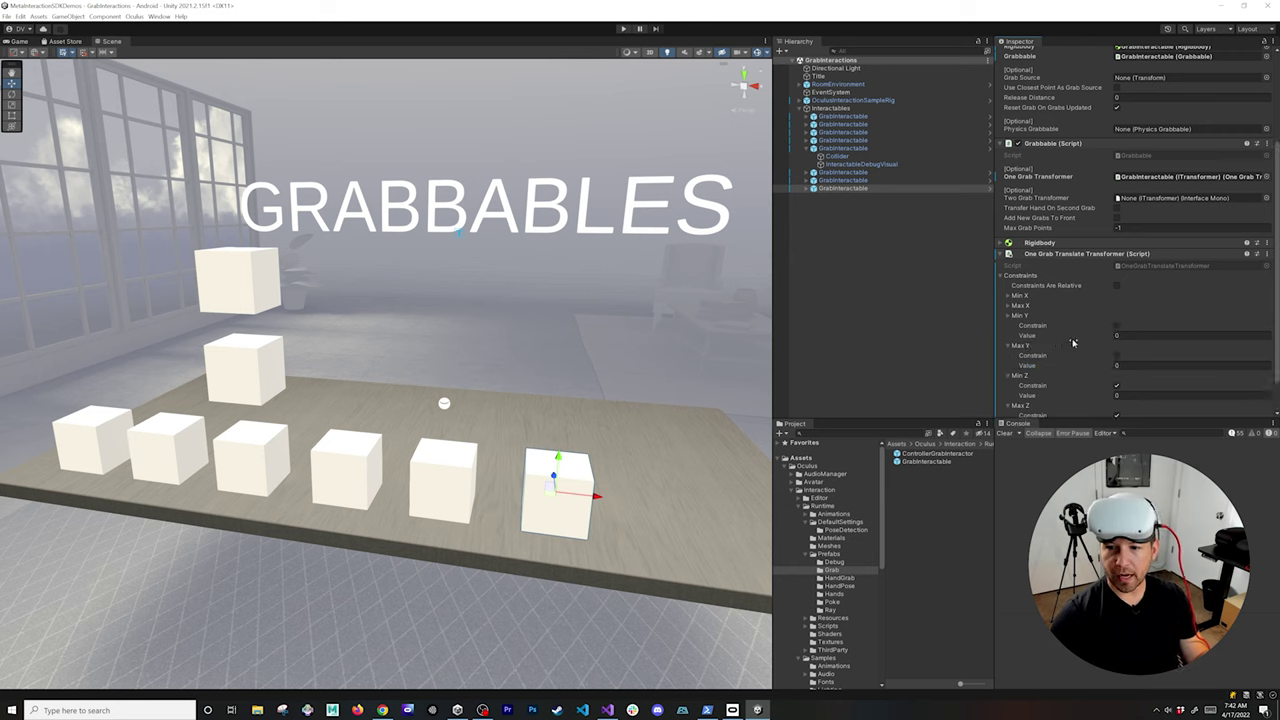
click(1117, 326)
click(1117, 356)
click(1122, 336)
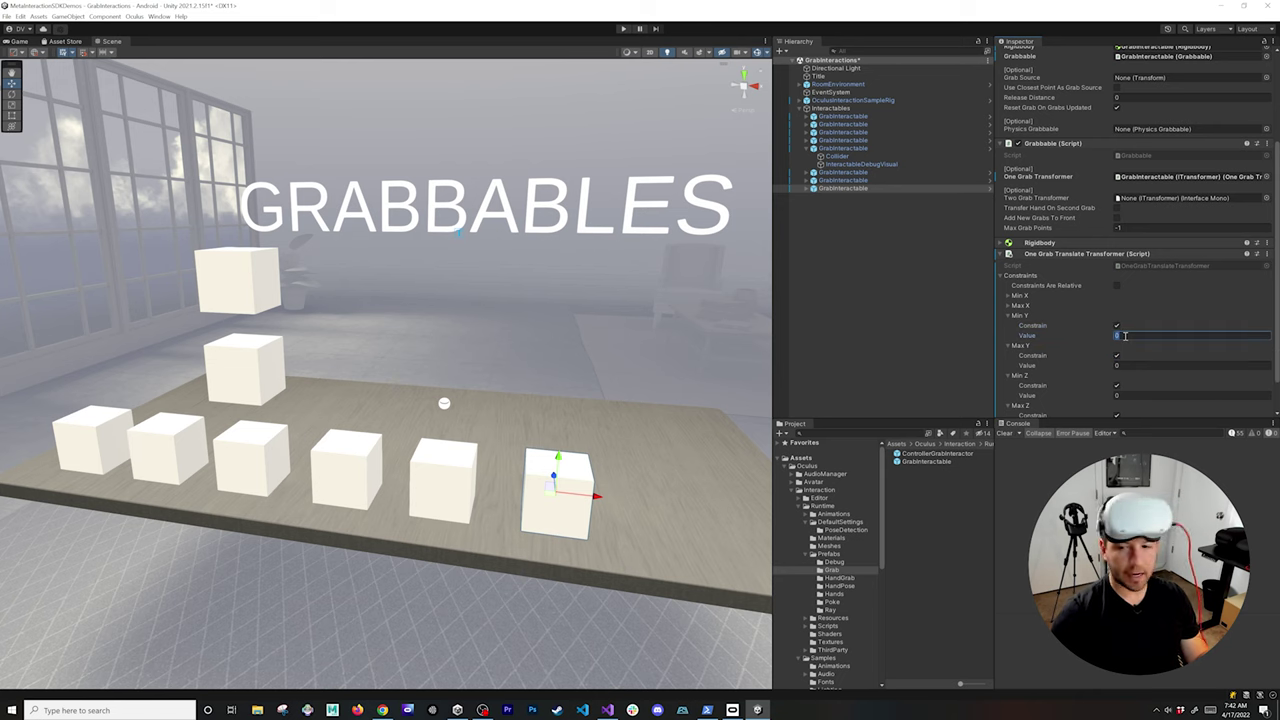
click(1129, 366)
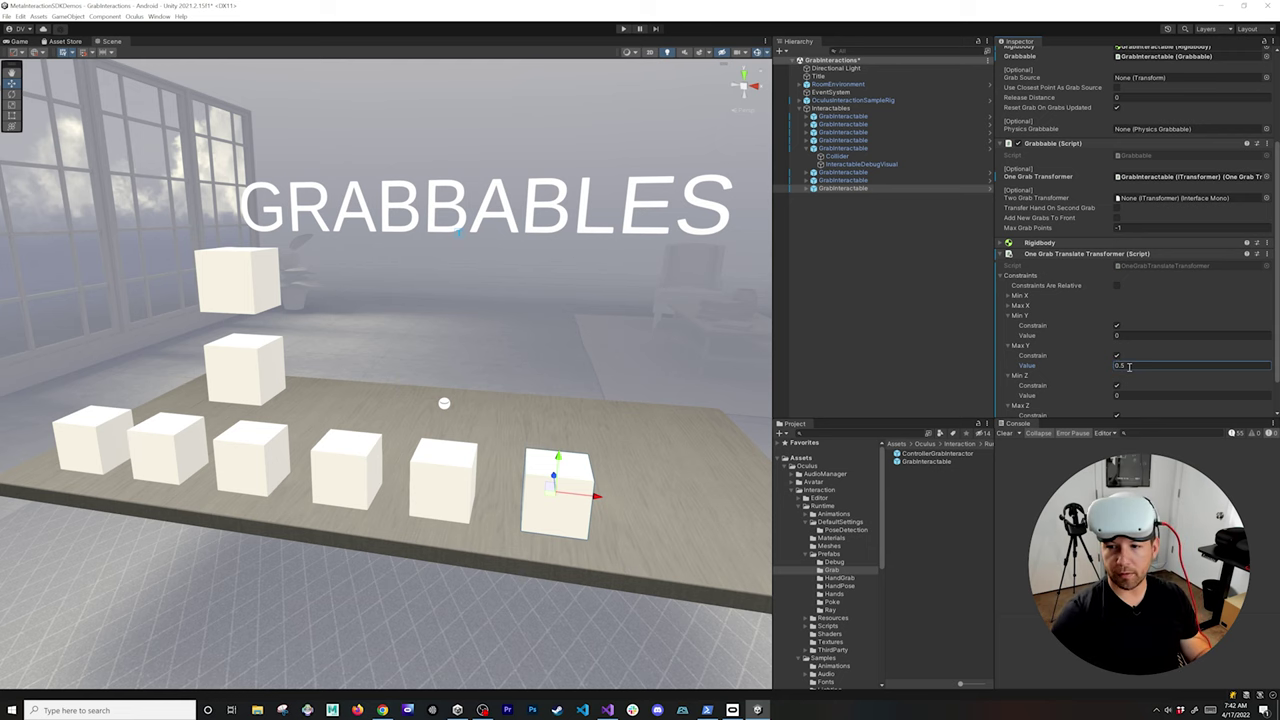
scroll(1129, 366, down, 2)
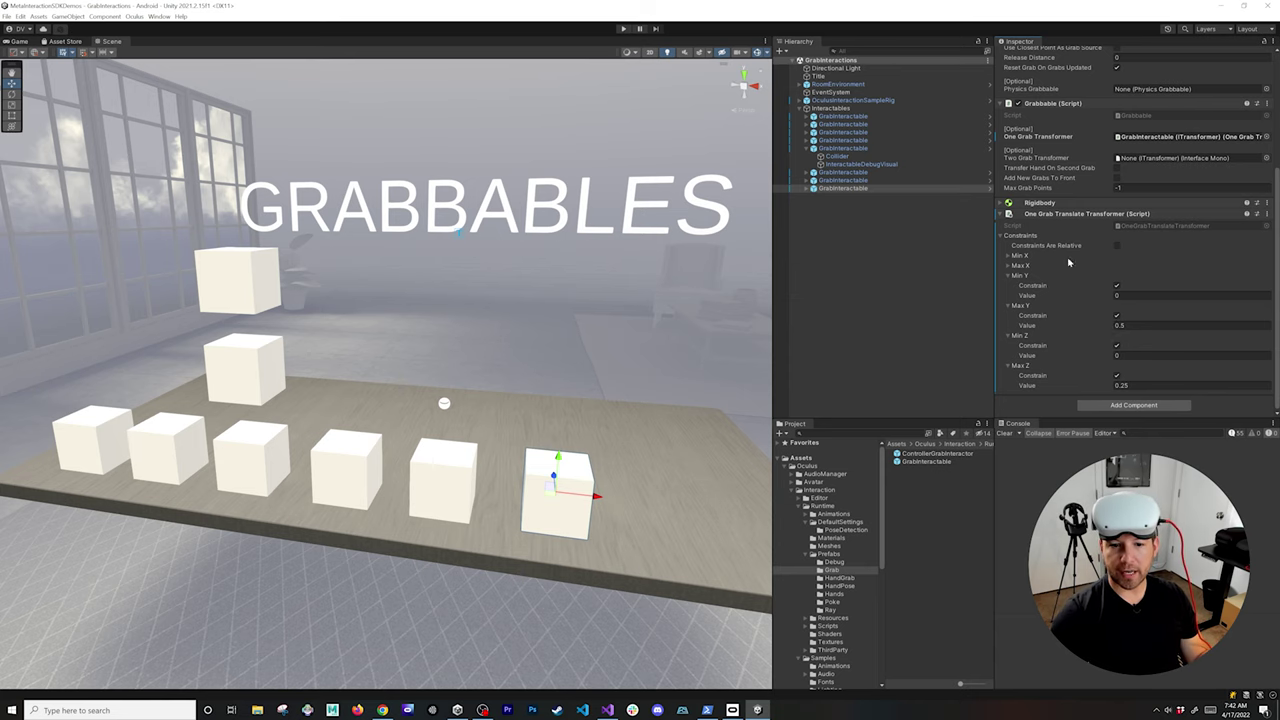
scroll(513, 566, down, 2)
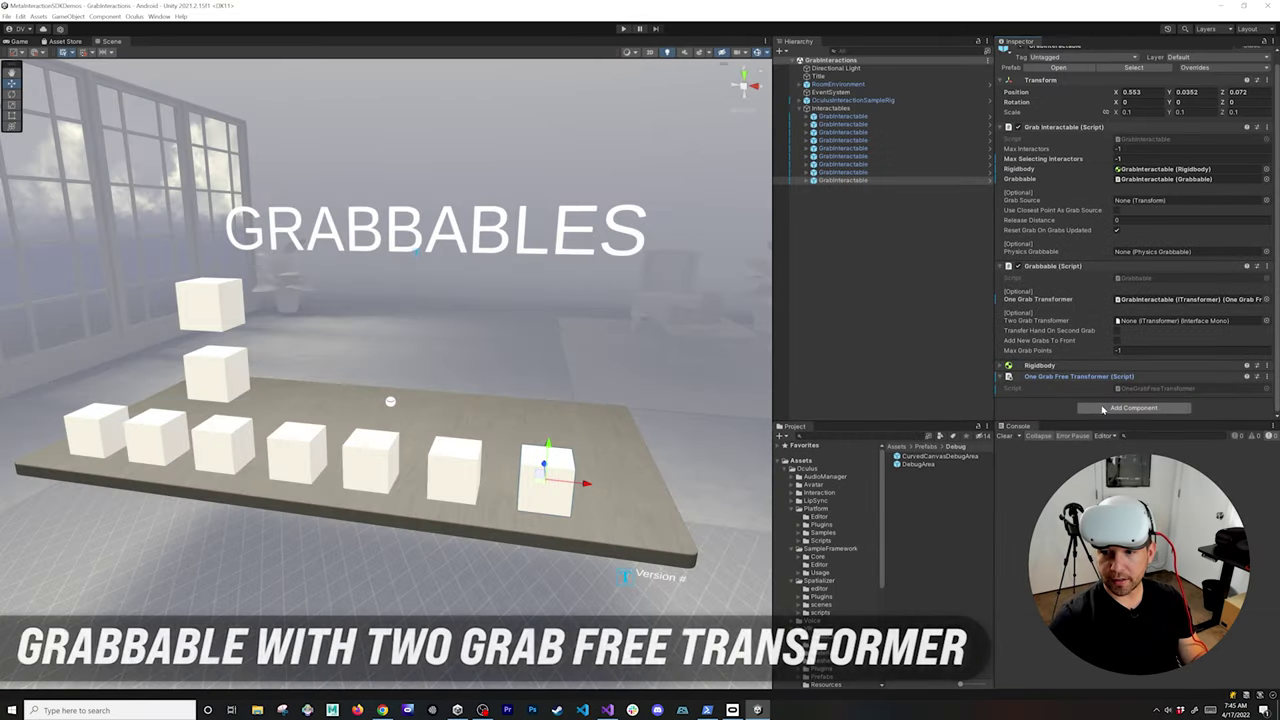
- Add a Two Grab Free Transformer to the selected cube and assign it as the Grabbable's Two Grab Transformer
click(1103, 409)
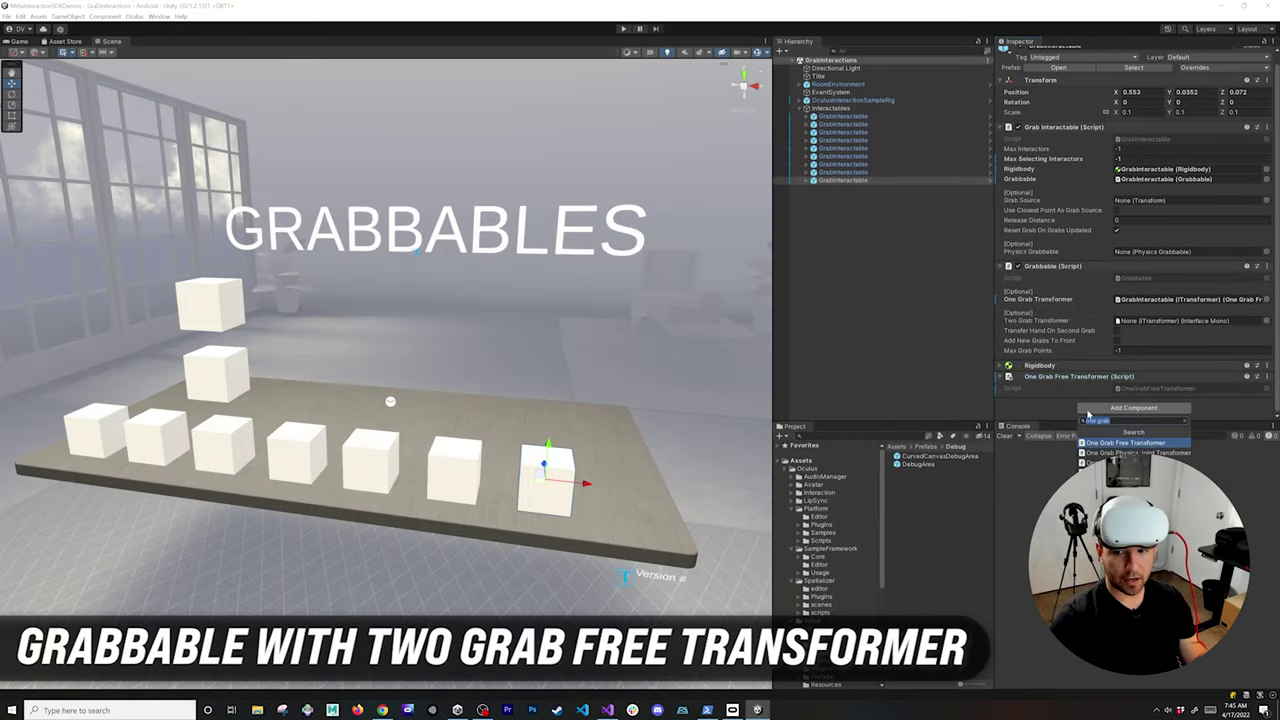
text(two)
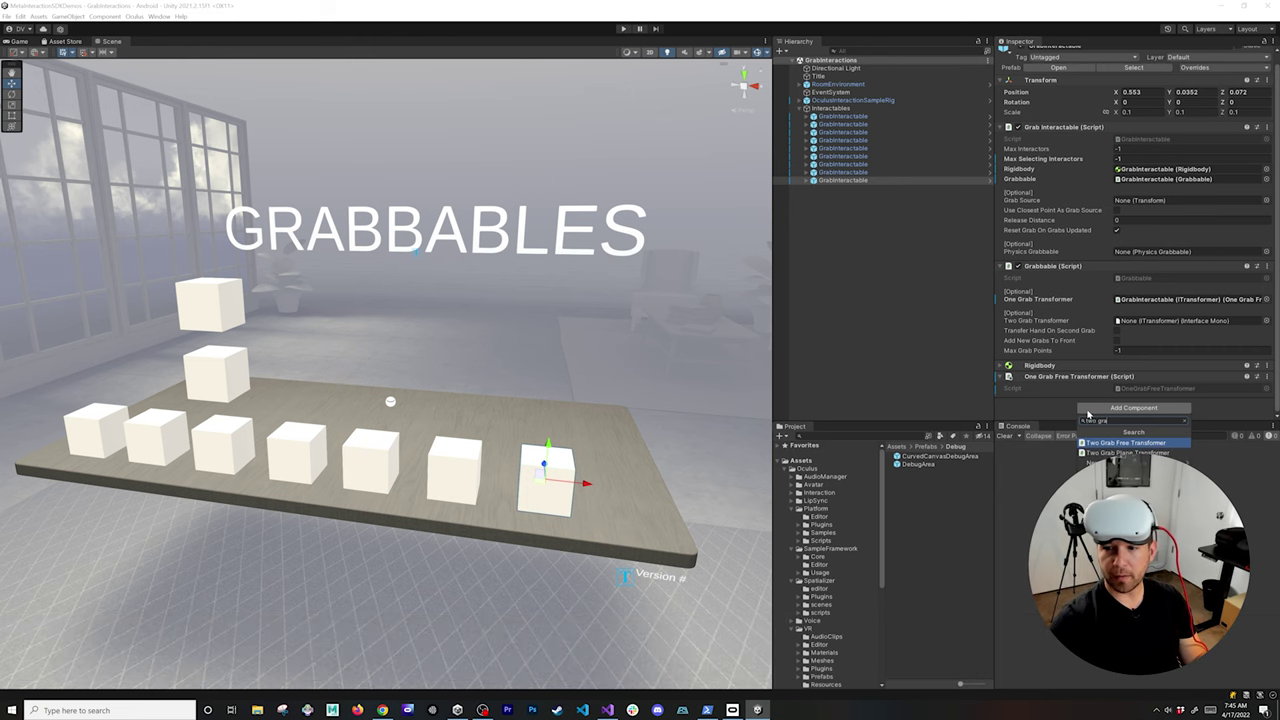
key(Return)
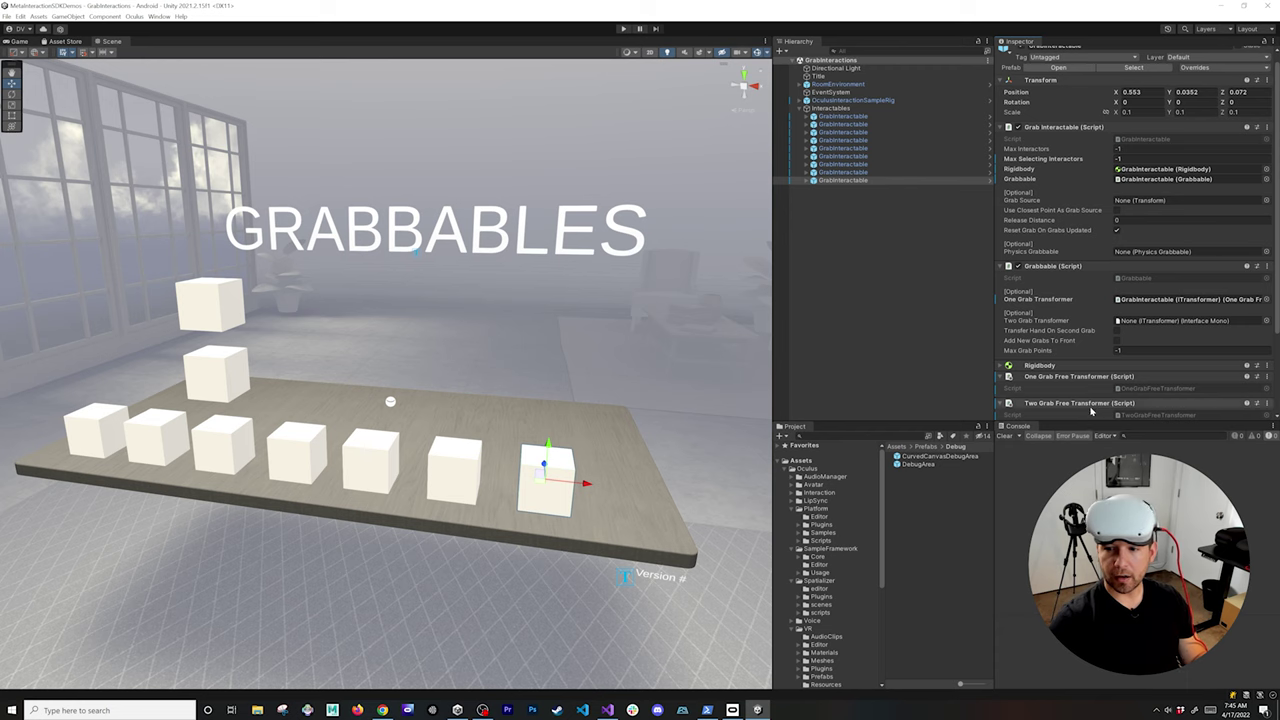
drag(1092, 408, 1155, 322)
- Make the Two Grab Free Transformer's constraints relative and enable its Min Scale and Max Scale constraints, with Max Scale set to 0.5
scroll(1111, 341, down, 3)
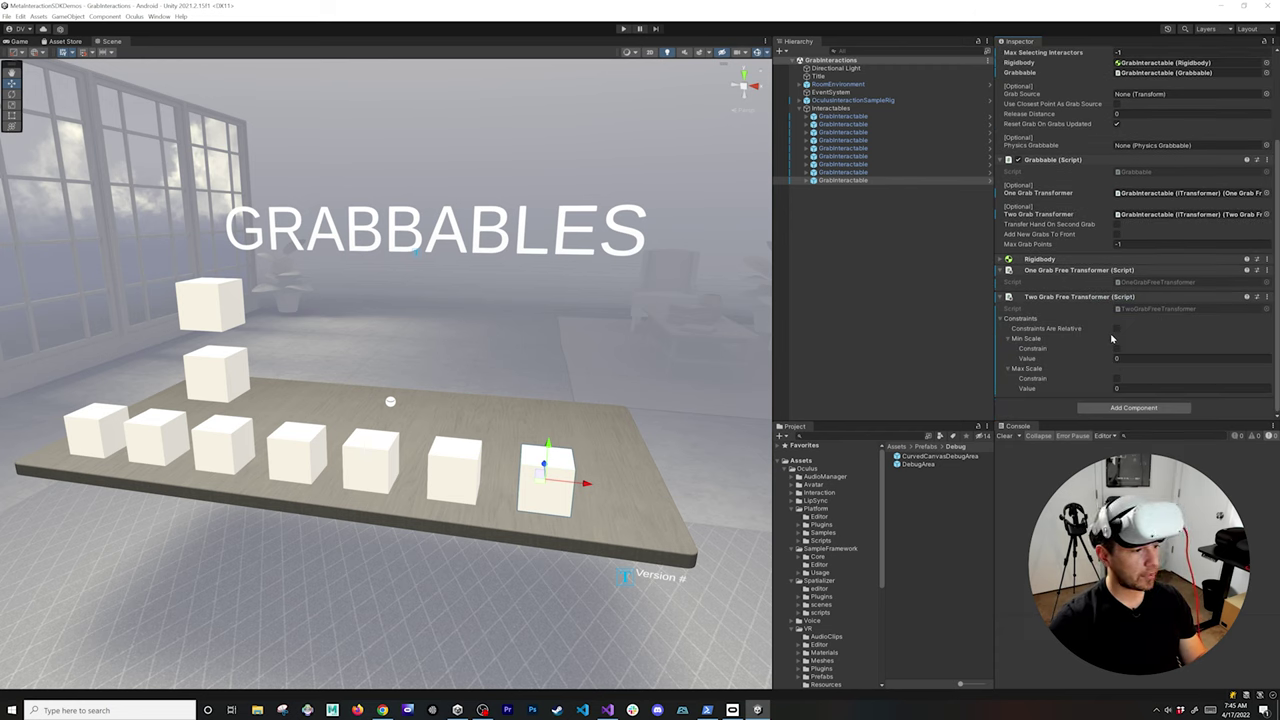
click(1116, 330)
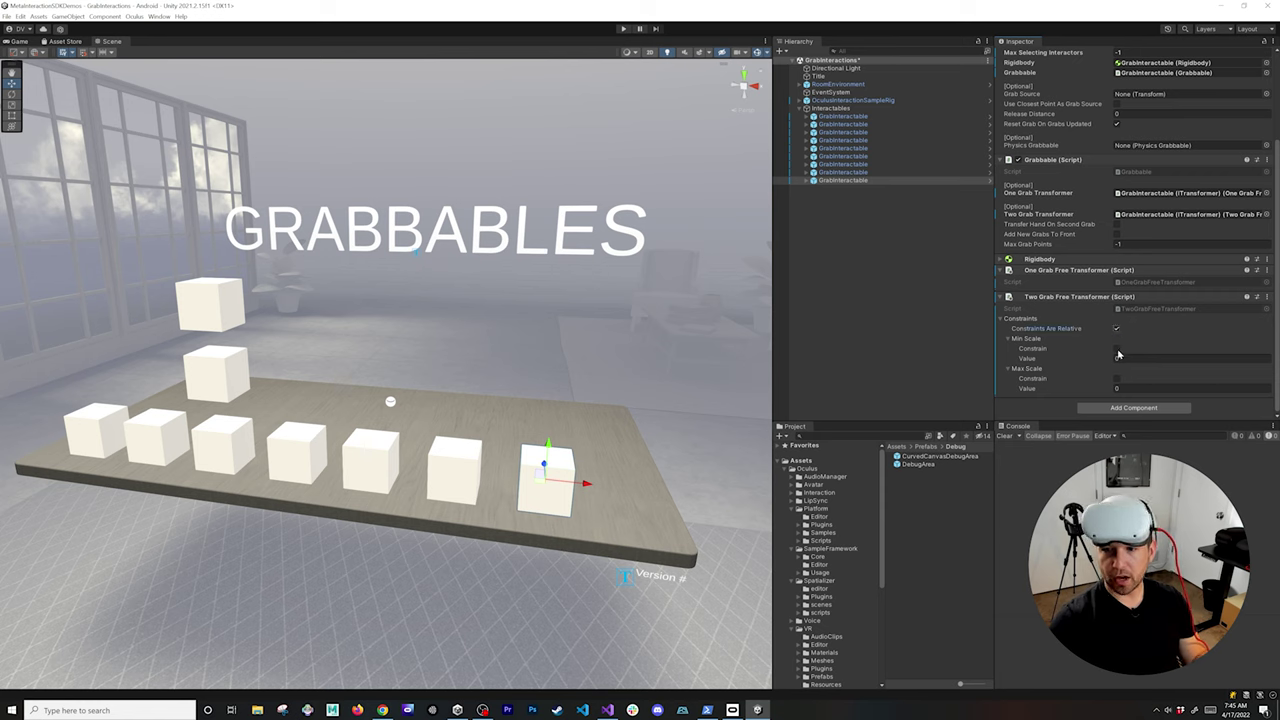
click(1118, 388)
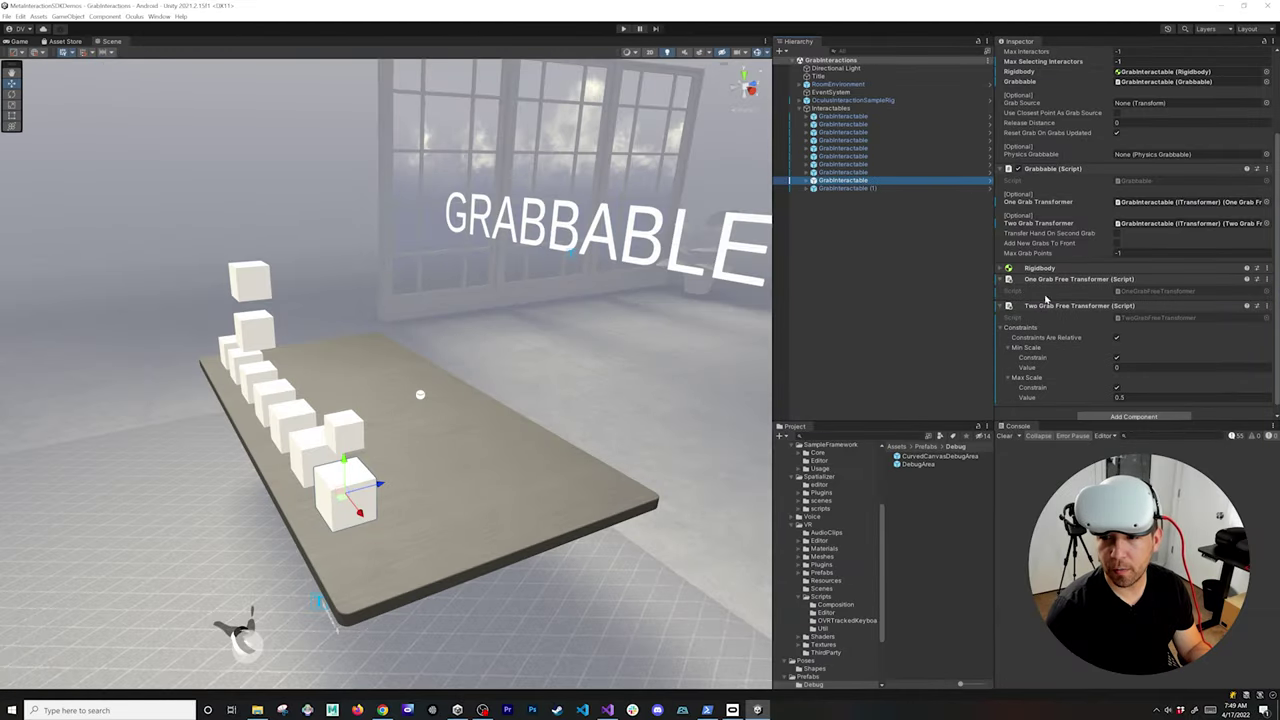
- Disable Constraints Are Relative on the selected cube's Two Grab Free Transformer and select the GrabInteractable (1) cube
click(1117, 338)
click(856, 189)
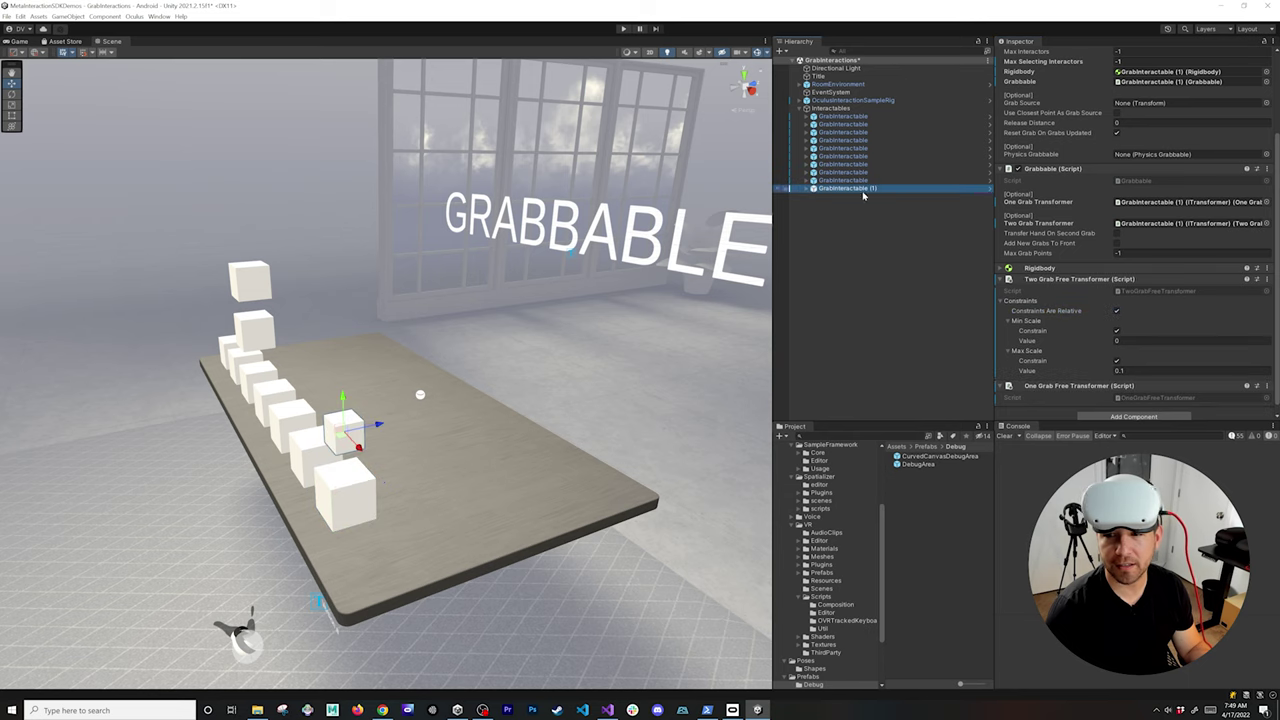